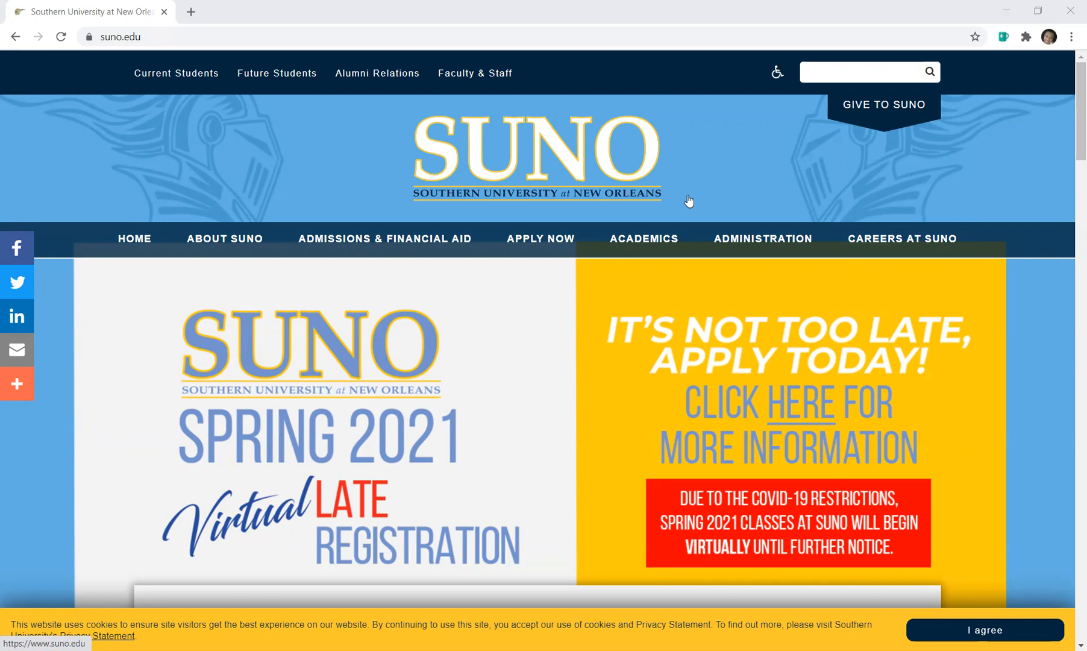
- Open the Library Resources page from the university home page
left_click(663, 238)
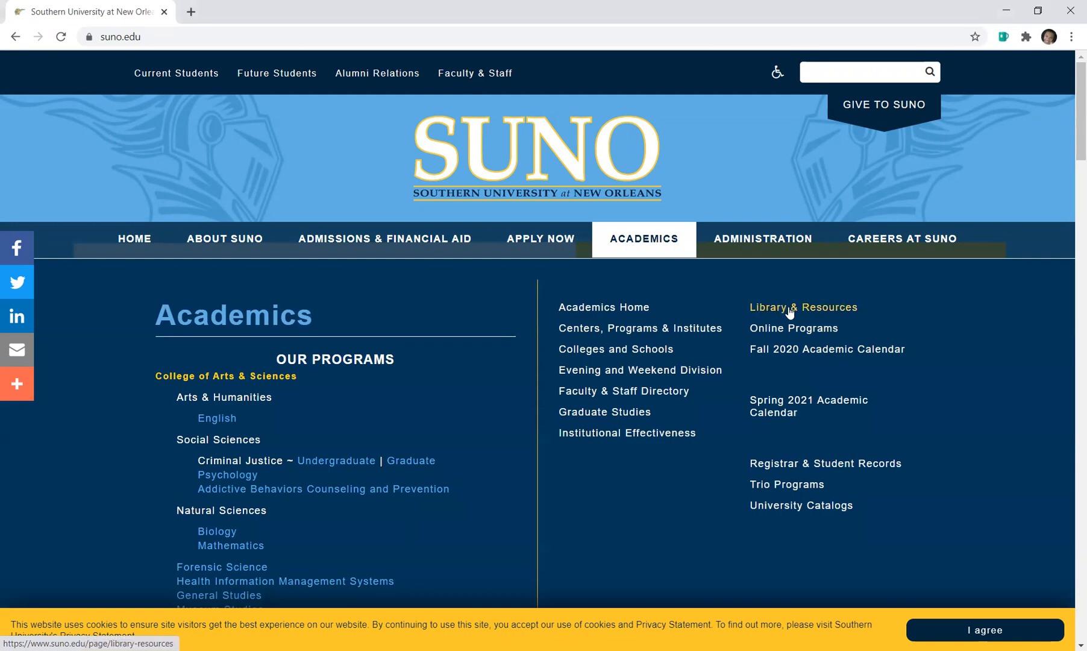
left_click_drag(1074, 150, 1069, 590)
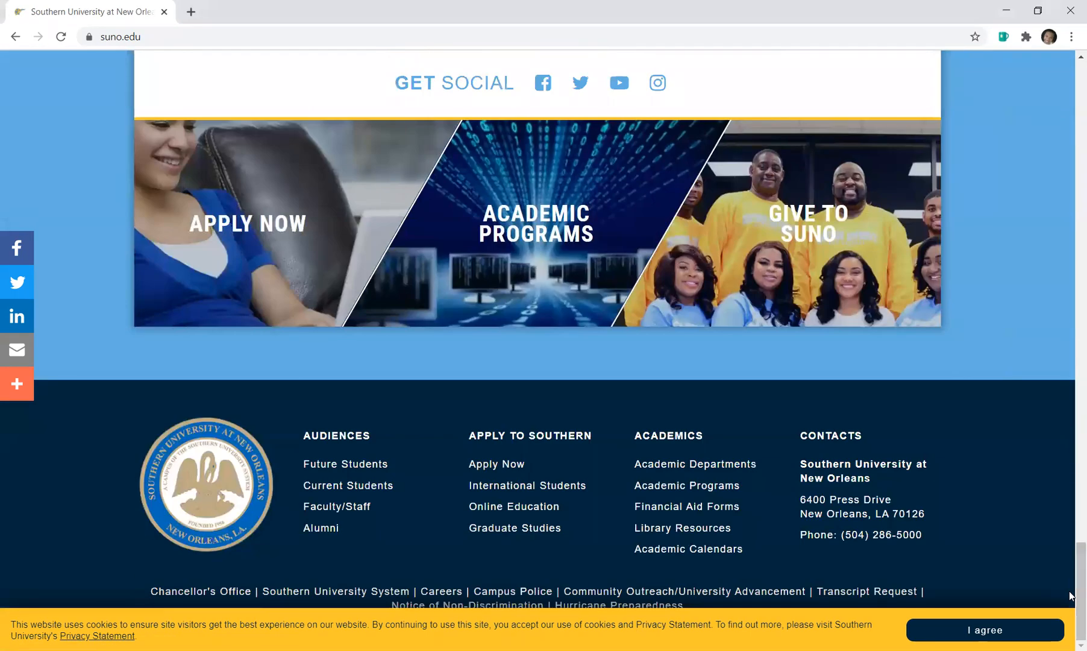
left_click(690, 534)
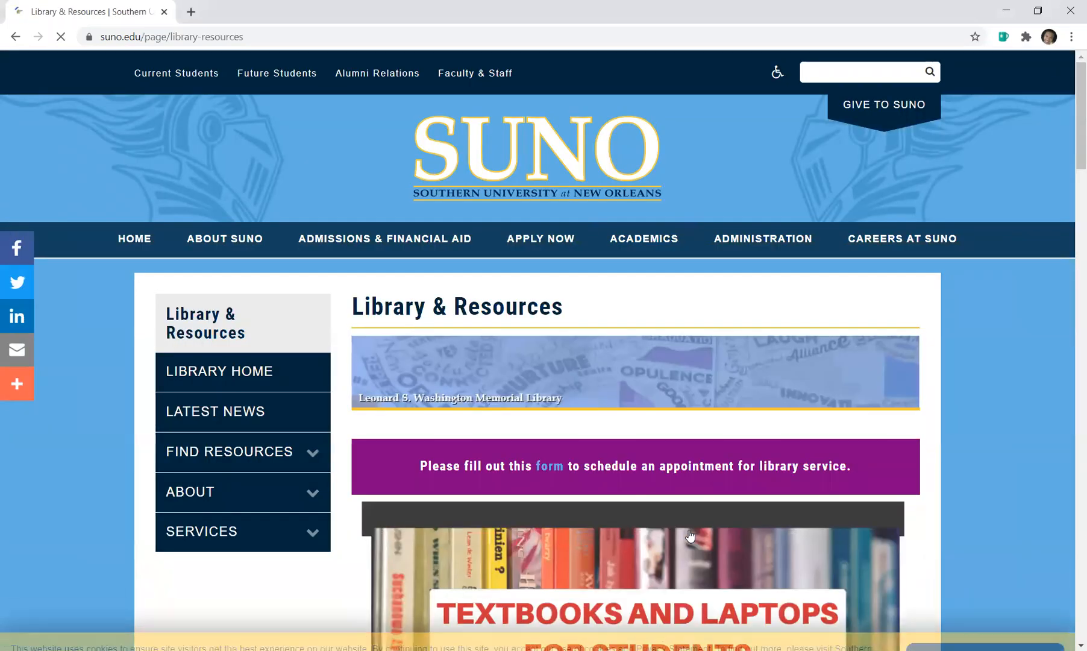
- Open the Online Databases page from the library's Find Resources section
left_click_drag(1069, 116, 1069, 131)
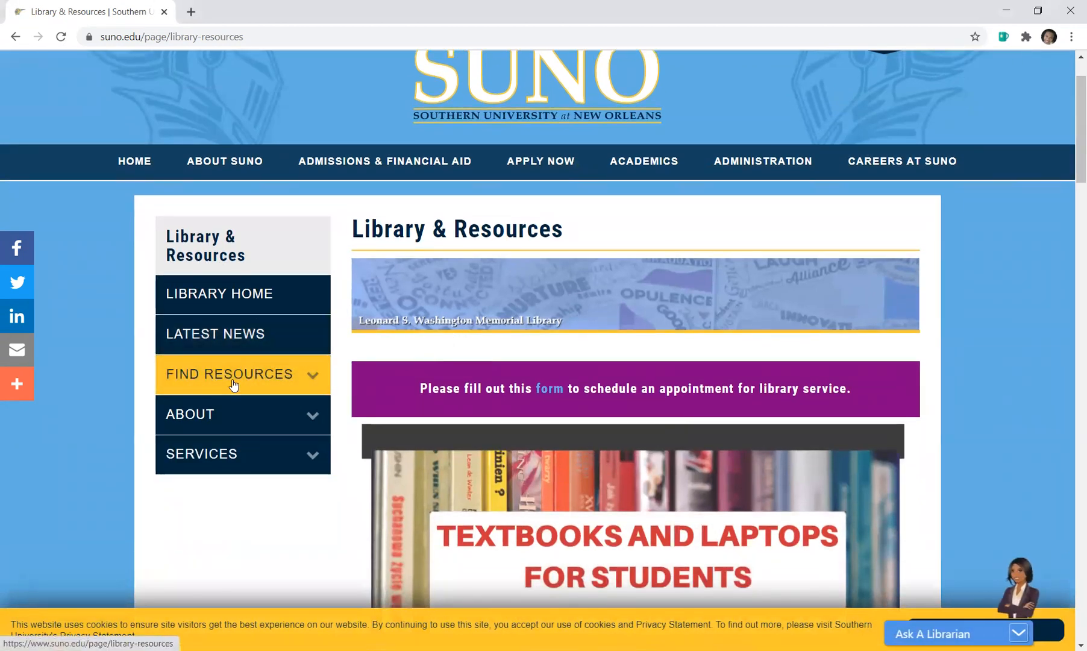
left_click(255, 378)
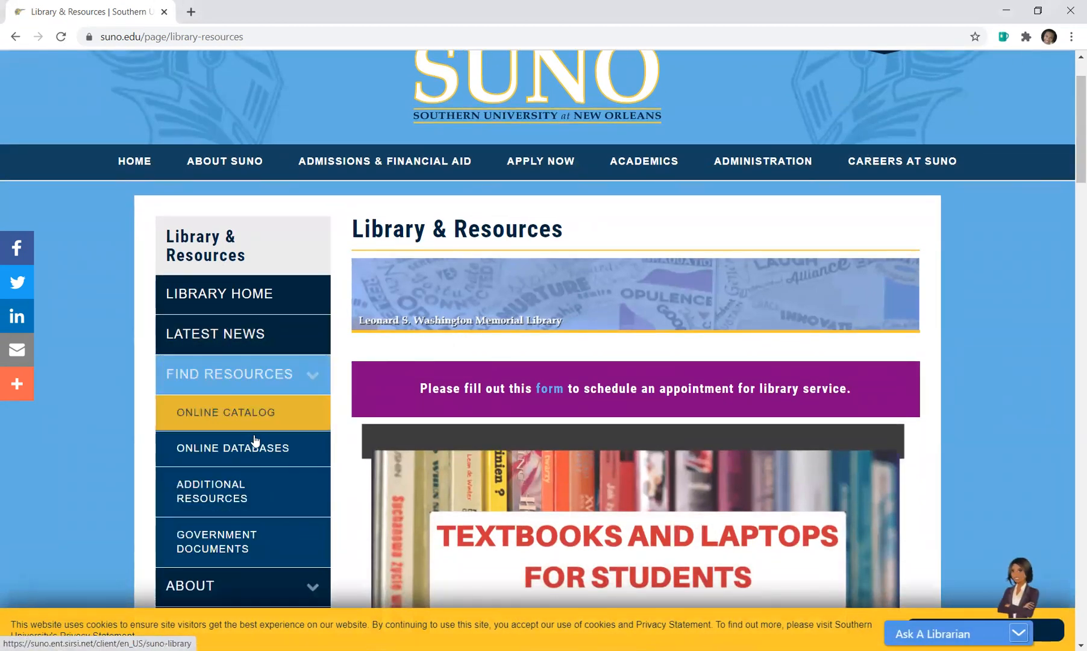
left_click(256, 450)
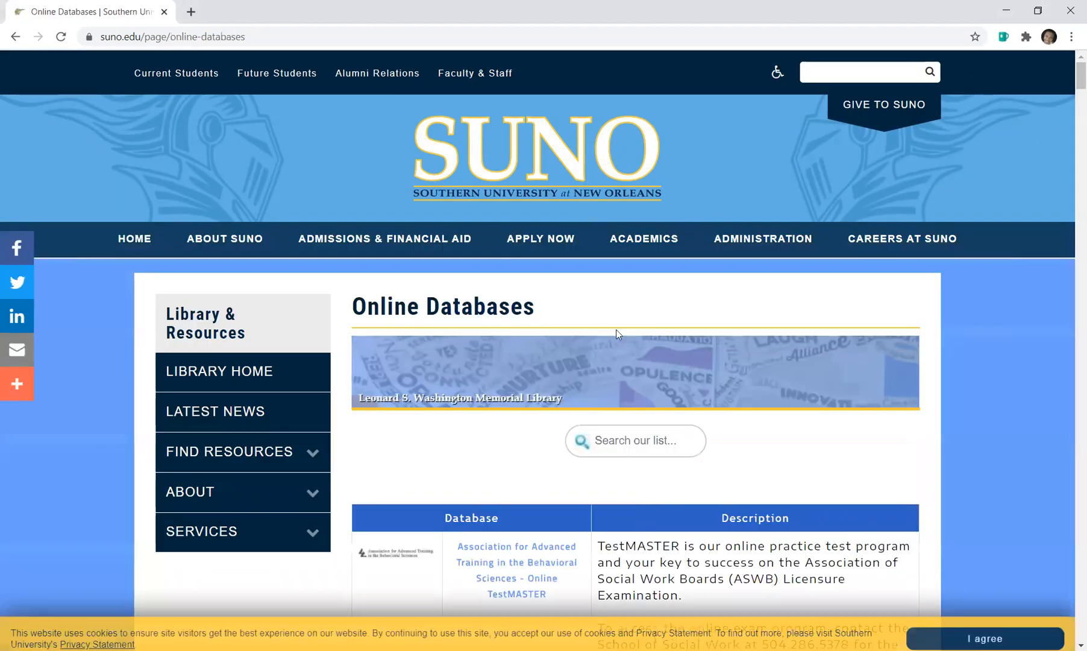
- Open EBSCOhost from the online database list and dismiss the Zotero proxy notice
mouse_move(1070, 74)
left_mouse_down()
mouse_move(1070, 611)
mouse_move(1071, 69)
left_mouse_up()
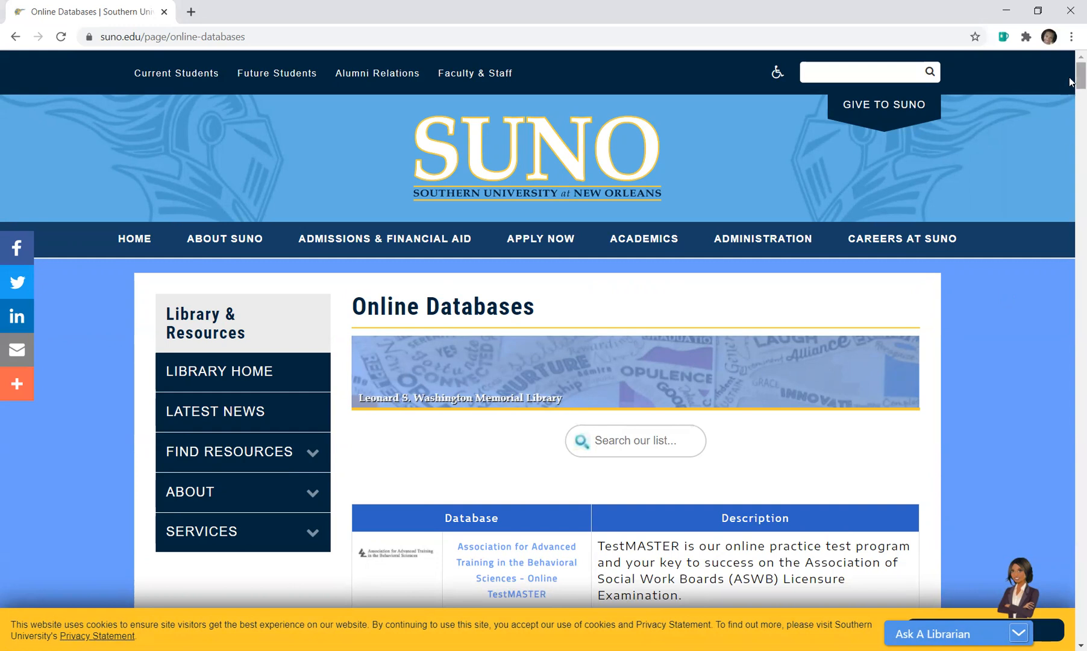
scroll(1069, 77, "down", 4)
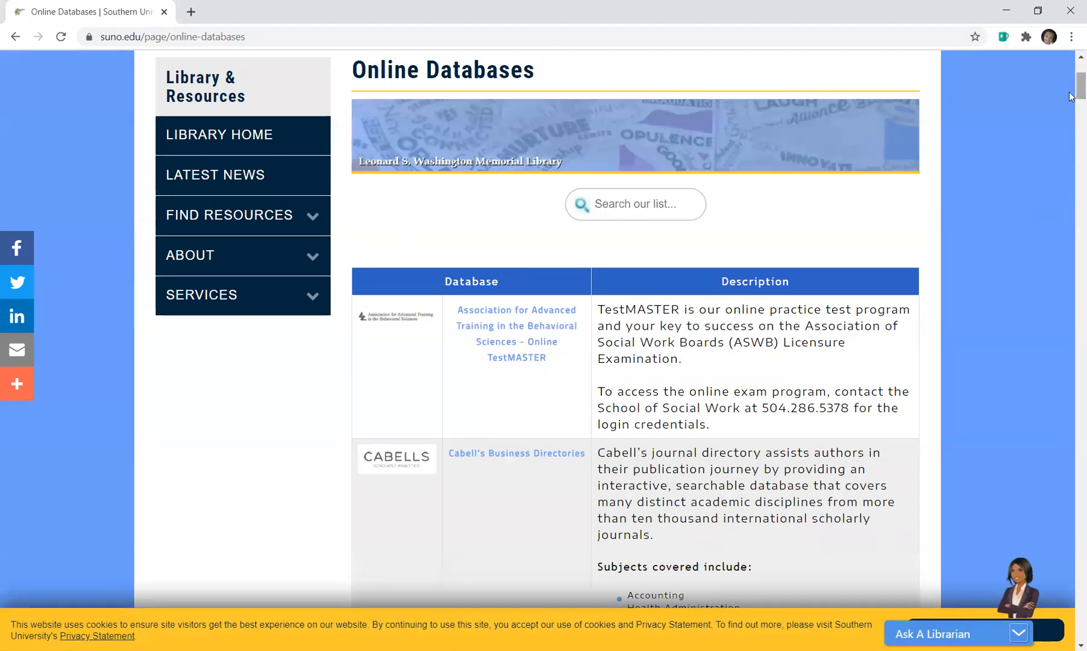
left_click_drag(1071, 94, 1071, 103)
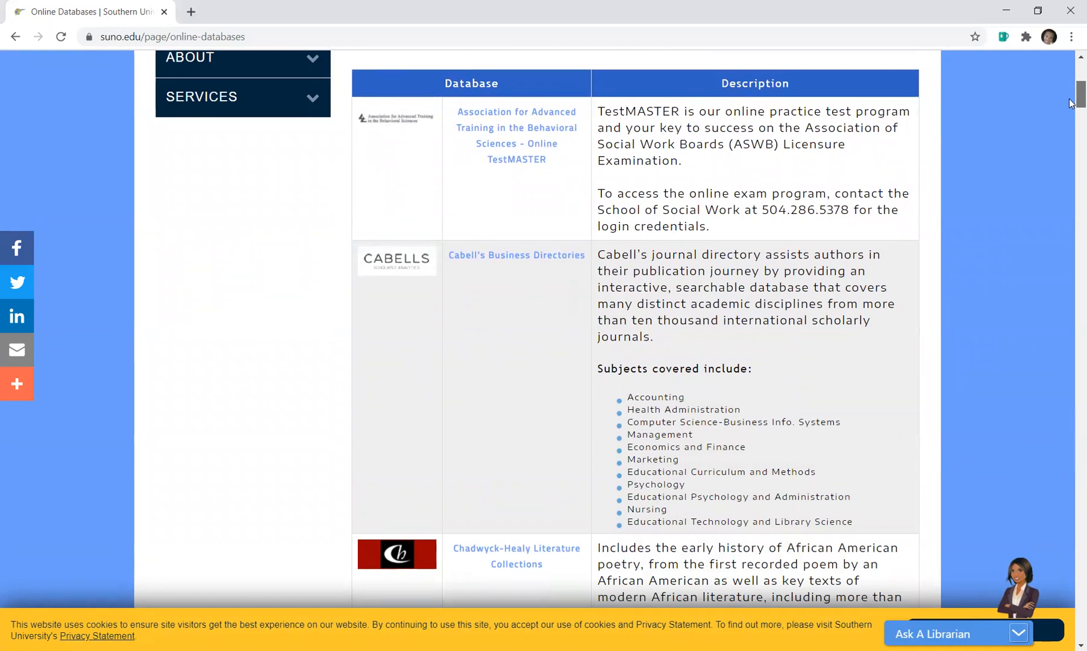
mouse_move(1069, 99)
left_mouse_down()
mouse_move(1069, 107)
mouse_move(1069, 95)
left_mouse_up()
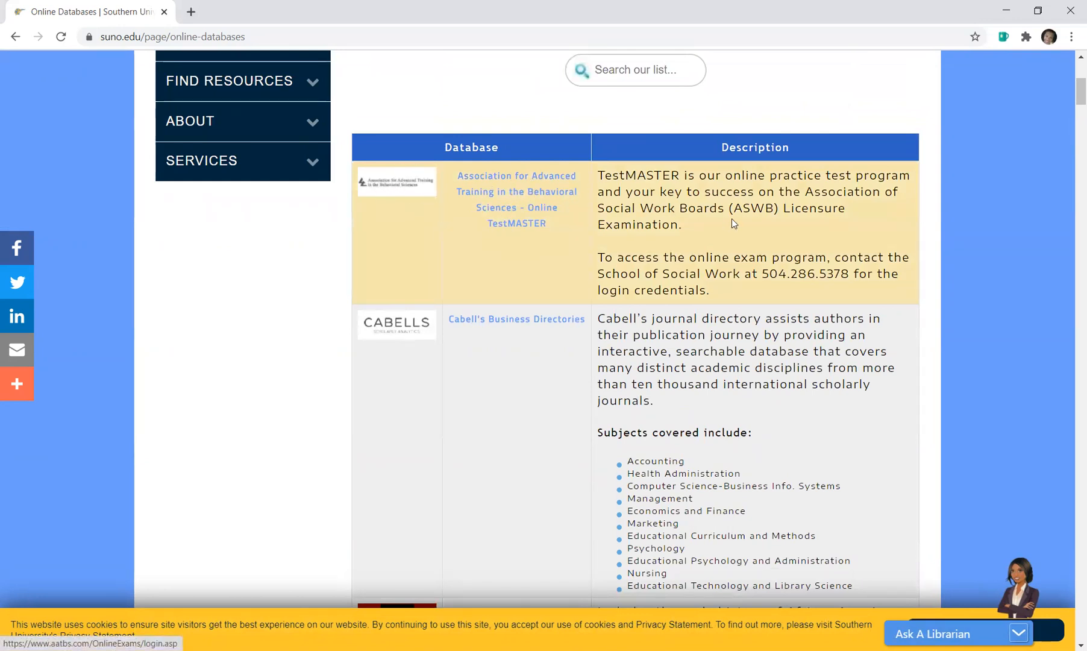
left_click_drag(1070, 98, 1070, 127)
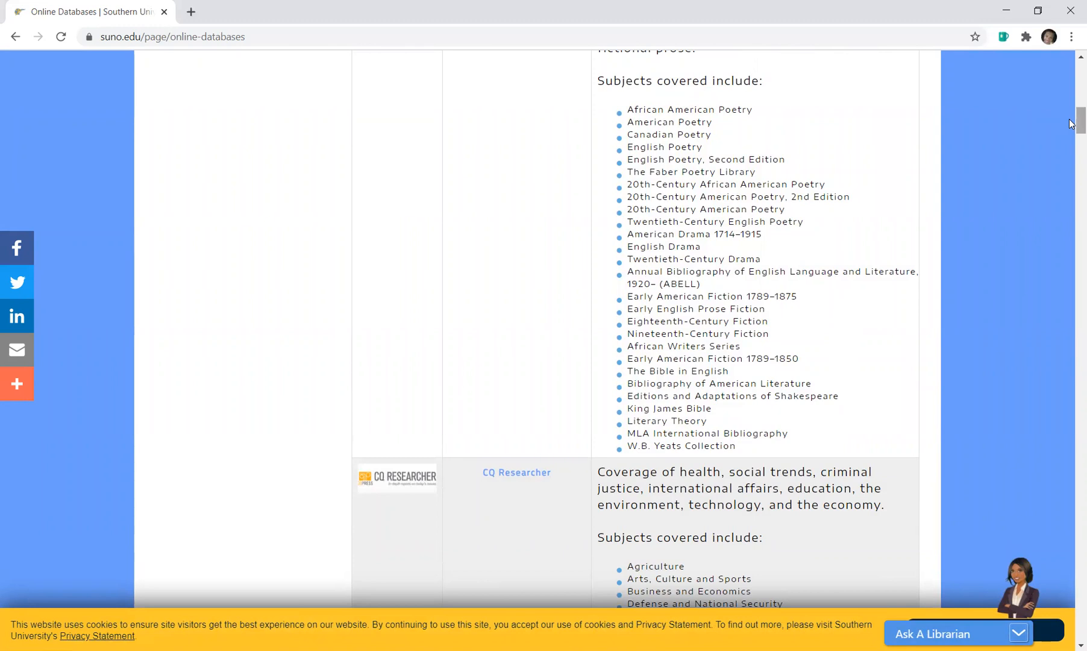
left_click_drag(1070, 124, 1070, 172)
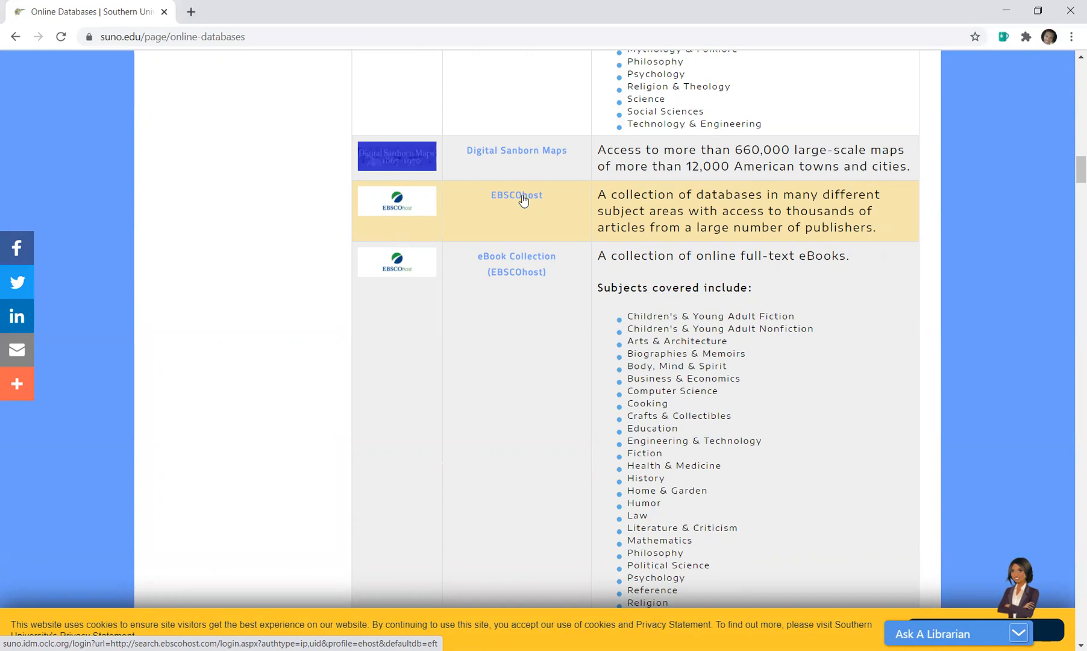
left_click(523, 199)
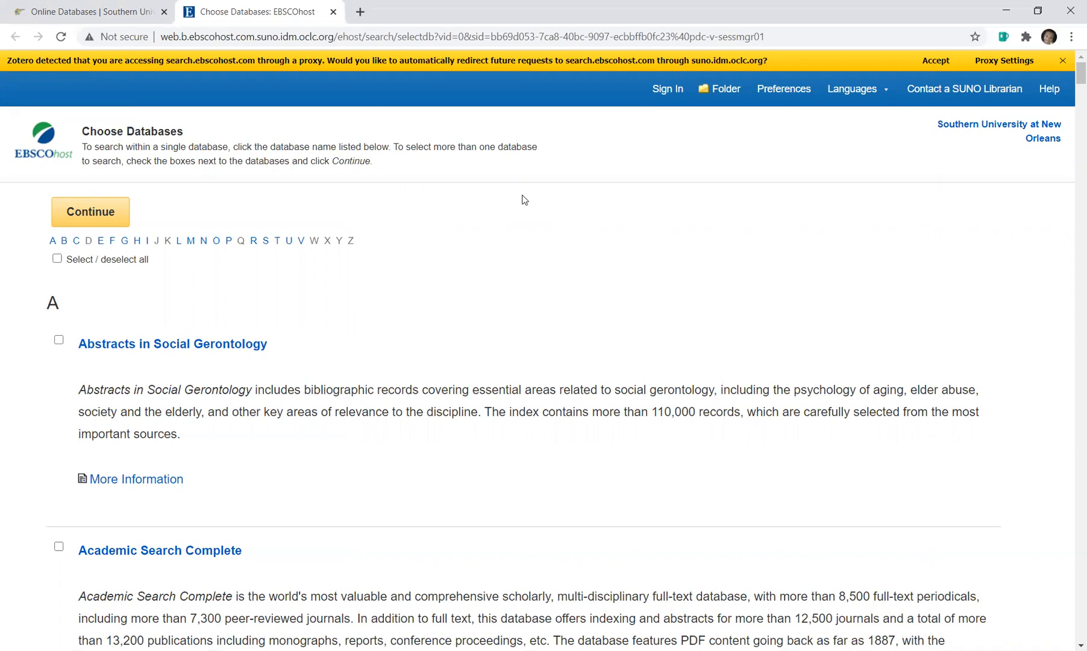
left_click(1063, 61)
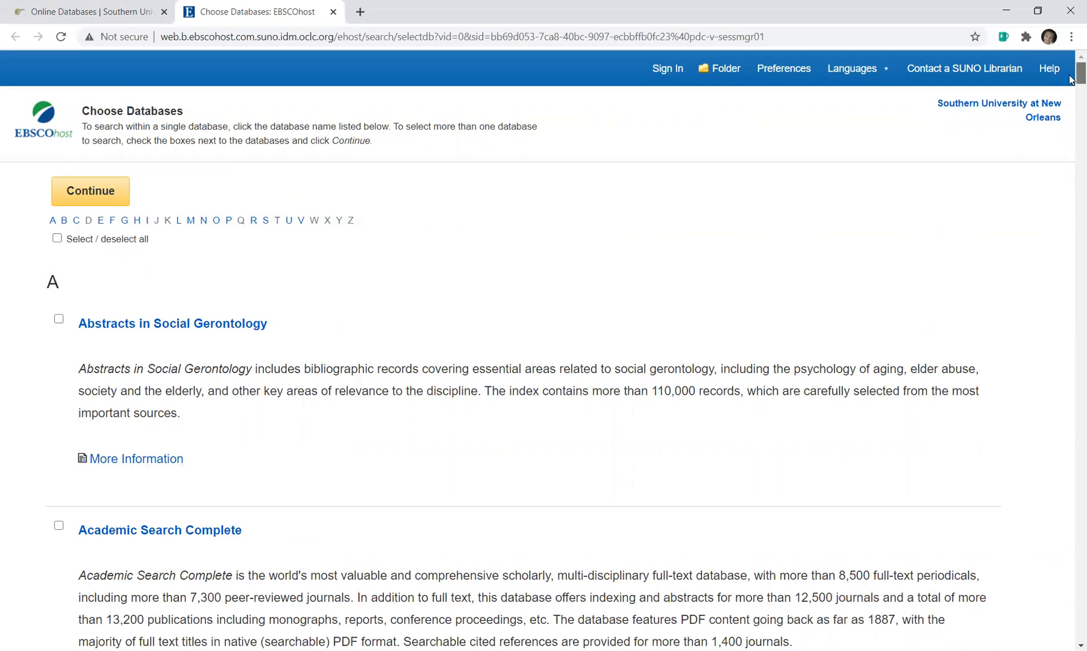
- Select all EBSCOhost databases and continue to the search page
scroll(1071, 80, "down", 2)
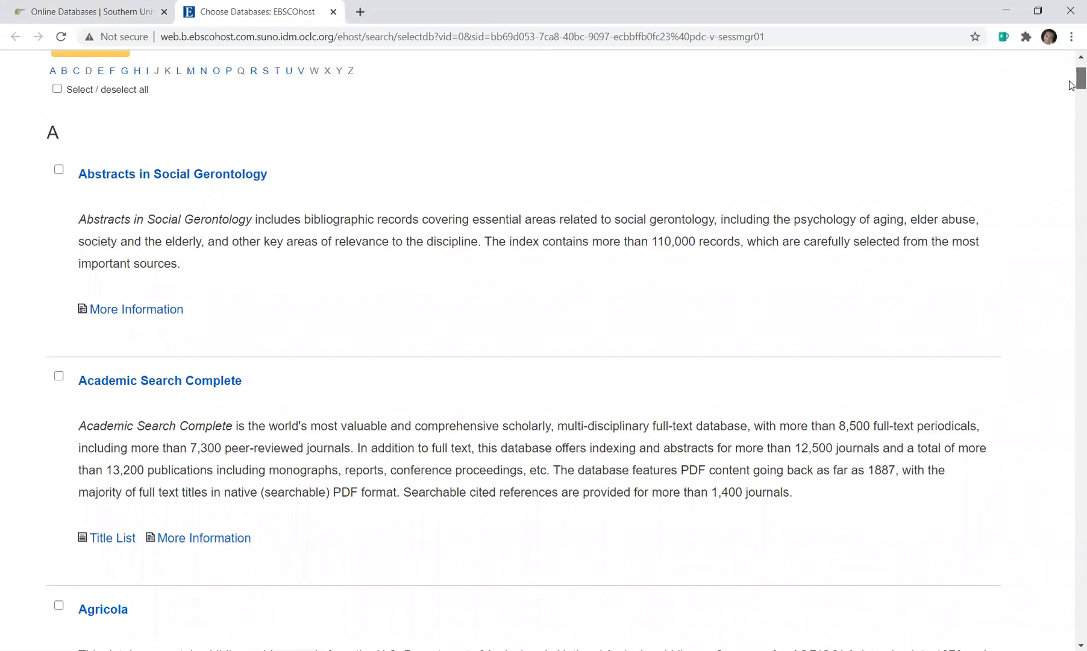
scroll(1070, 84, "down", 8)
scroll(1071, 107, "down", 10)
scroll(1070, 128, "down", 8)
left_click_drag(1071, 144, 1070, 70)
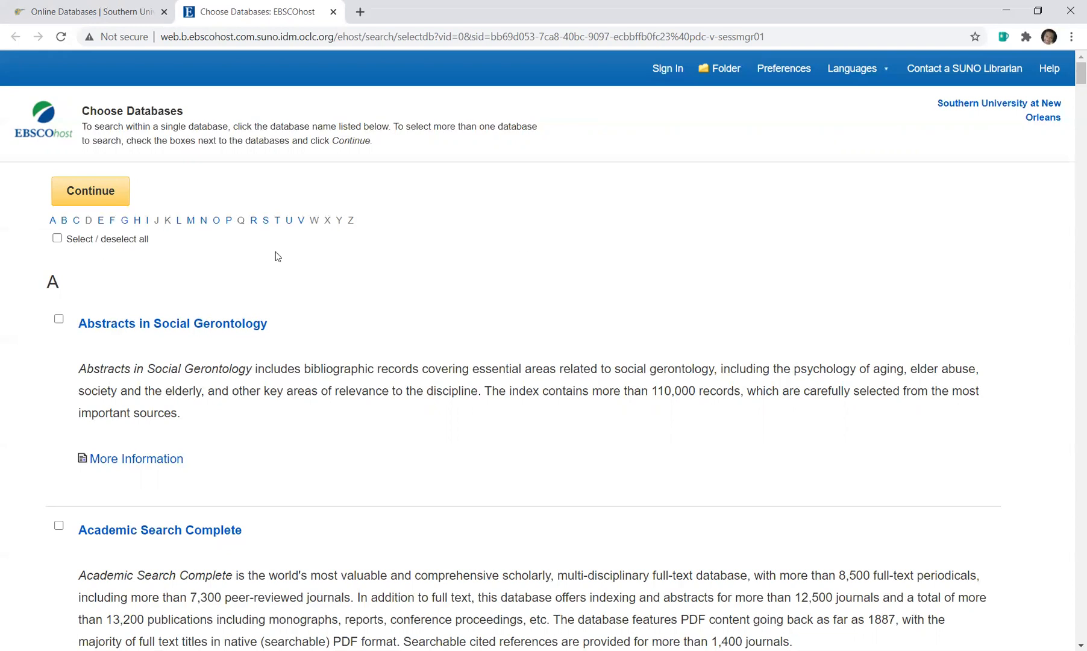
left_click(57, 238)
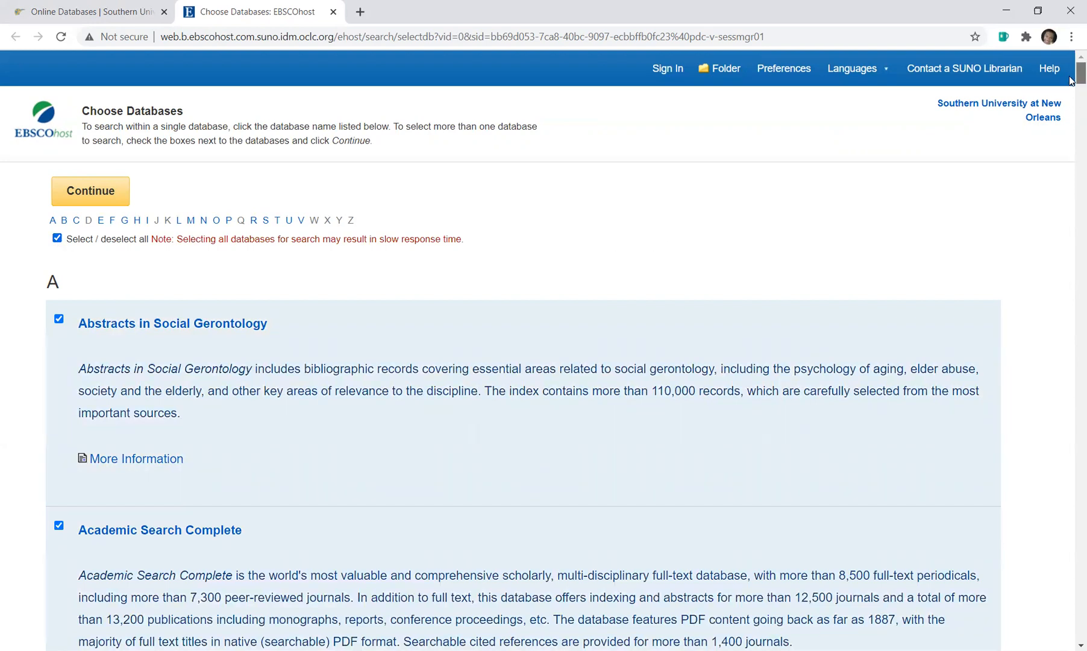
scroll(1071, 80, "down", 3)
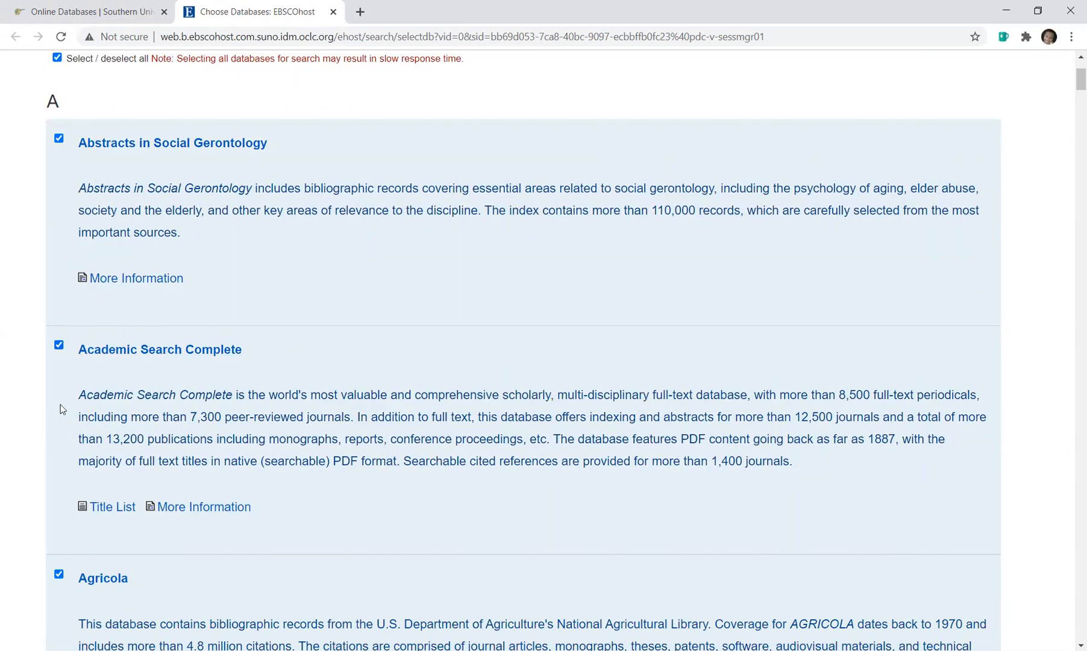
scroll(1072, 78, "up", 3)
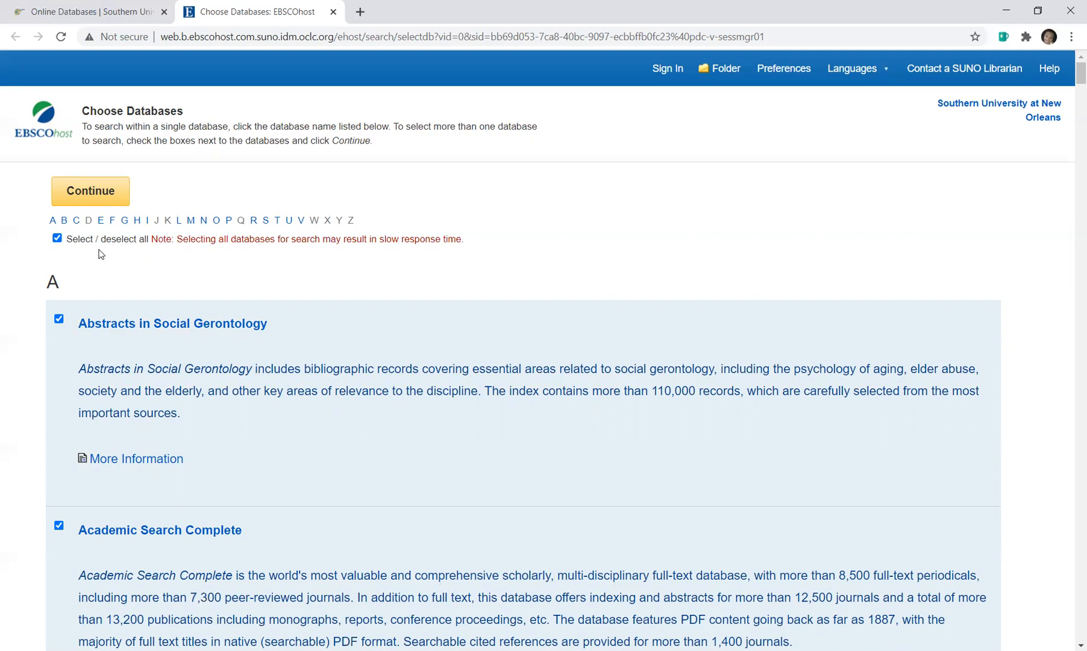
left_click(89, 198)
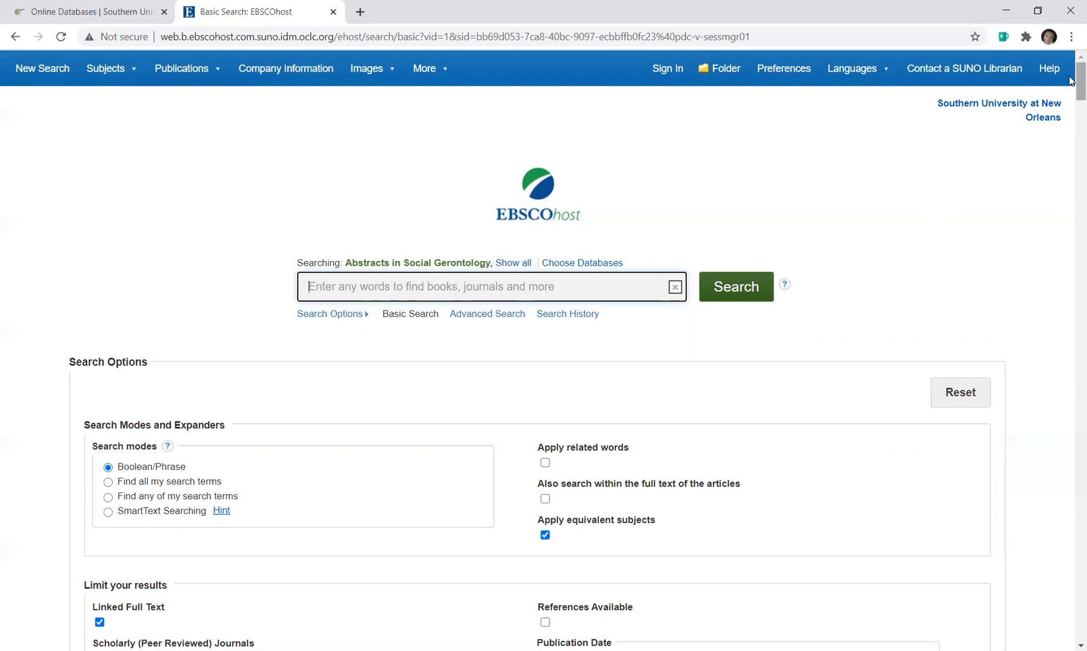
- Examine the Basic Search options, the result limits and the special limiters for the individual databases
scroll(1070, 77, "down", 4)
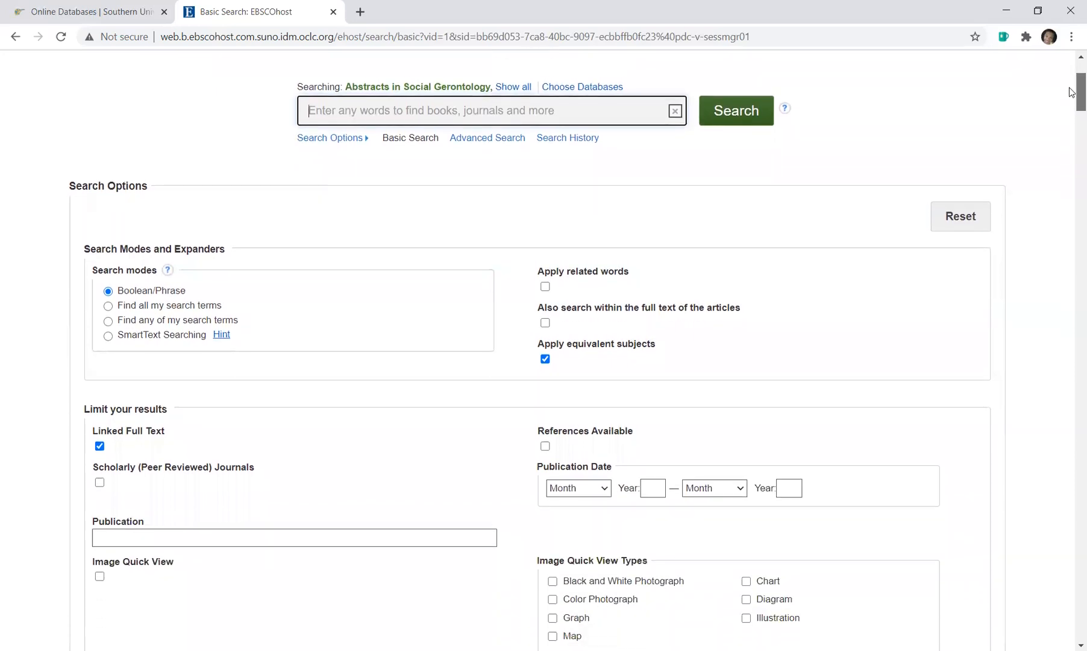
scroll(1069, 95, "down", 1)
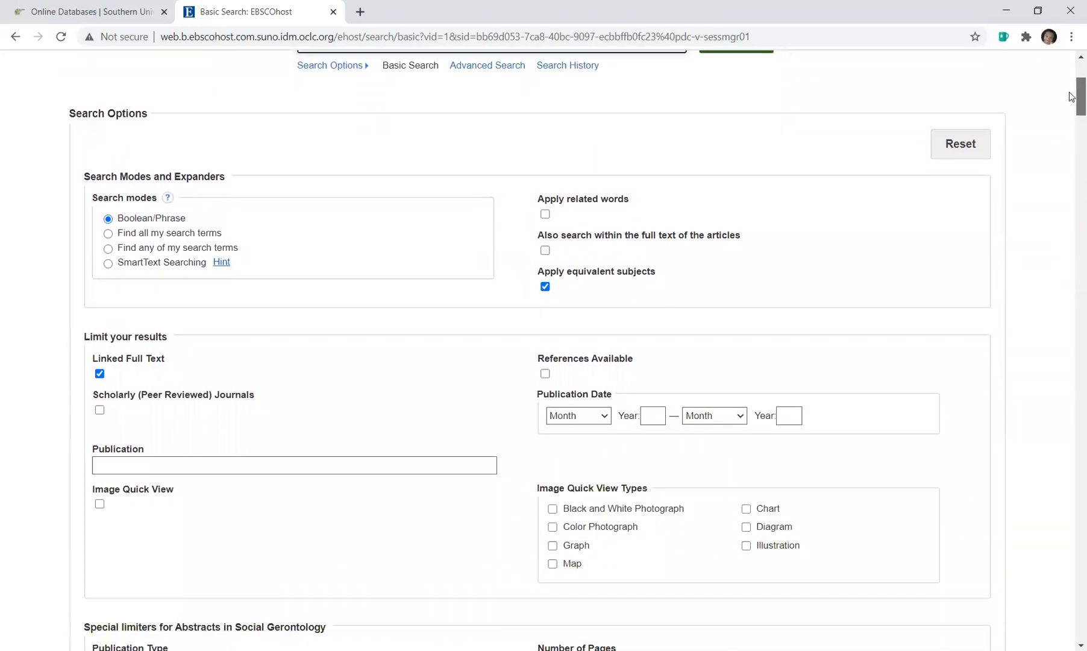
scroll(1069, 97, "down", 2)
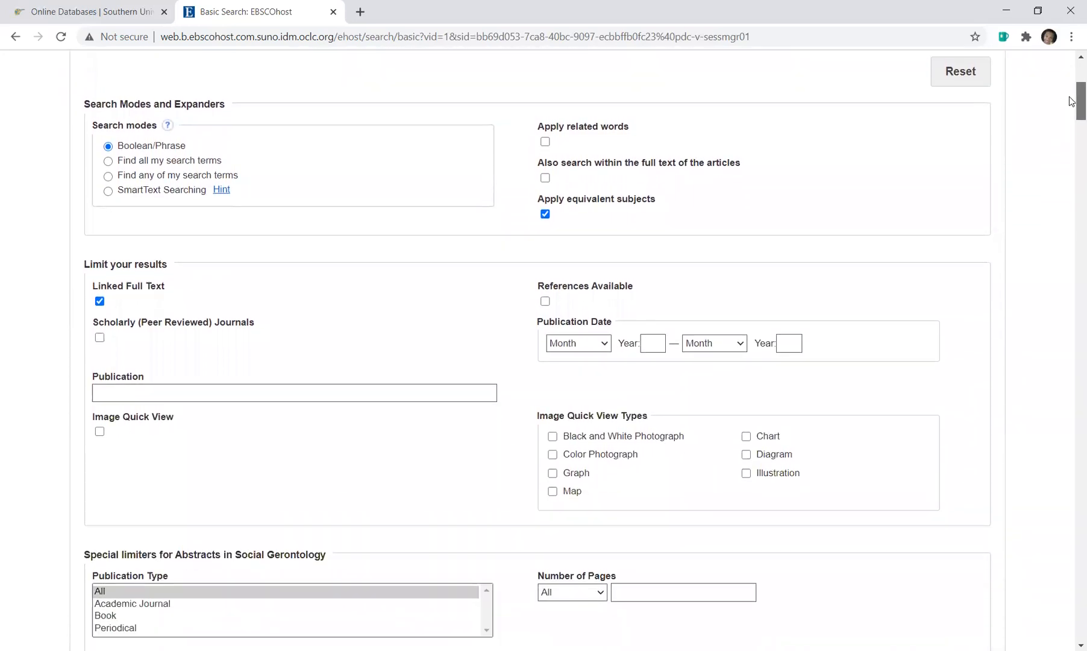
scroll(1069, 97, "down", 1)
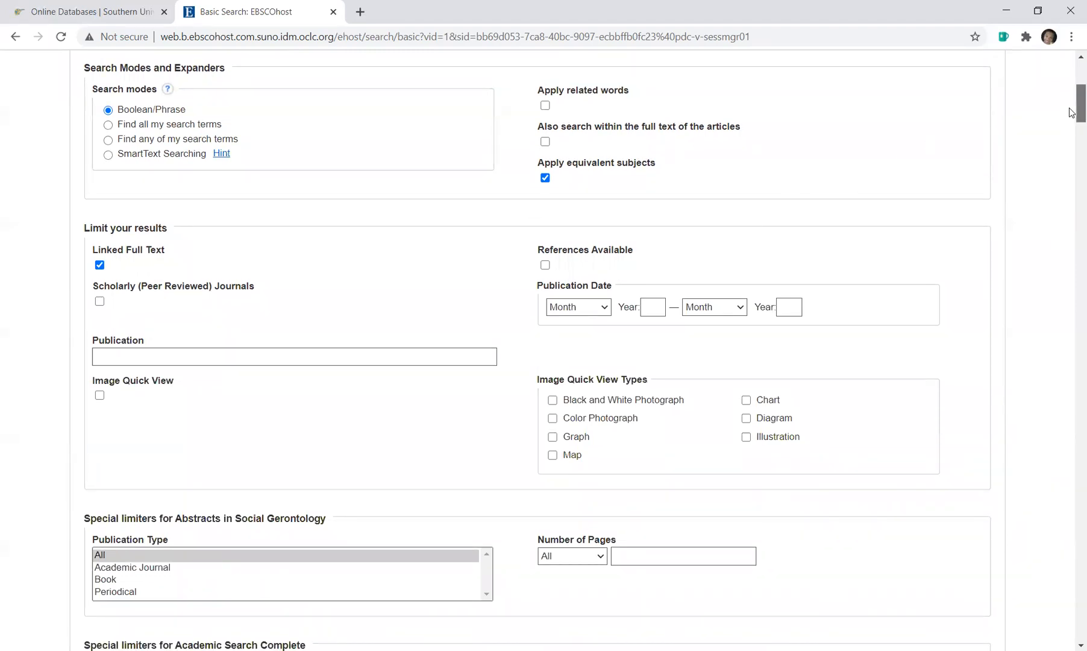
scroll(1069, 126, "down", 6)
scroll(1069, 131, "down", 1)
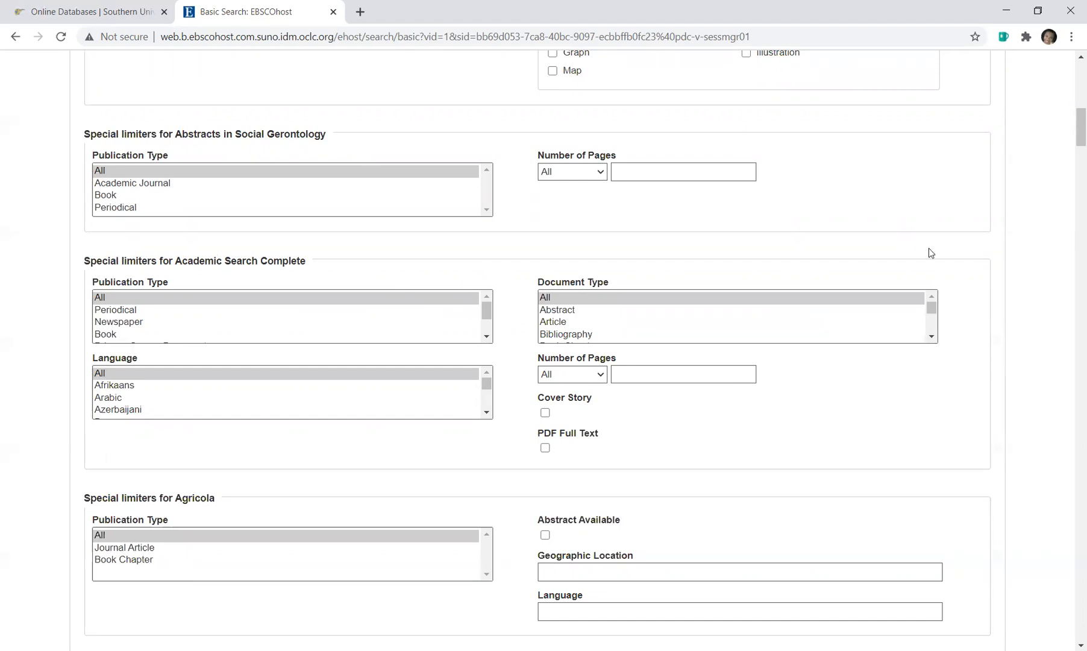
left_click_drag(1069, 130, 1070, 162)
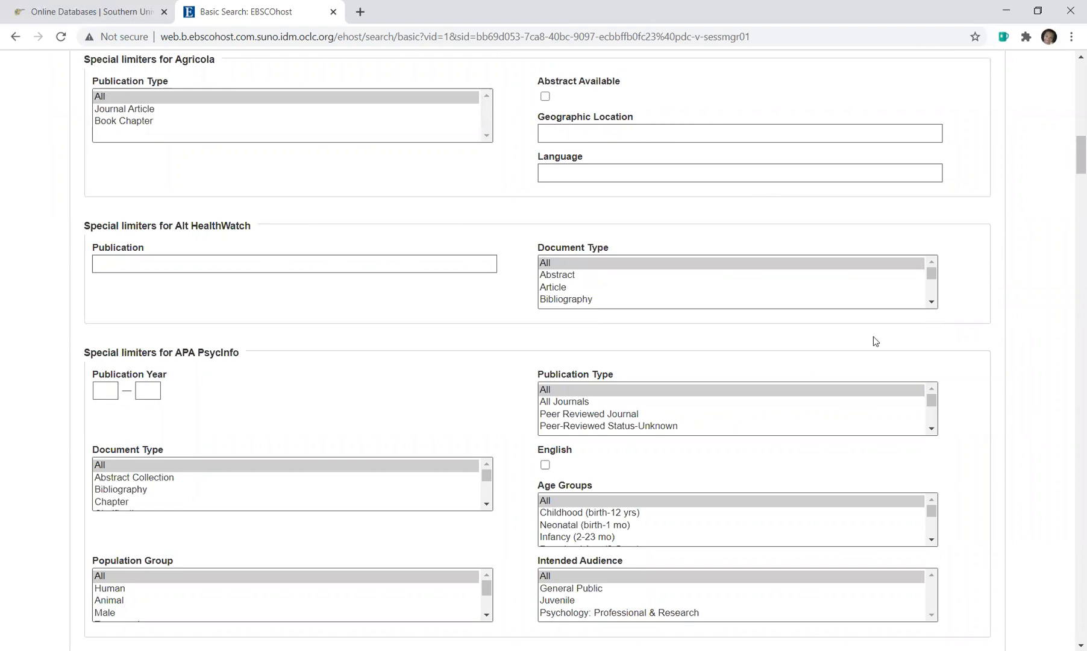
left_click_drag(1070, 147, 1069, 71)
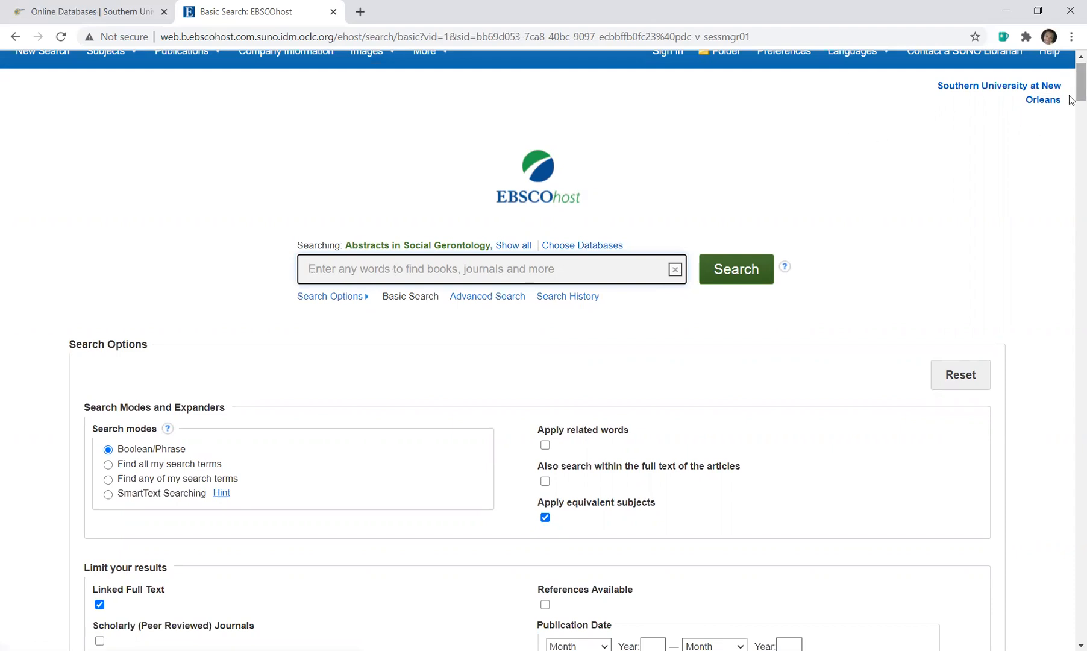
scroll(1071, 96, "up", 1)
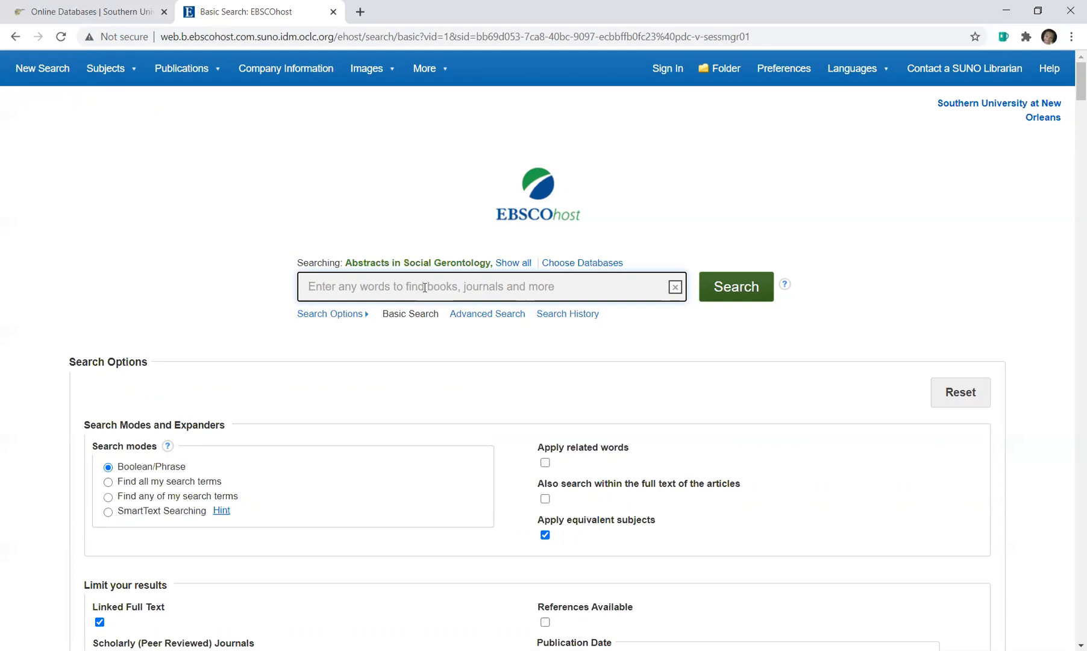
- Search the selected databases for "criminal justice"
type("criminal")
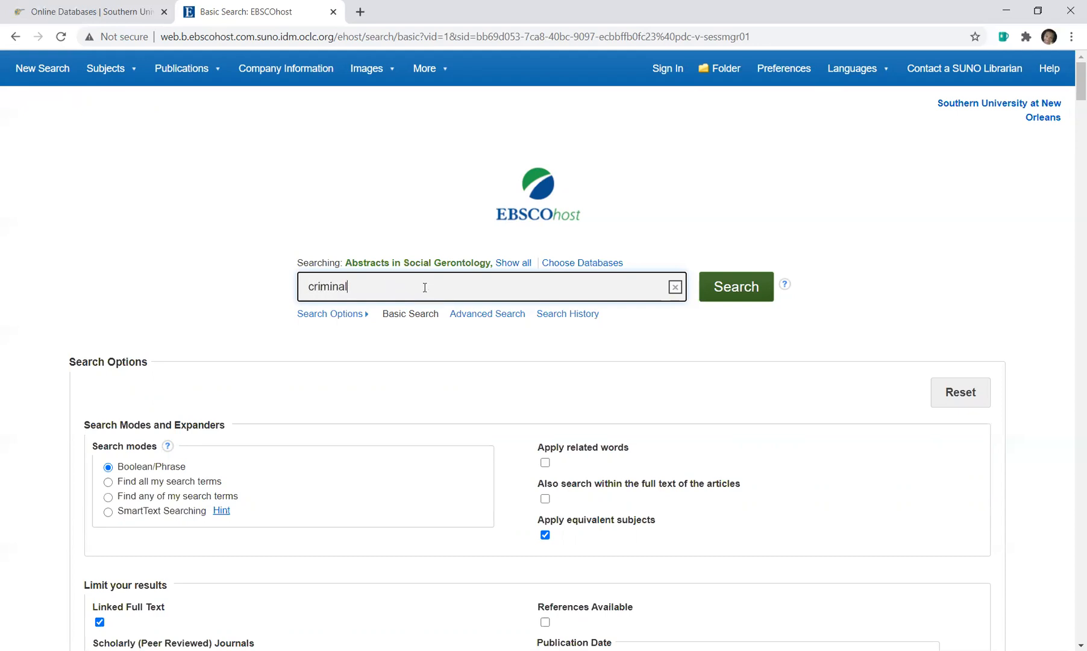
type(" justice")
left_click(738, 288)
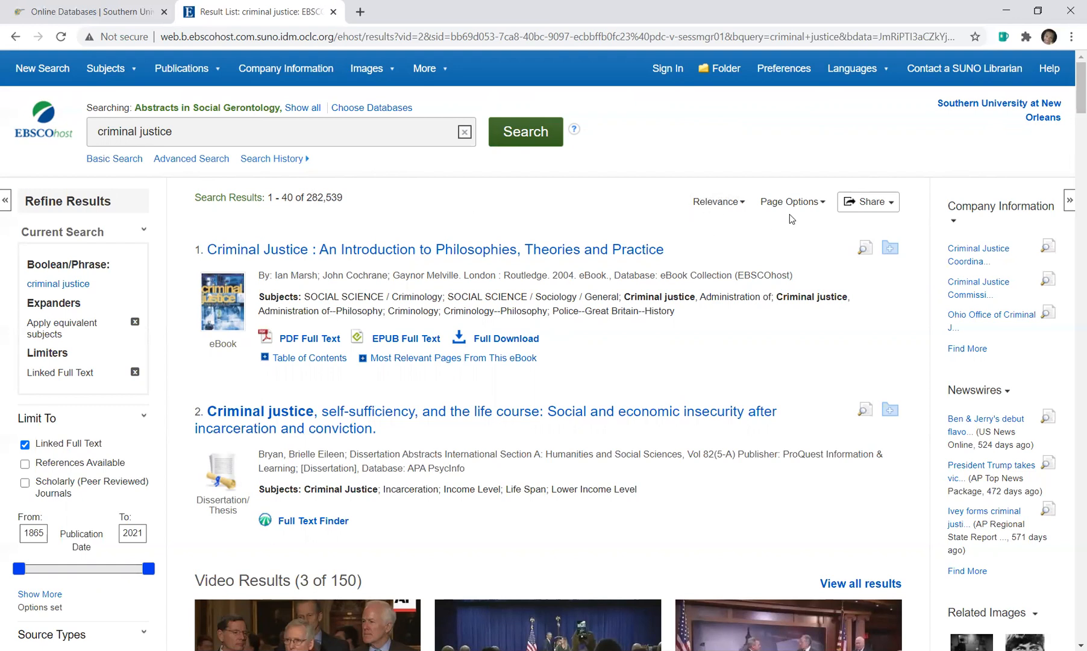
- Review the result page display options, then look through the result list, video results and refinement filters
left_click(824, 207)
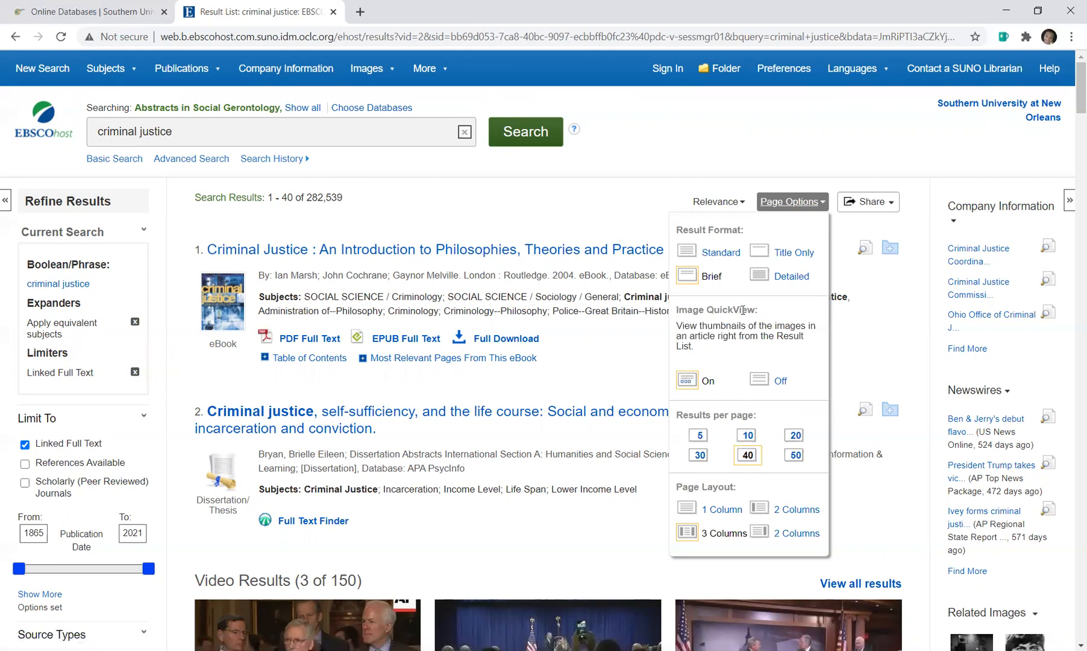
left_click(633, 139)
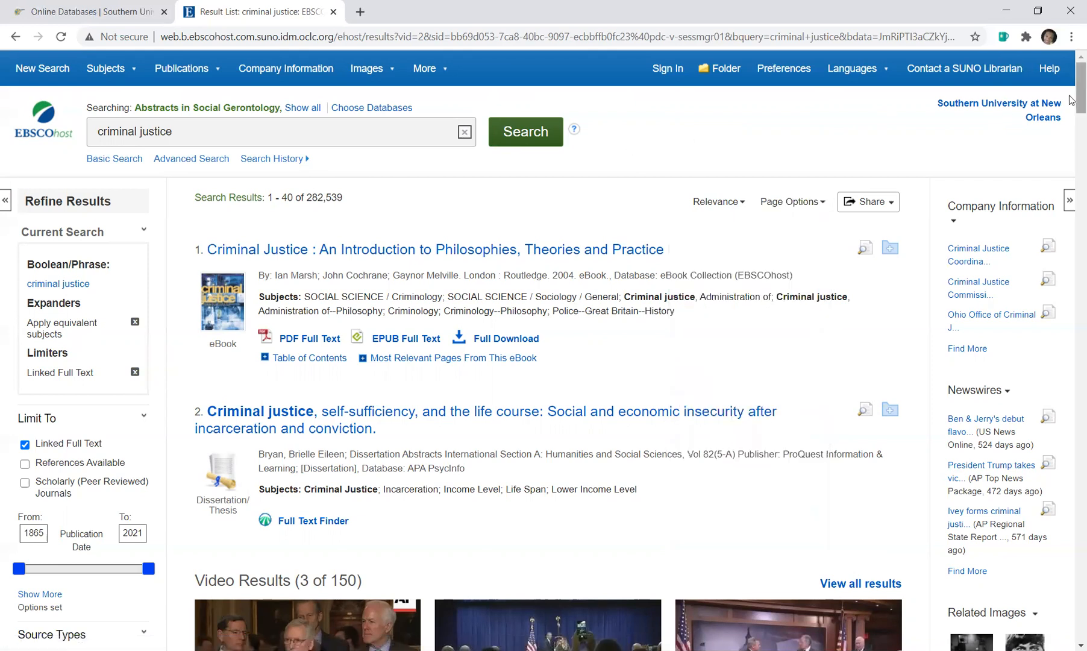
mouse_move(1071, 96)
left_mouse_down()
mouse_move(1071, 183)
mouse_move(1071, 79)
left_mouse_up()
left_click_drag(1076, 90, 1071, 123)
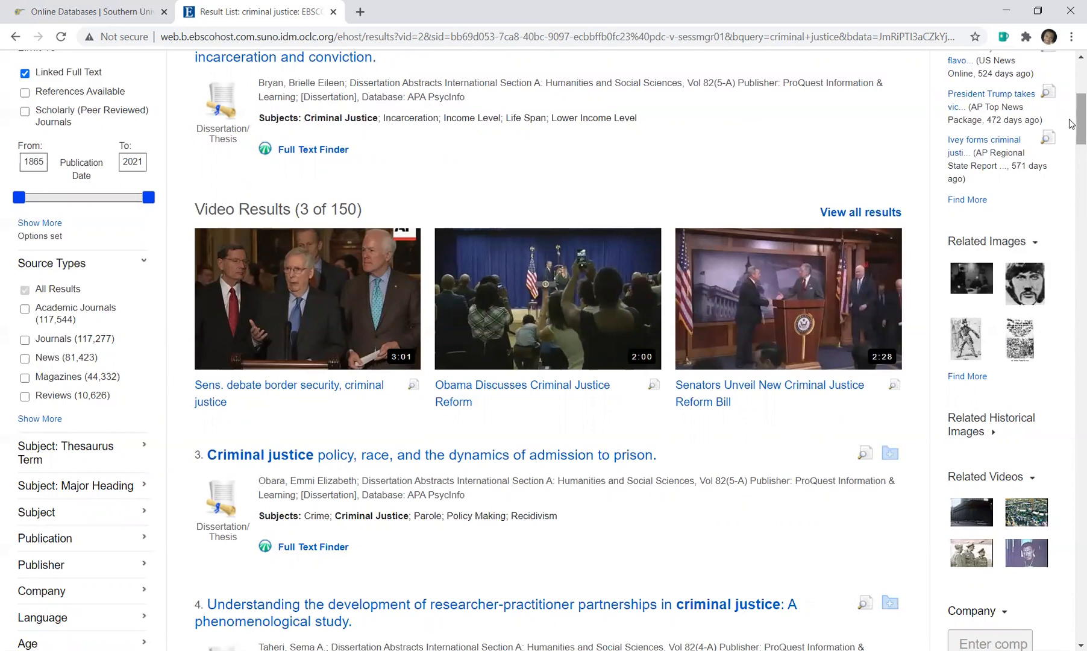
scroll(1071, 124, "up", 6)
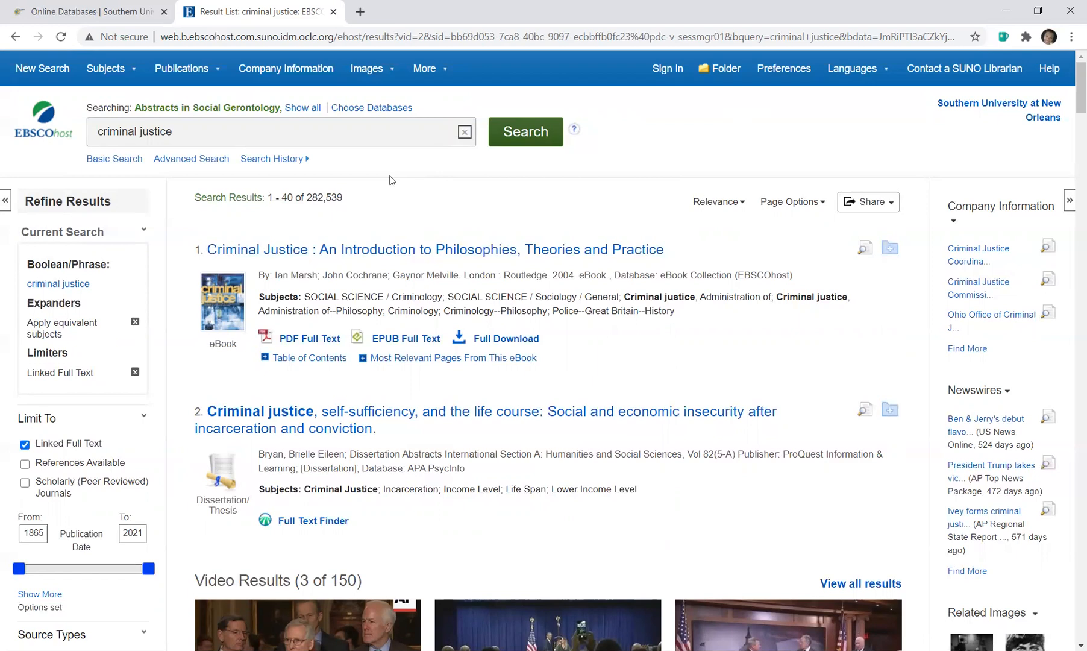
- Switch from the "criminal justice" results to the advanced search form
left_click(194, 164)
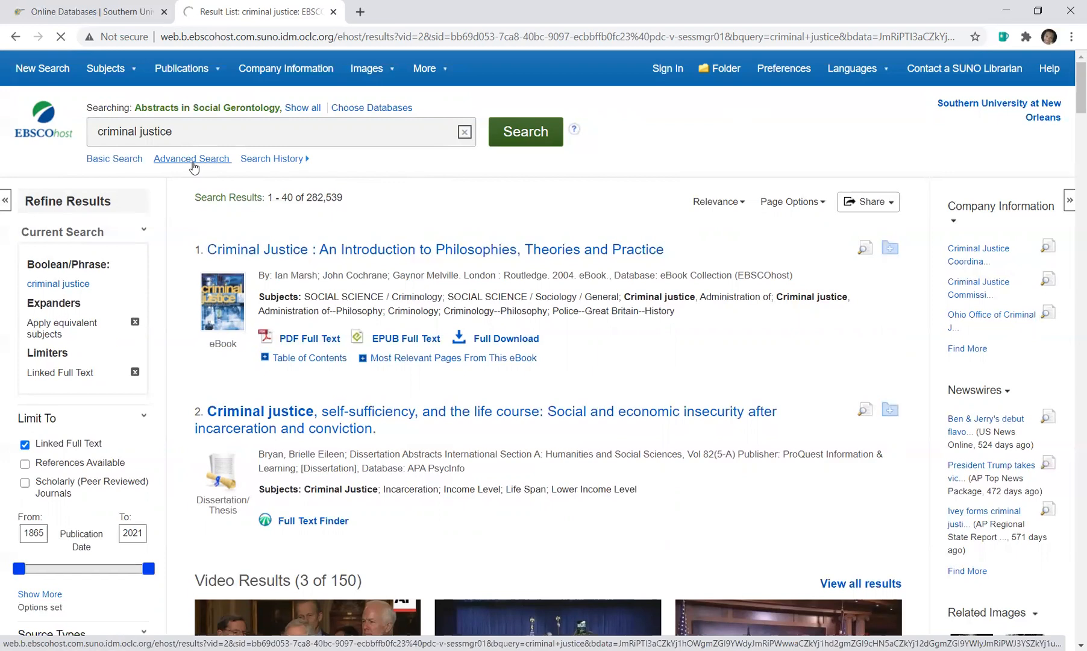
left_click(194, 161)
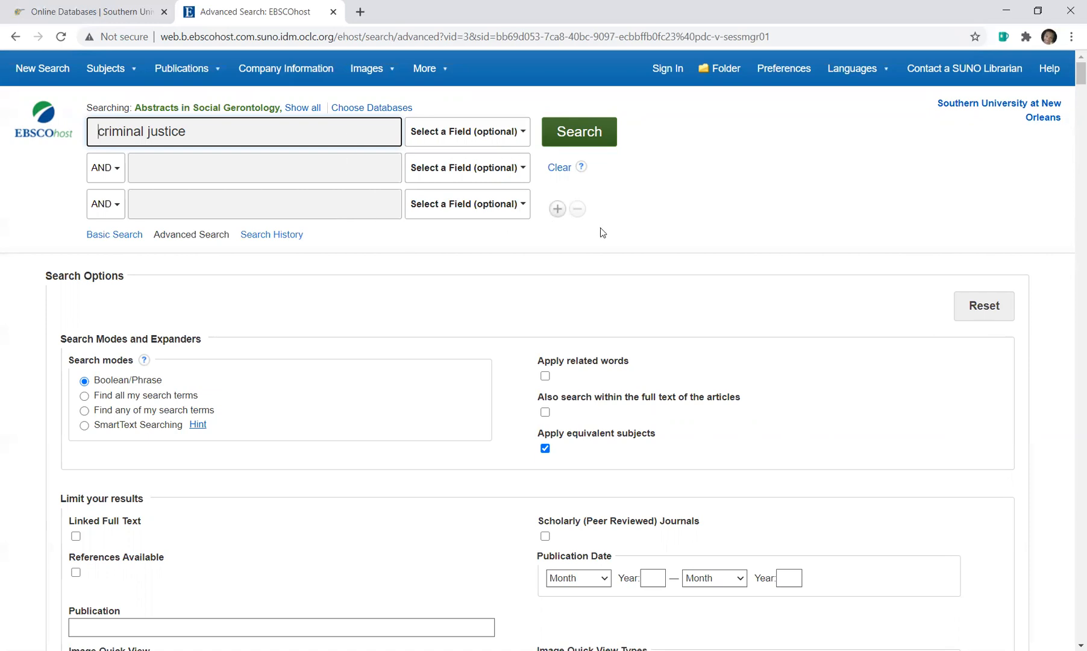
- Try adding several extra search rows to the advanced search form, and remove them again until three rows remain
left_click(558, 210)
left_click(558, 247)
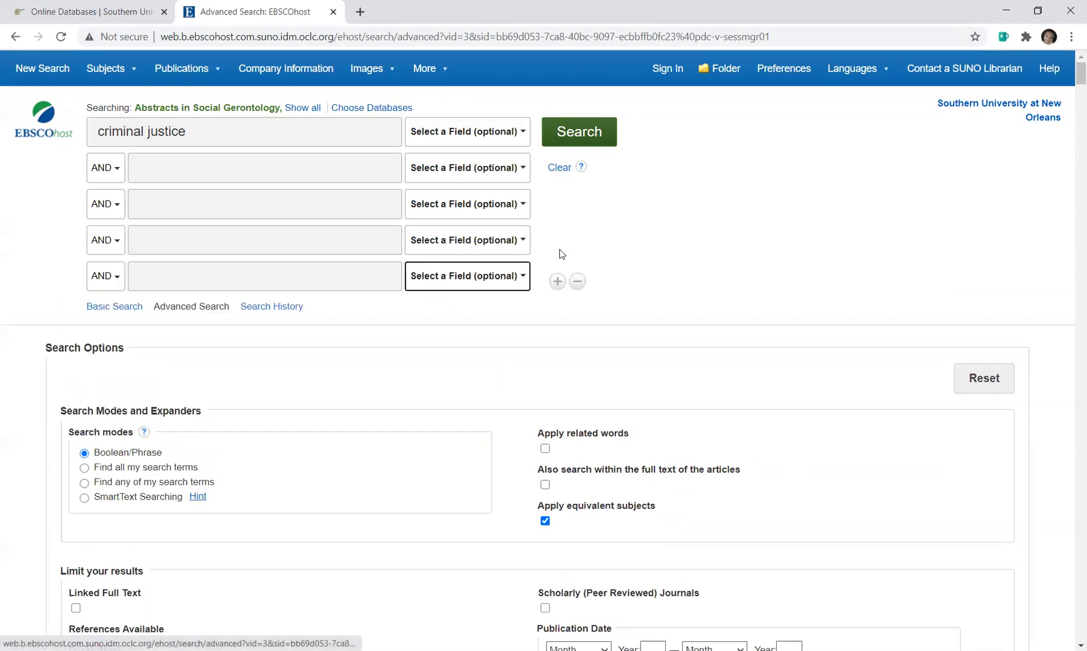
left_click(558, 282)
left_click(558, 320)
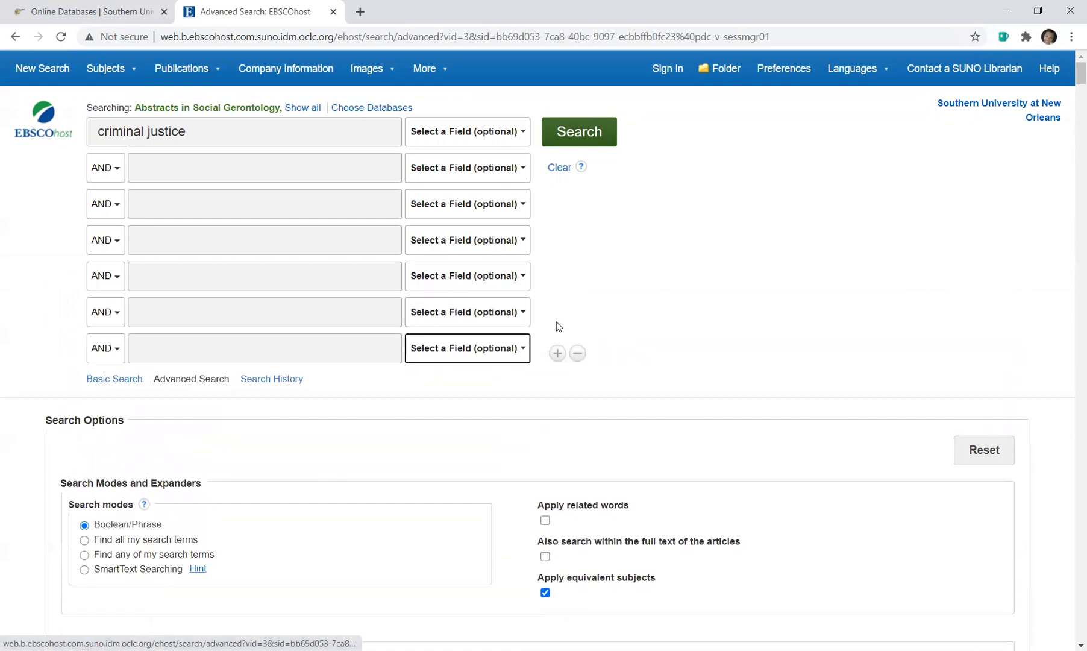
left_click(558, 354)
left_click(578, 390)
left_click(576, 355)
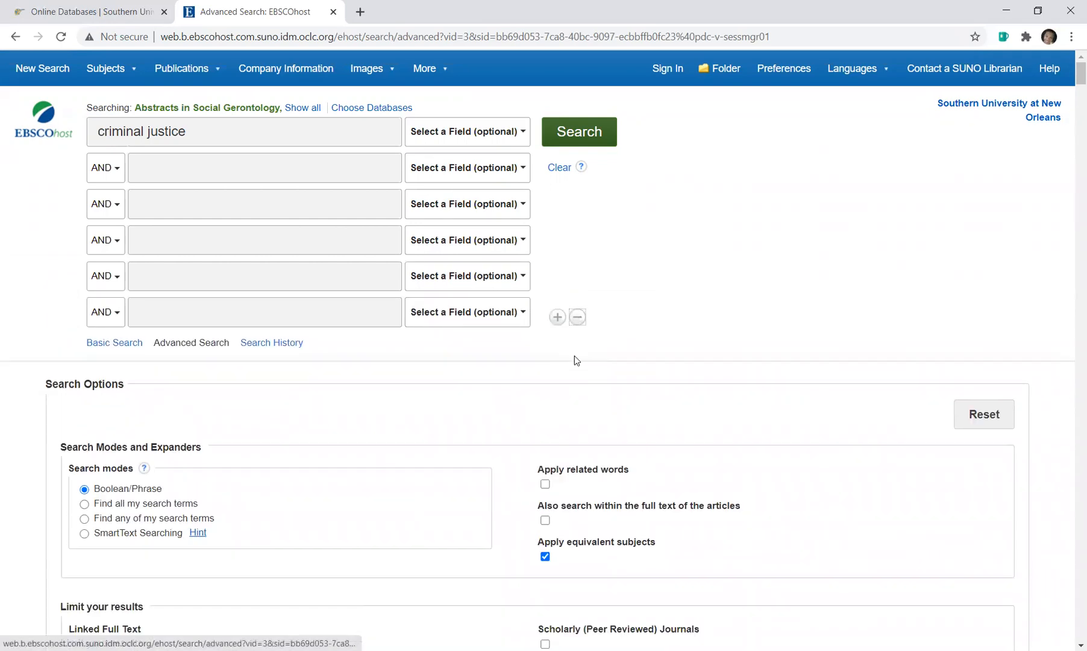
left_click(577, 318)
left_click(577, 284)
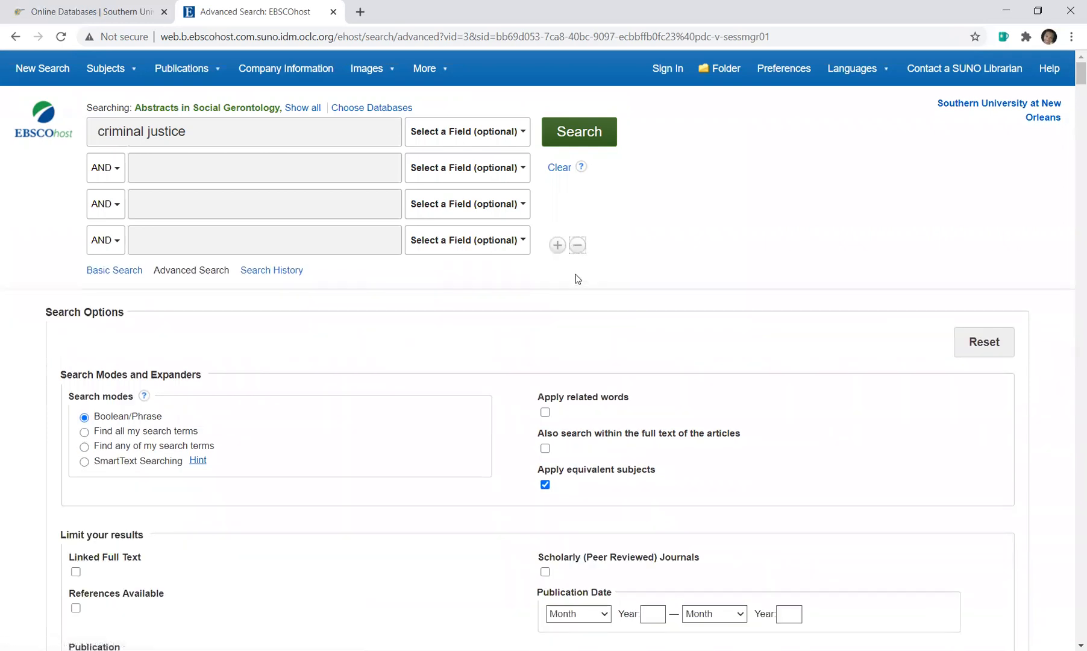
left_click(578, 245)
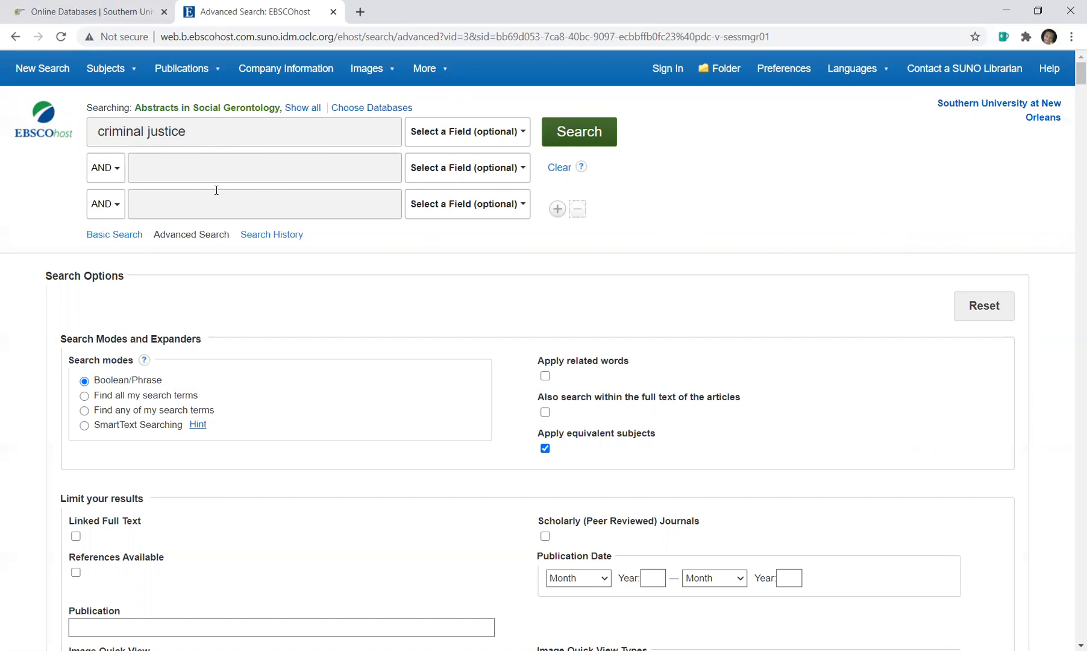
- Try the AND and OR operators on the second search row, and enter "crime" as its term with OR selected
left_click(120, 175)
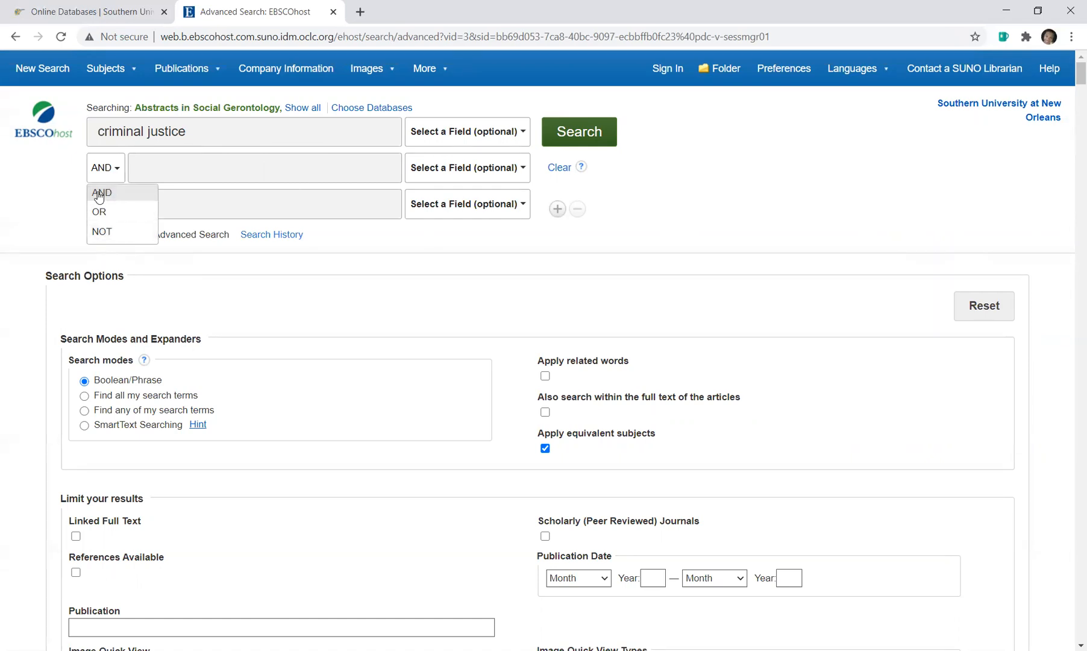
left_click(100, 194)
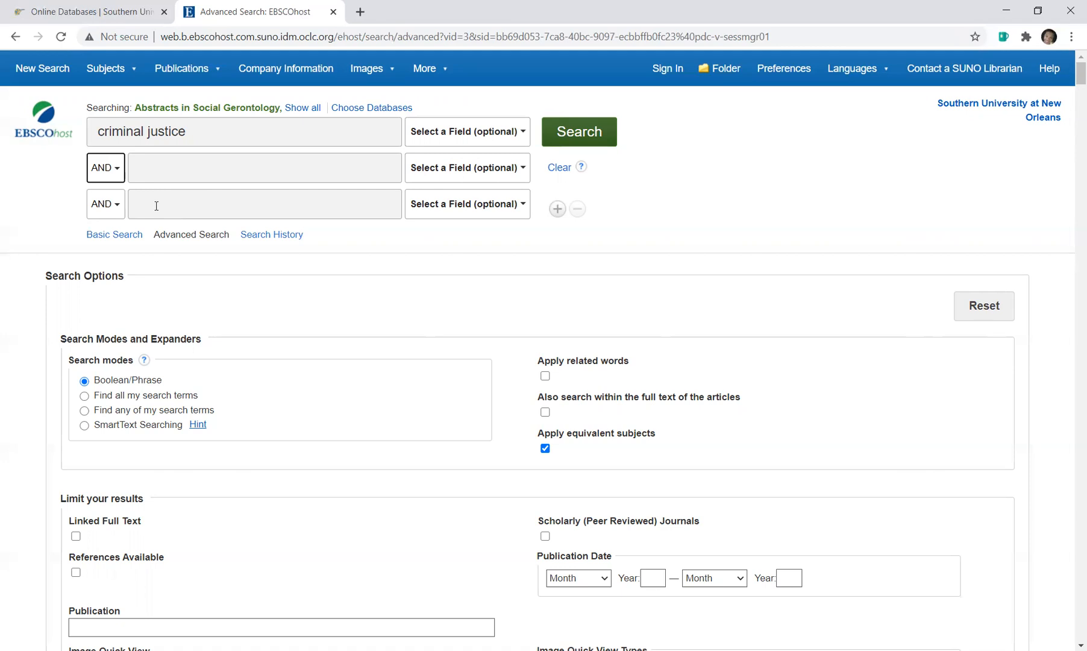
left_click(121, 169)
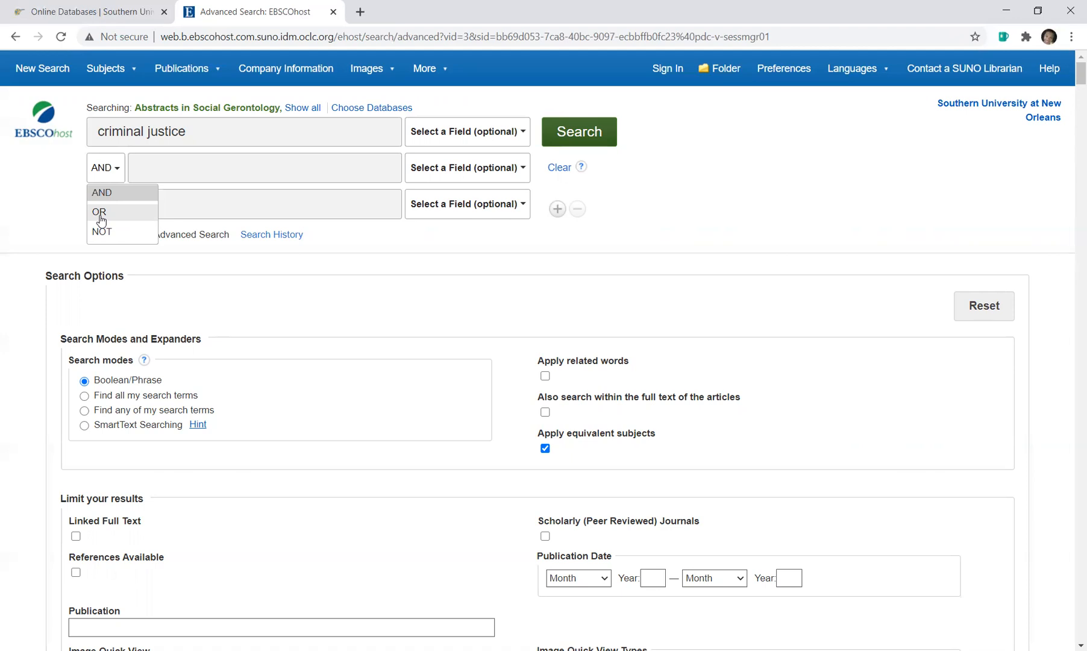
left_click(100, 212)
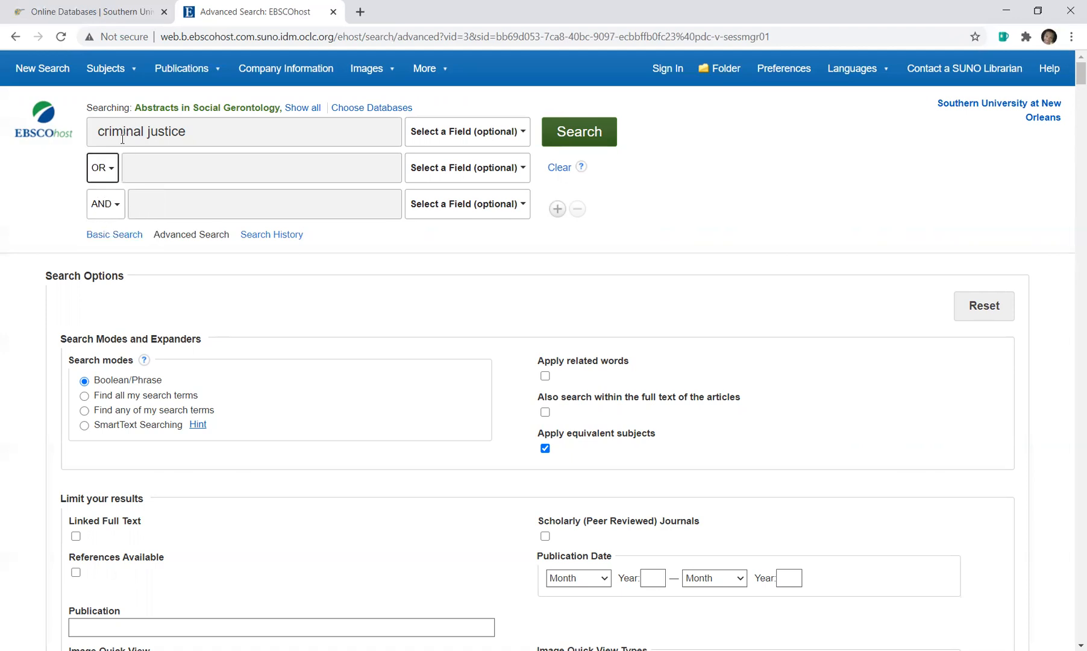
left_click(143, 163)
type("crime")
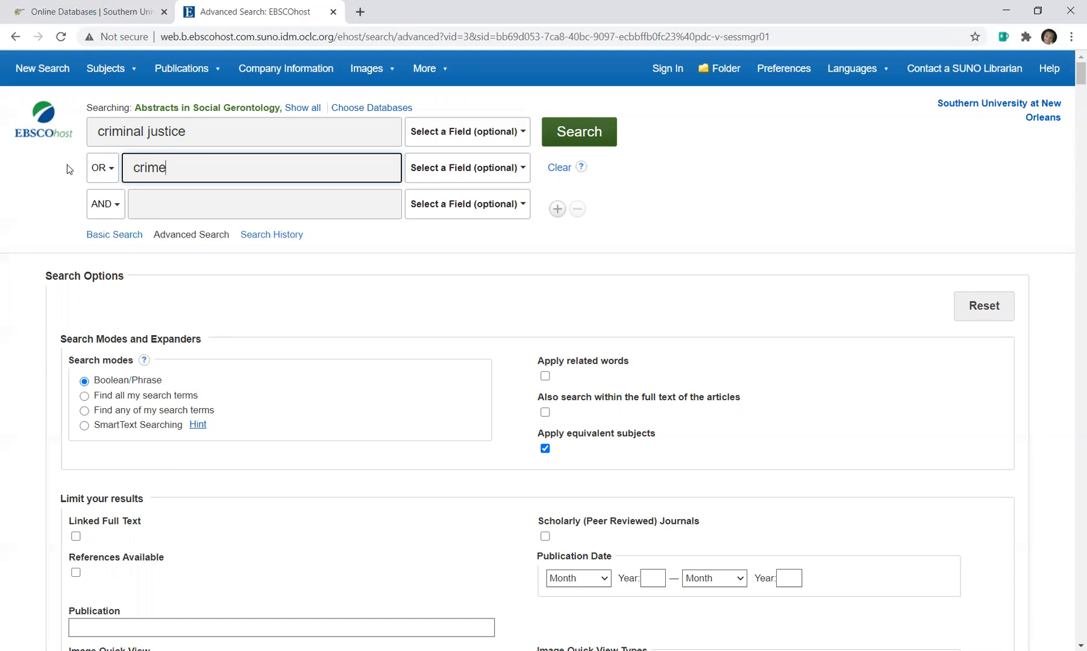
- Try the NOT operator on the "crime" row, and set it back to AND
left_click(105, 171)
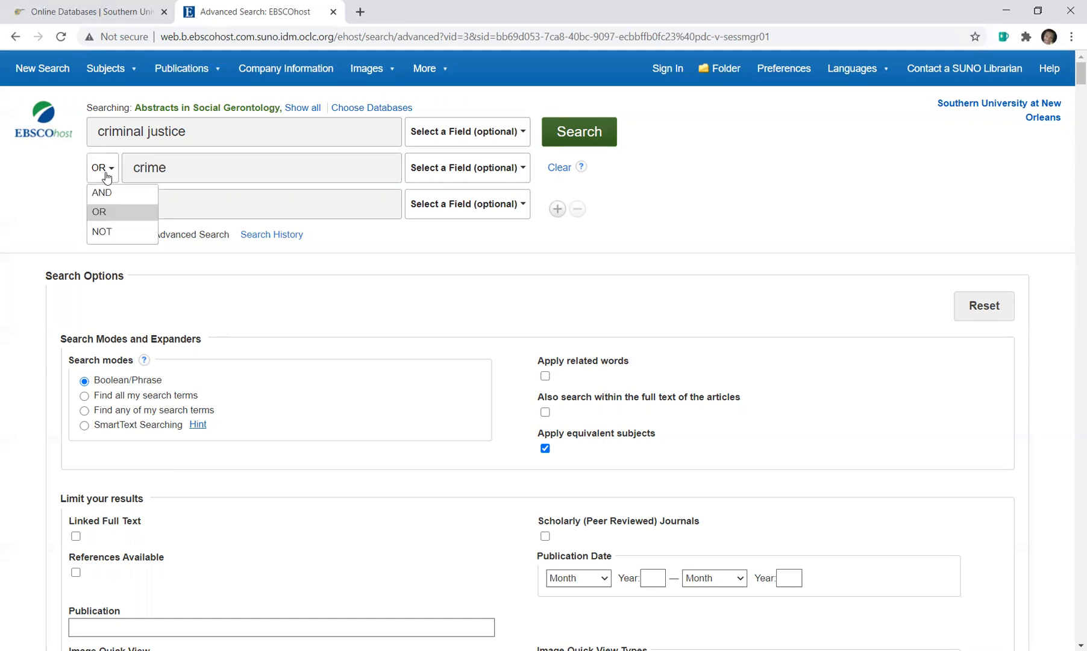
left_click(102, 232)
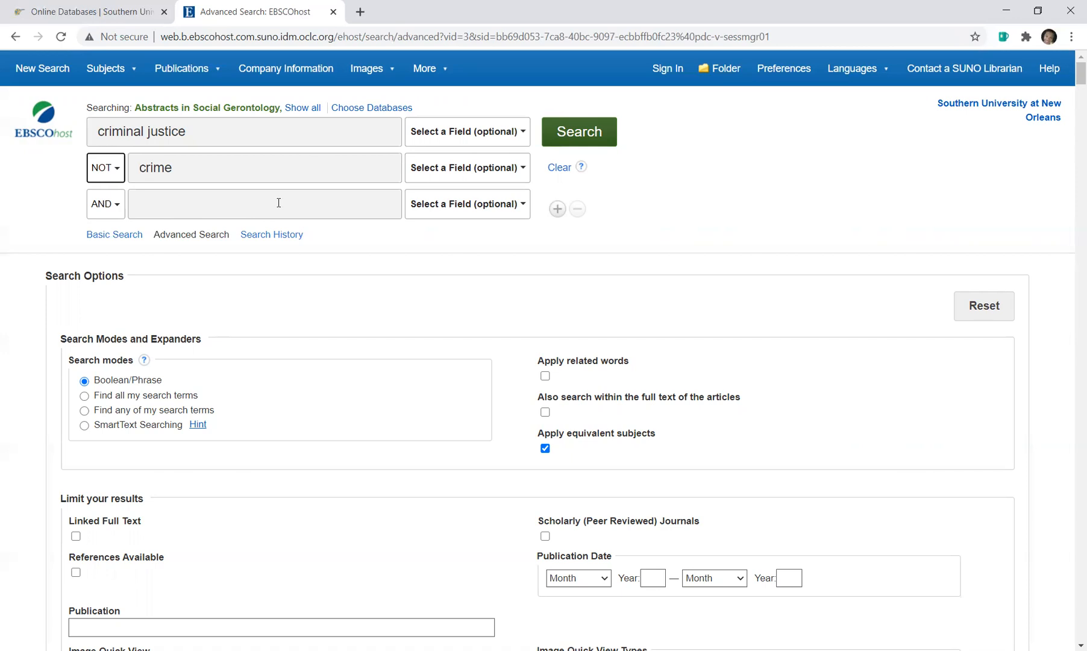
left_click(120, 174)
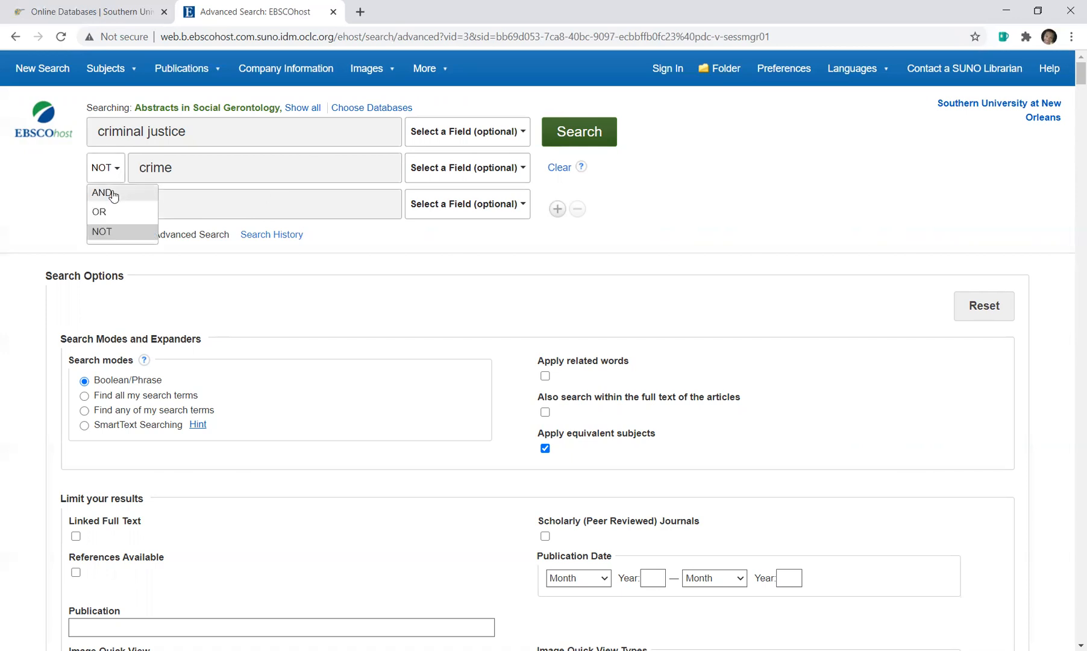
left_click(112, 191)
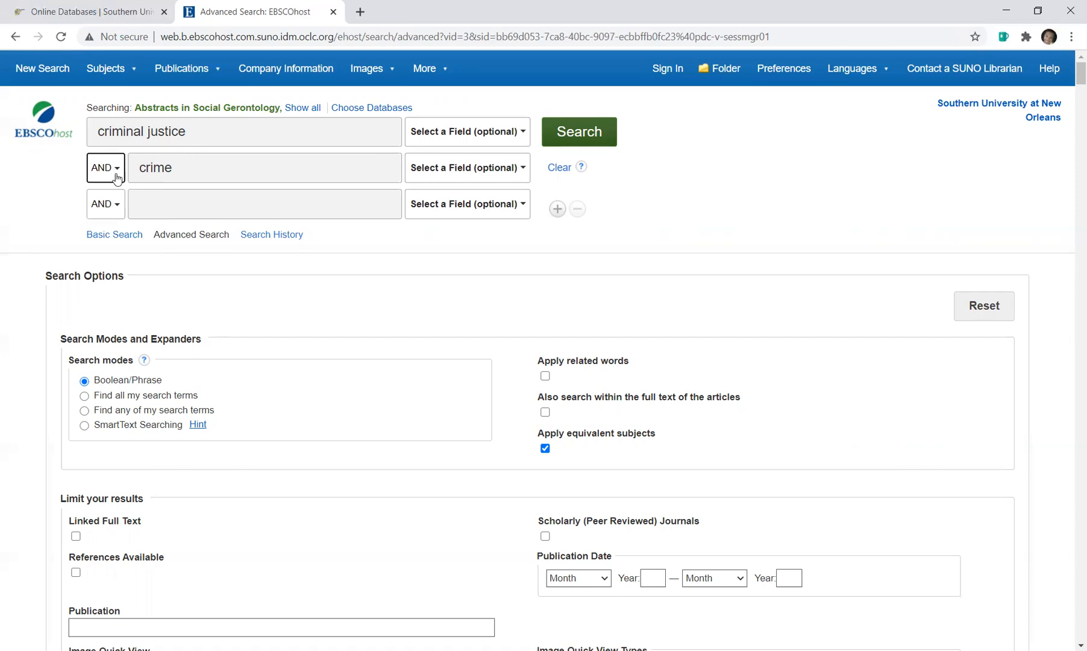
- Try limiting the "criminal justice" term to the TI Title field, review the field choices, and reset it to no specific field
left_click(522, 136)
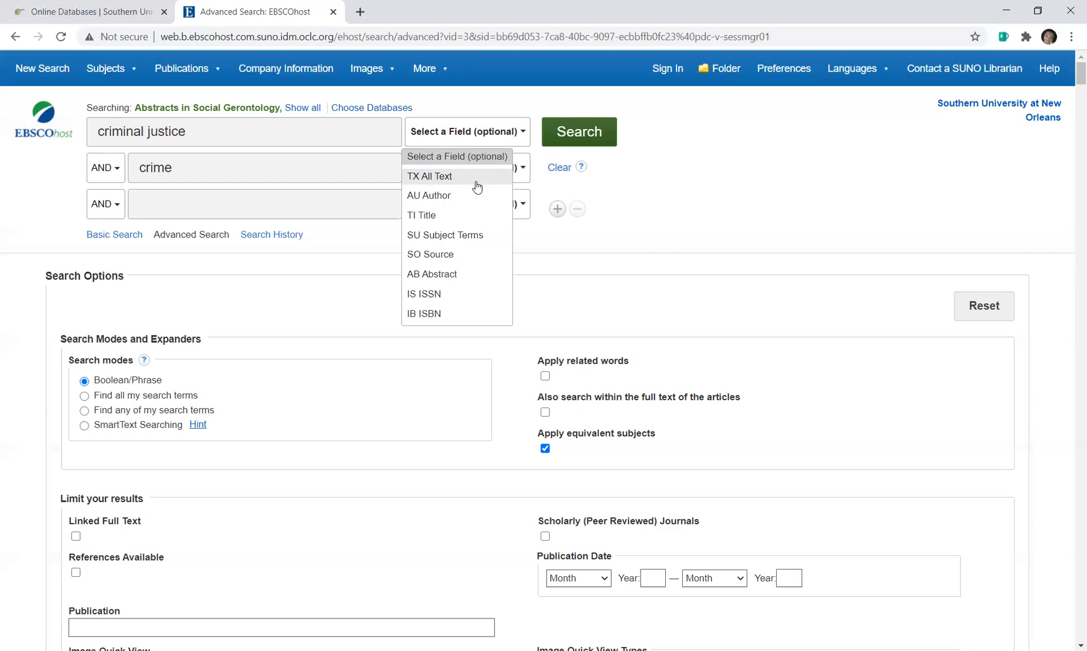
left_click(432, 216)
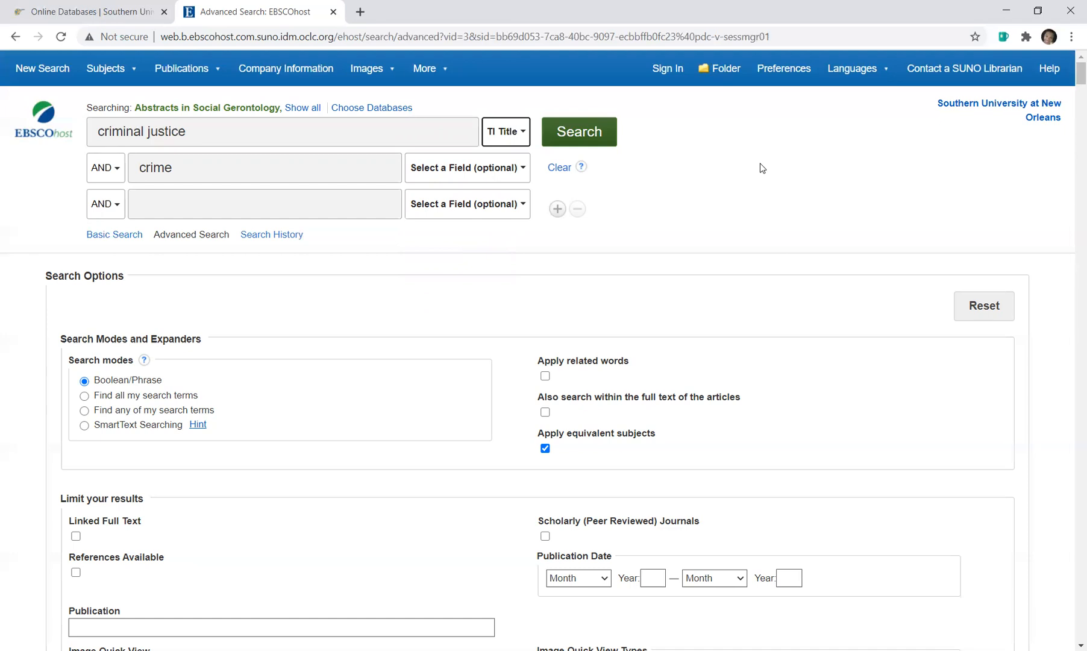
left_click(515, 133)
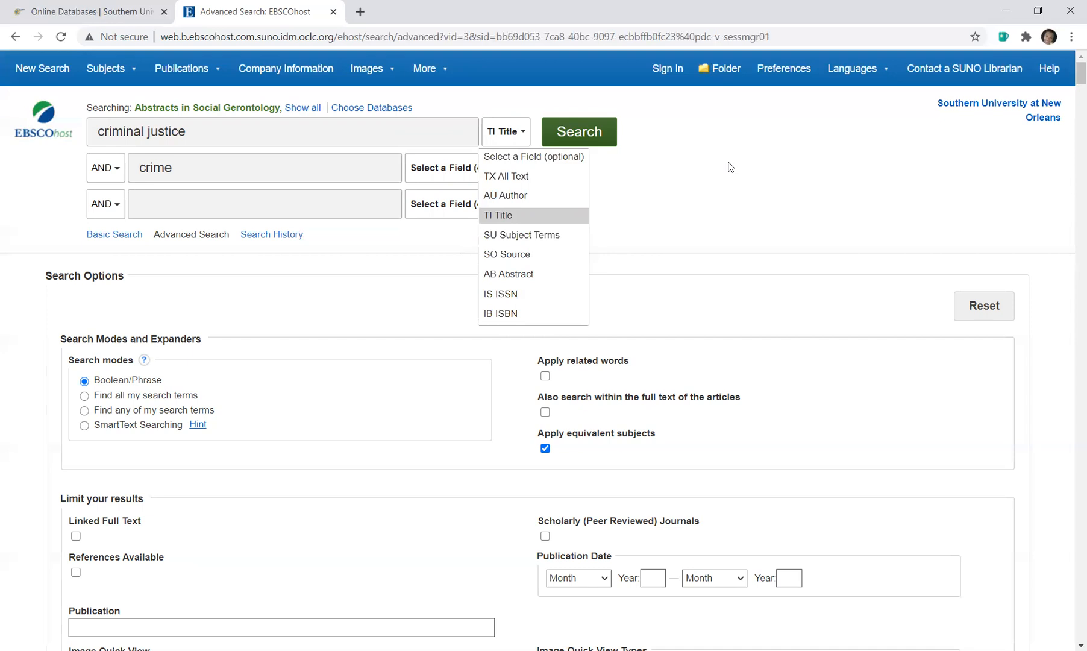
left_click(655, 183)
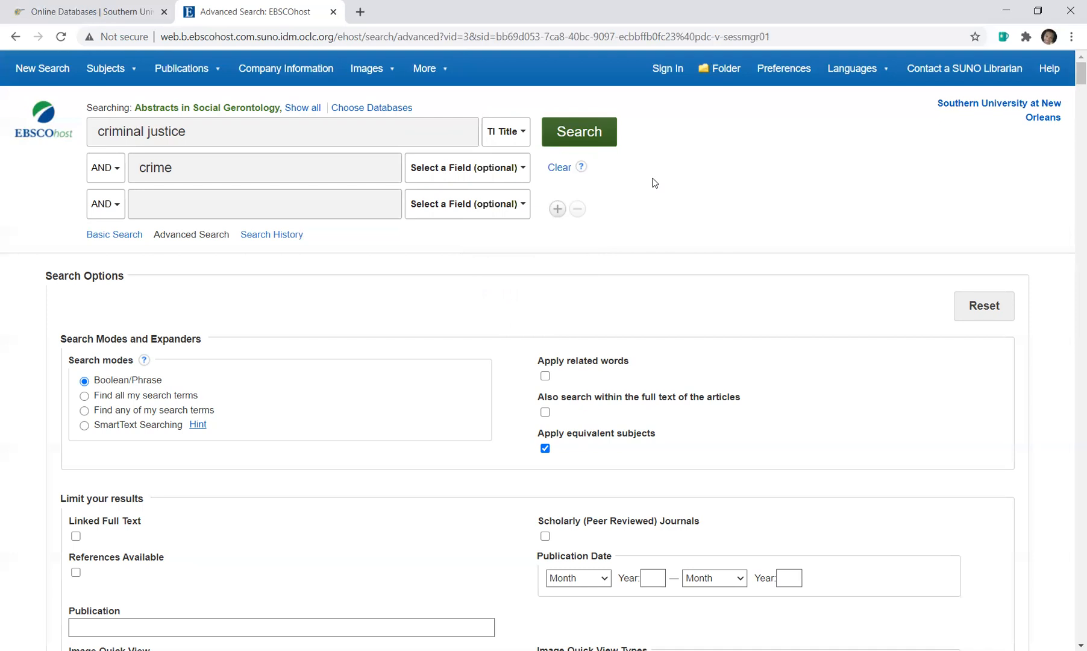
left_click(522, 133)
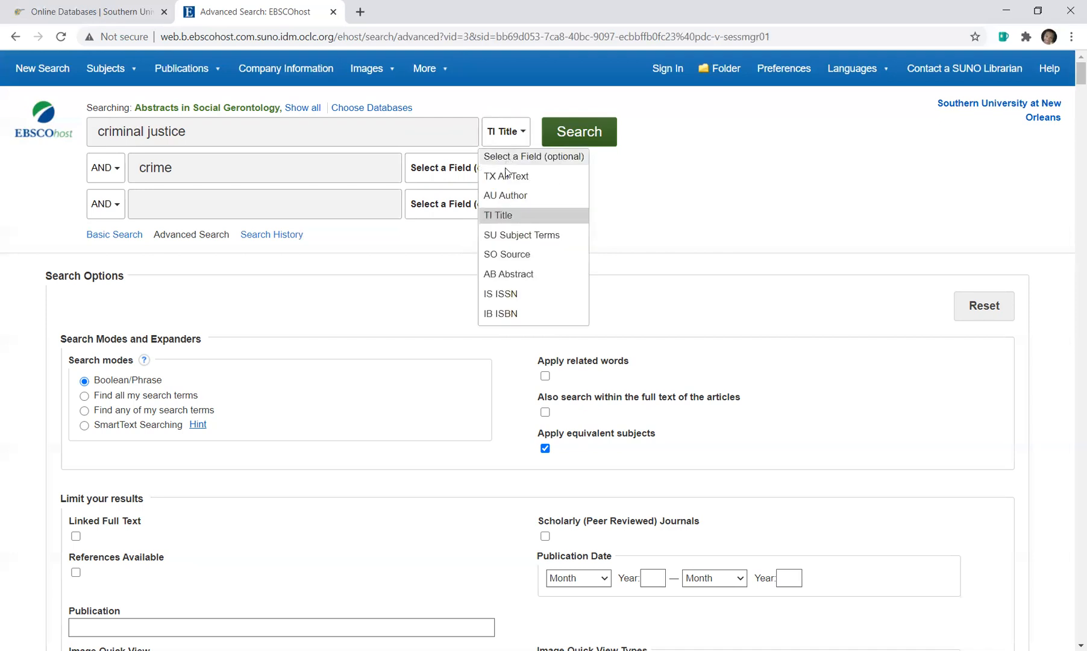
left_click(505, 158)
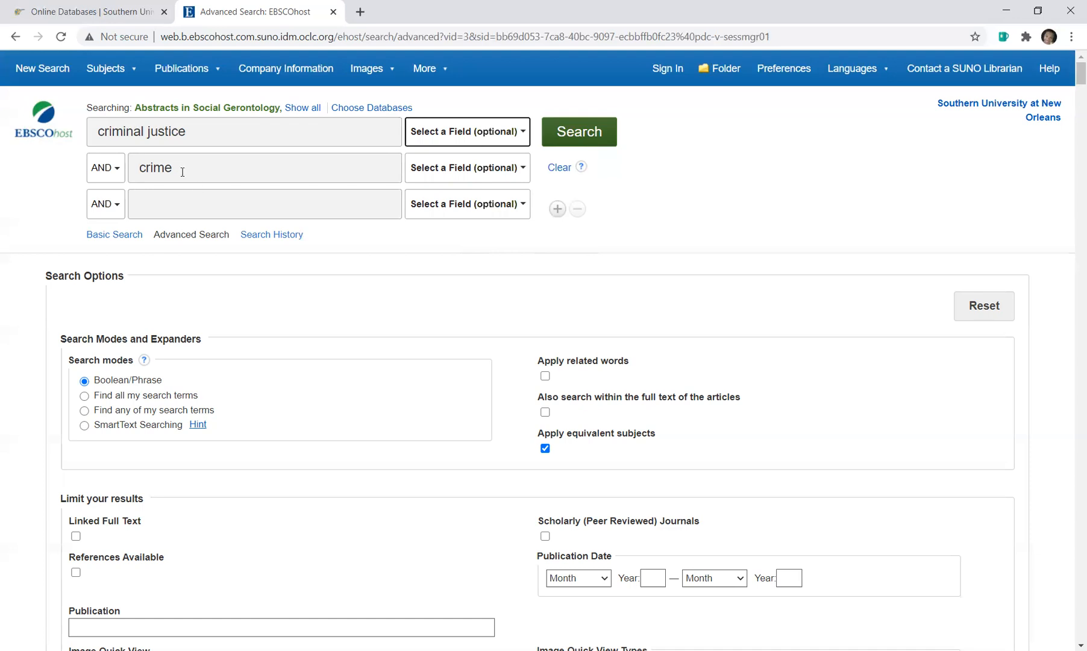
- Clear the second search term and replace the first one with "crime"
left_click_drag(181, 167, 136, 168)
key("BackSpace")
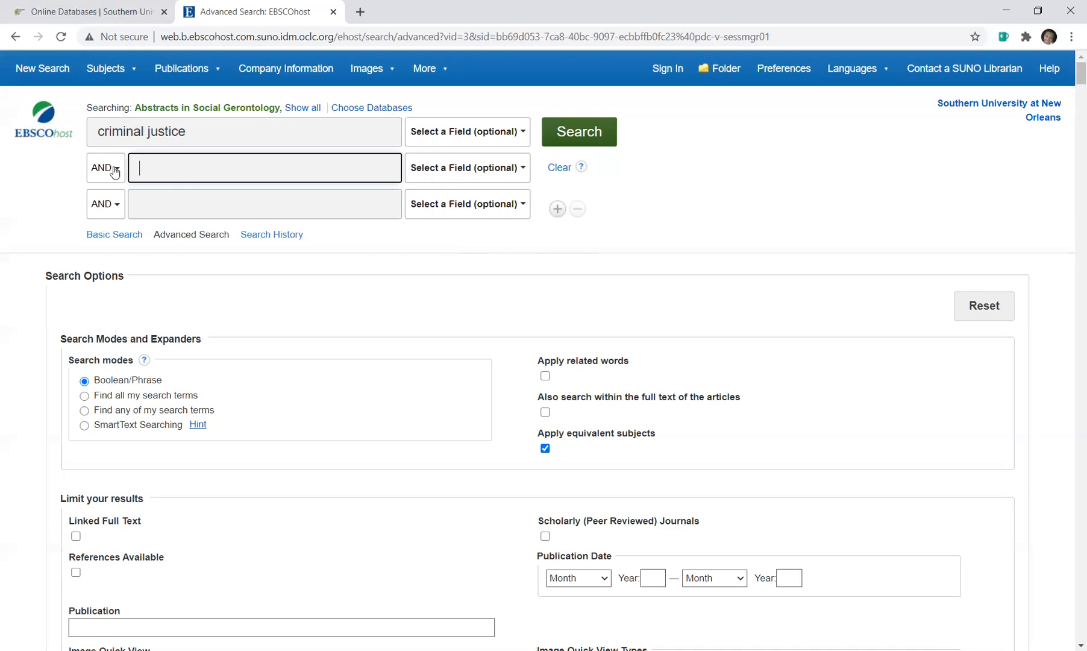
left_click_drag(207, 133, 68, 128)
key("BackSpace")
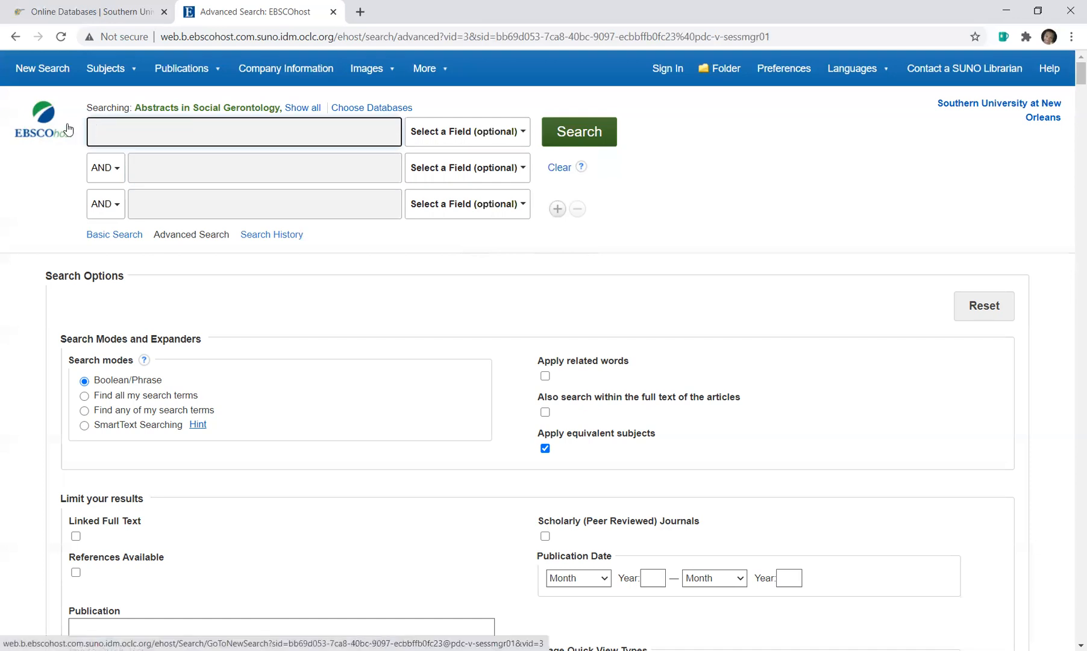
type("crime")
- Enter "rates" as the second search term and "minority" as the third, both joined with AND
left_click(171, 168)
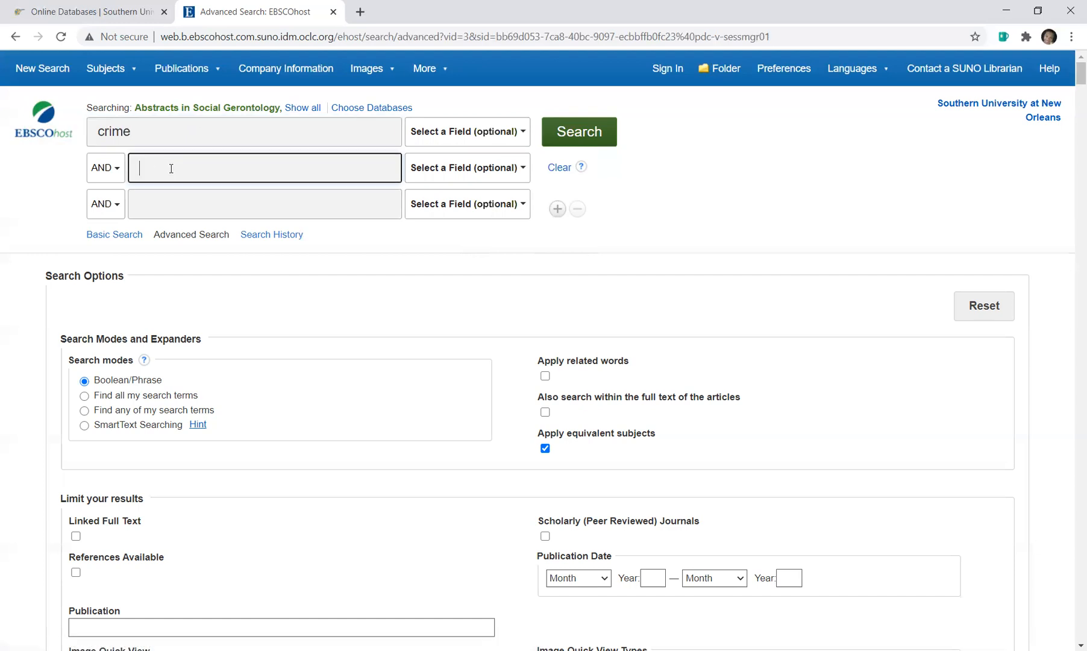
type("rates")
left_click(164, 203)
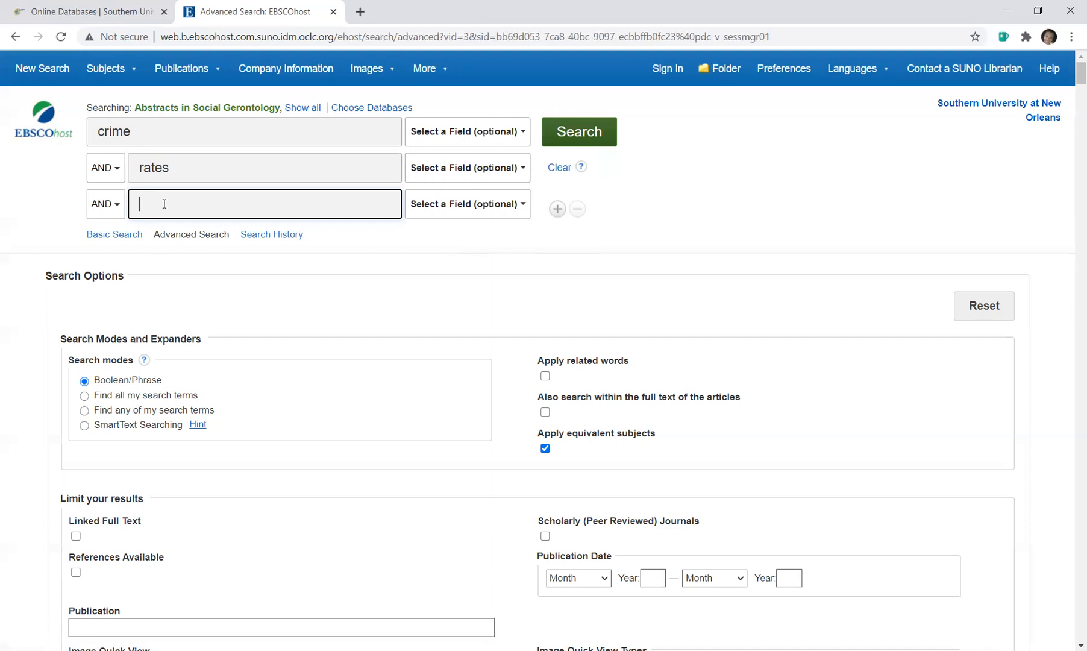
type("mino")
type("ryty")
key("BackSpace")
key("BackSpace")
key("BackSpace")
type("ity")
- Change the third search term to "minorities" and run the three-row advanced search
left_click(557, 208)
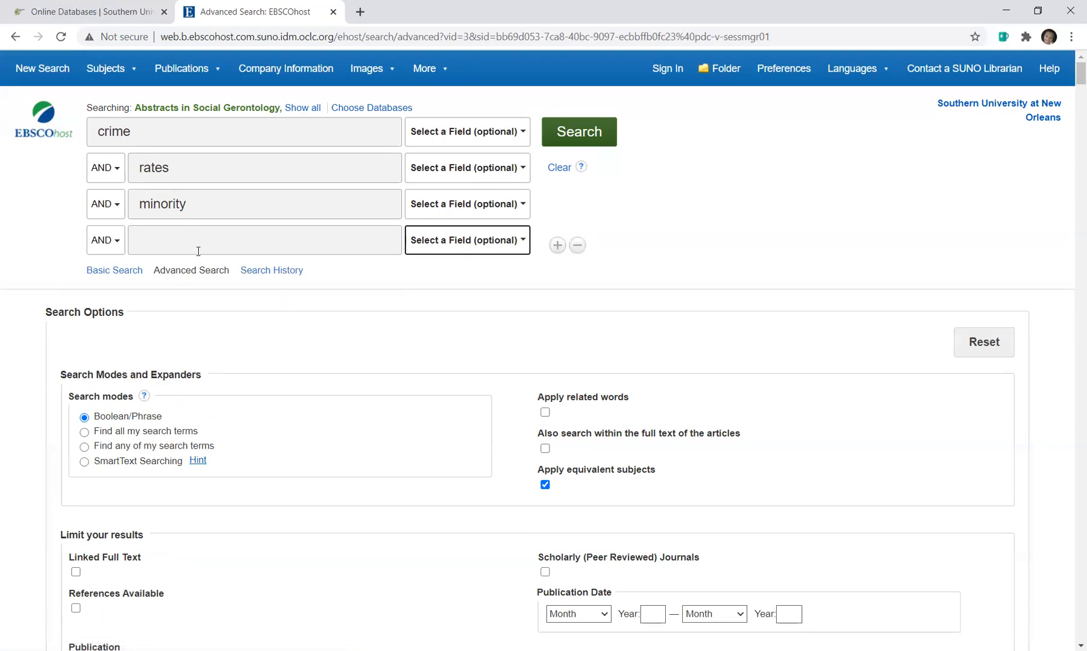
left_click(201, 208)
key("BackSpace")
key("BackSpace")
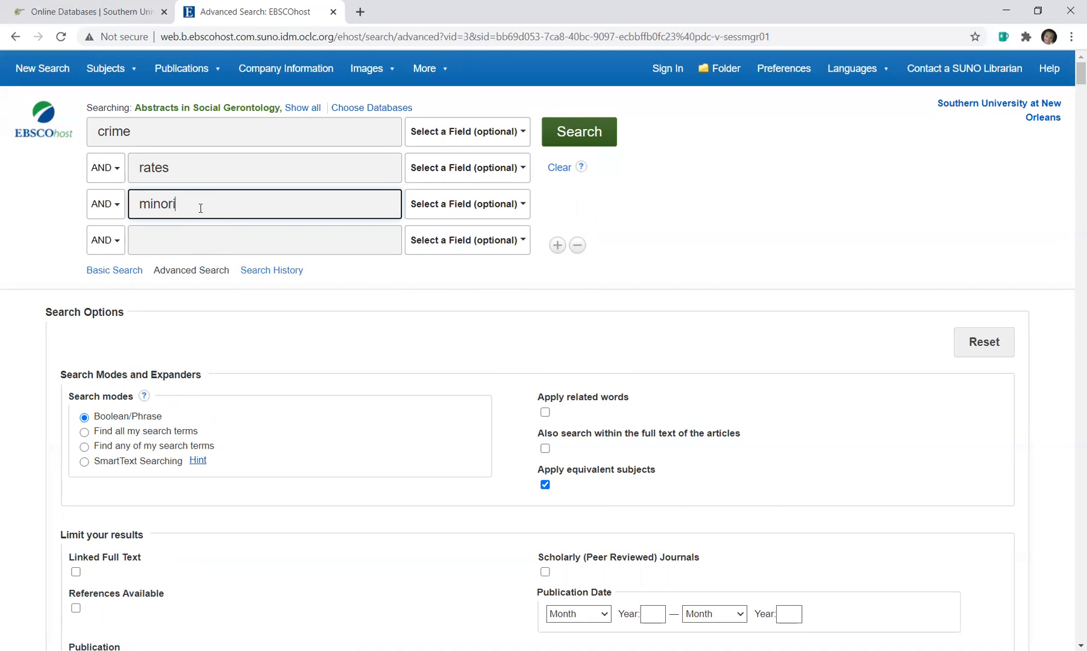
type("ties")
left_click(577, 245)
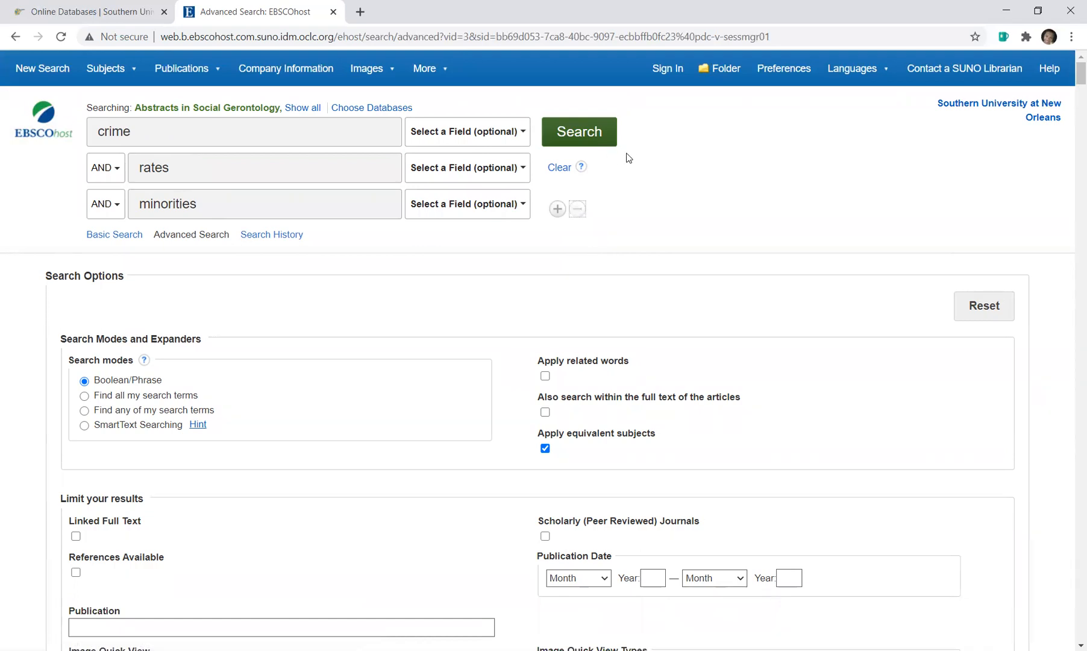
left_click(578, 139)
left_click(582, 128)
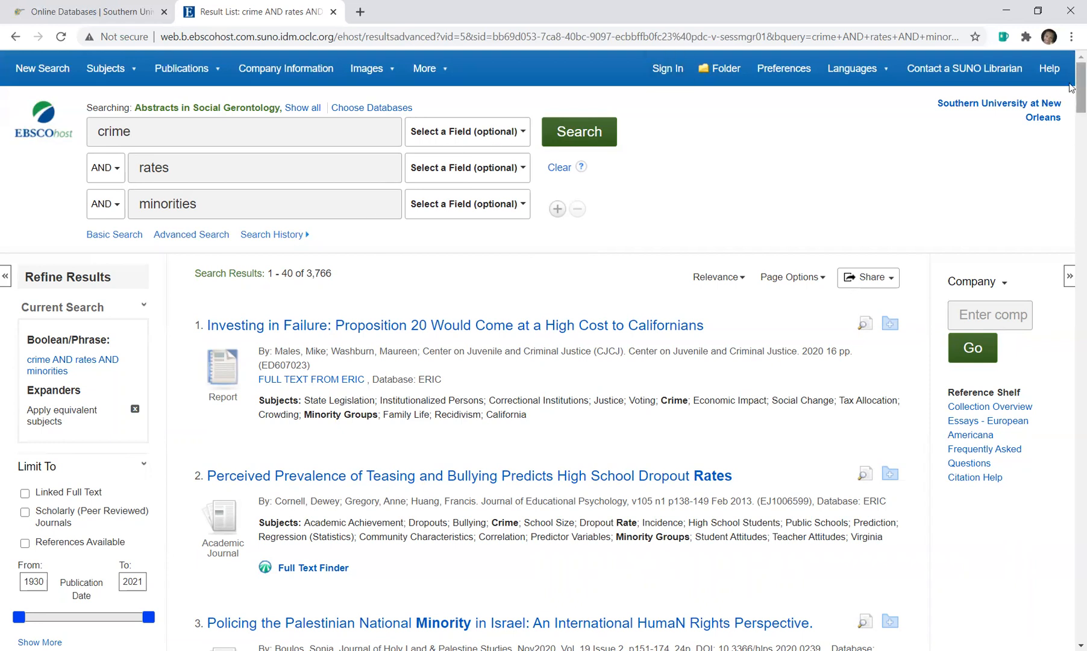
- Examine the advanced search results, the search field options and the refinement filters beside the result list
scroll(1071, 88, "down", 1)
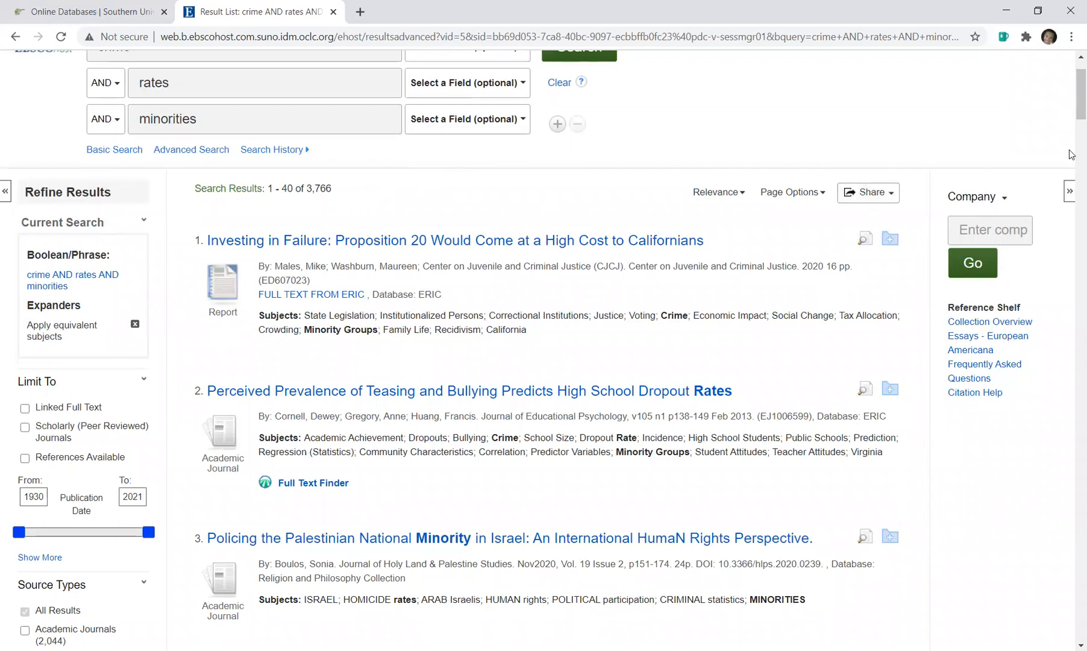
scroll(1071, 109, "up", 1)
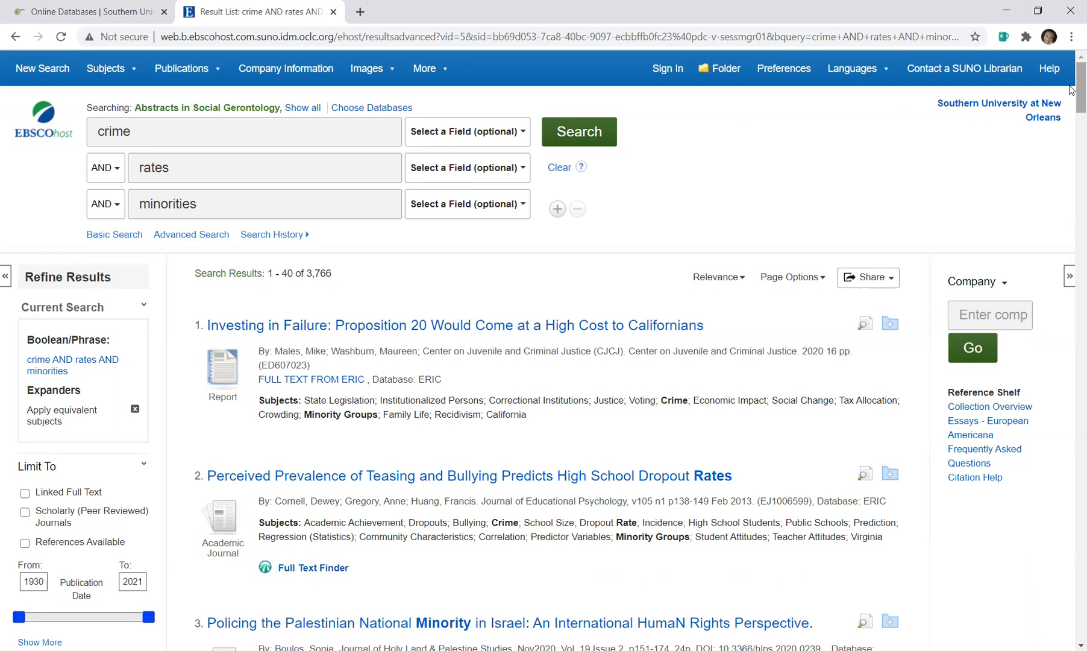
left_click(494, 132)
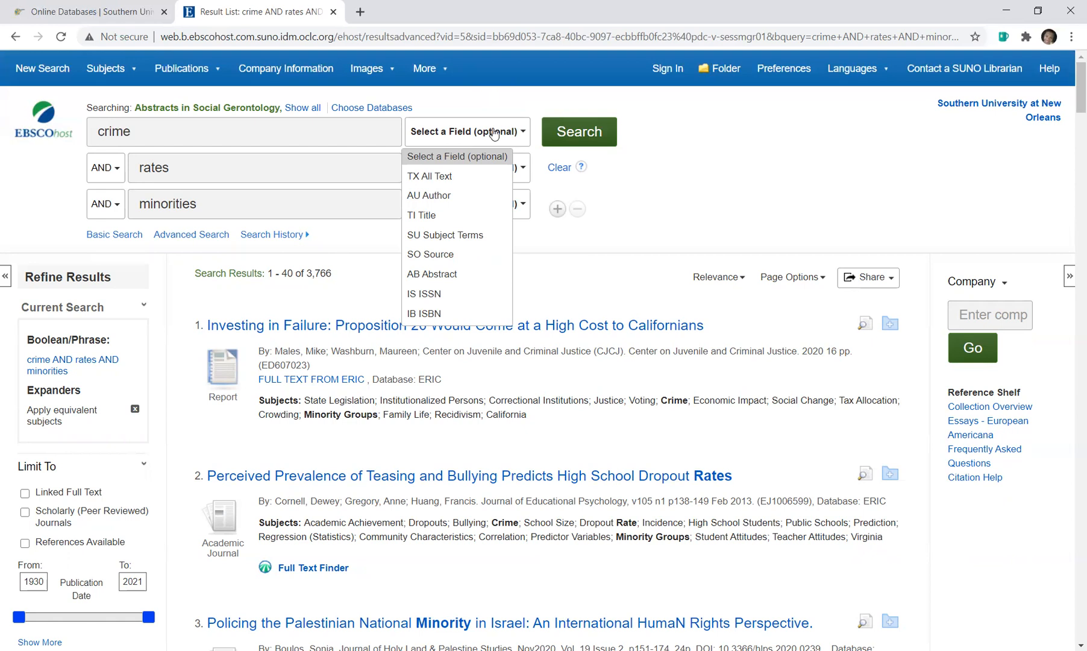
left_click(794, 206)
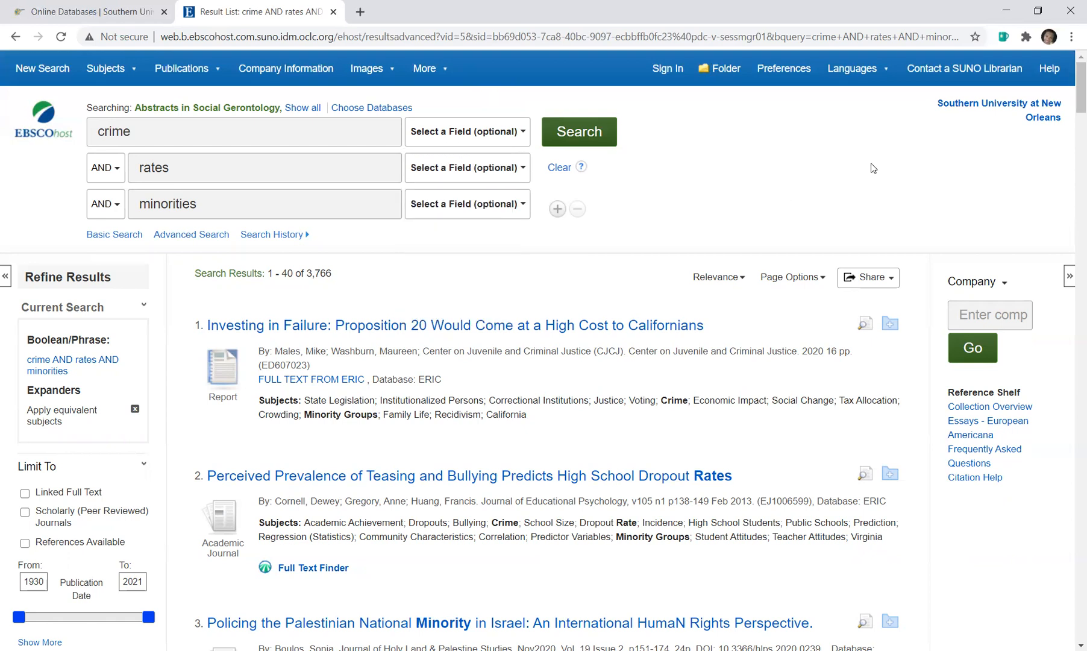
mouse_move(1080, 95)
left_mouse_down()
mouse_move(1070, 109)
mouse_move(1069, 90)
left_mouse_up()
scroll(1070, 97, "down", 1)
scroll(1070, 99, "up", 1)
scroll(1071, 99, "down", 3)
scroll(1070, 99, "down", 3)
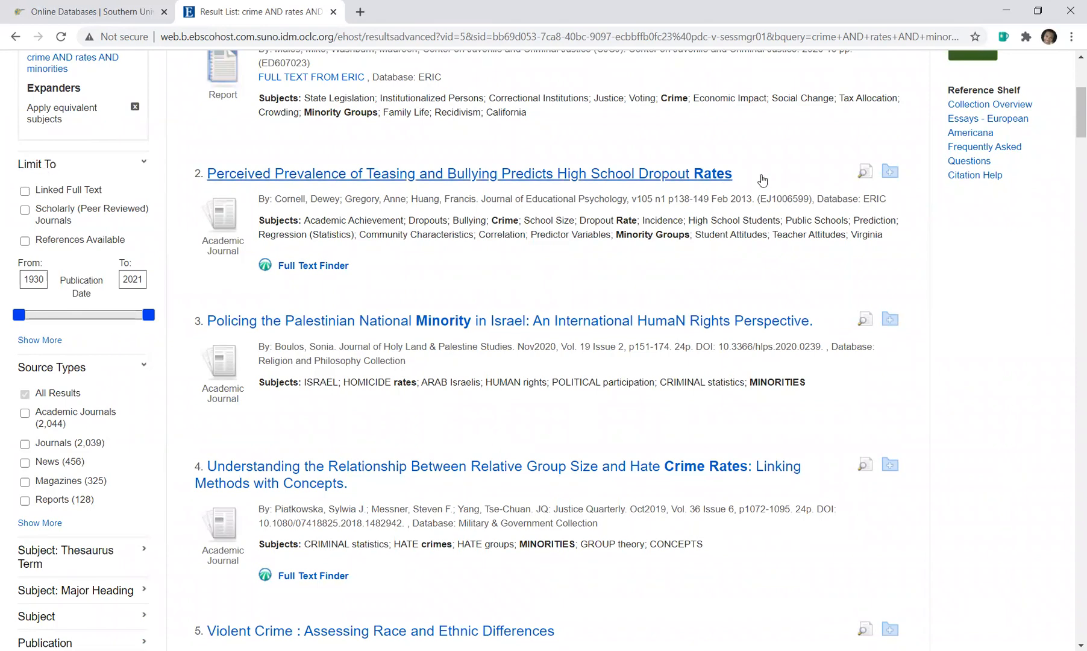
- Limit the results for crime, rates and minorities to linked full text
mouse_move(1071, 124)
left_mouse_down()
mouse_move(1071, 194)
mouse_move(1070, 108)
left_mouse_up()
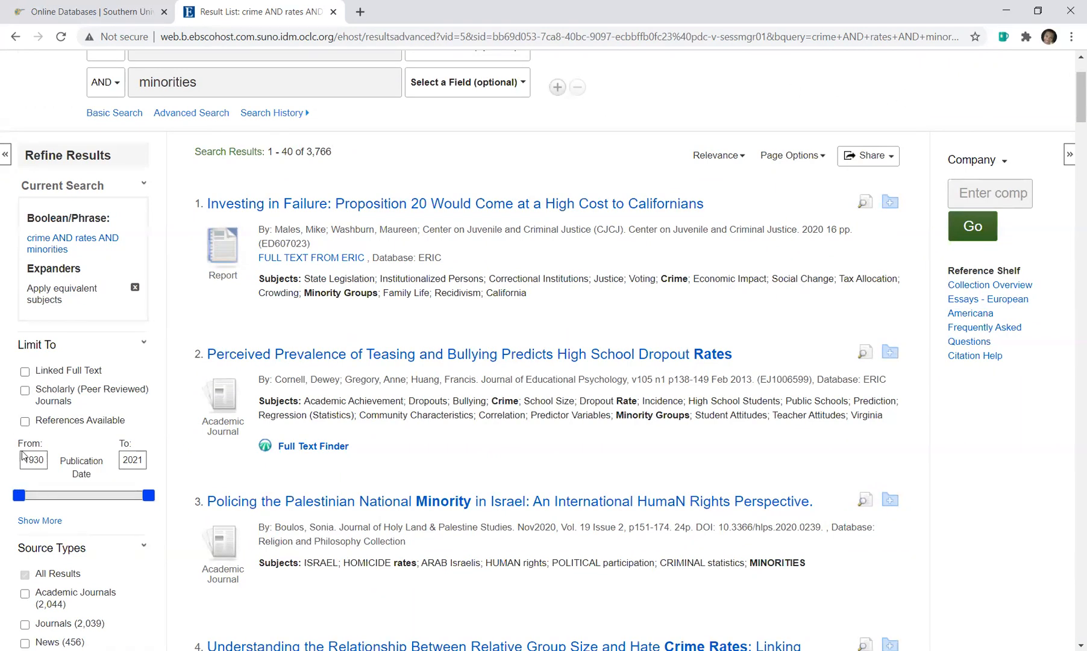
scroll(140, 249, "down", 3)
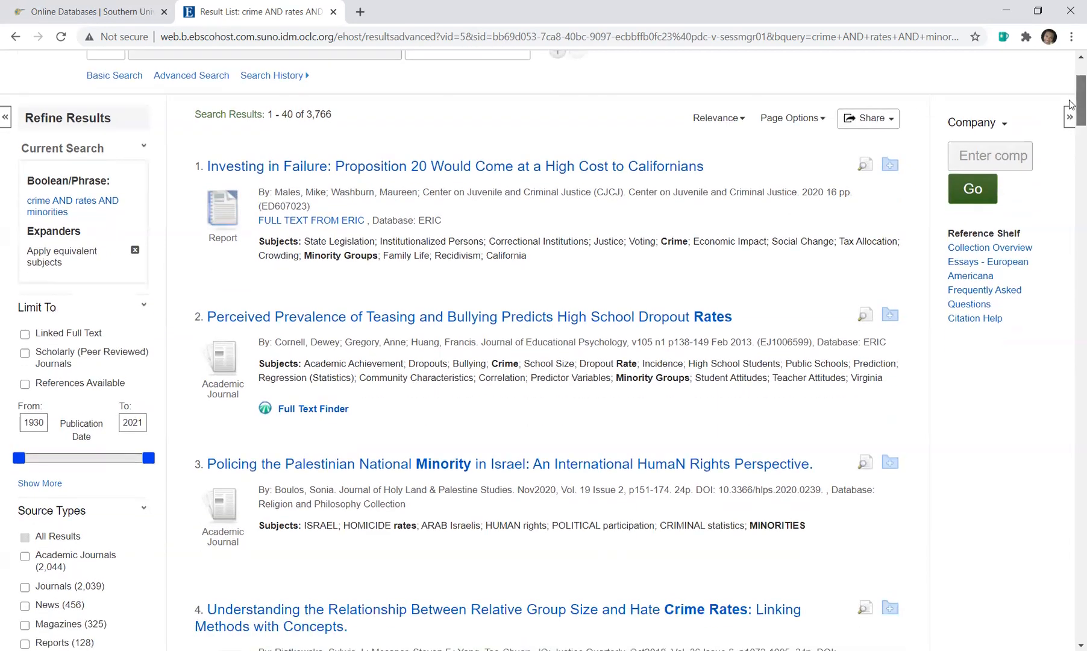
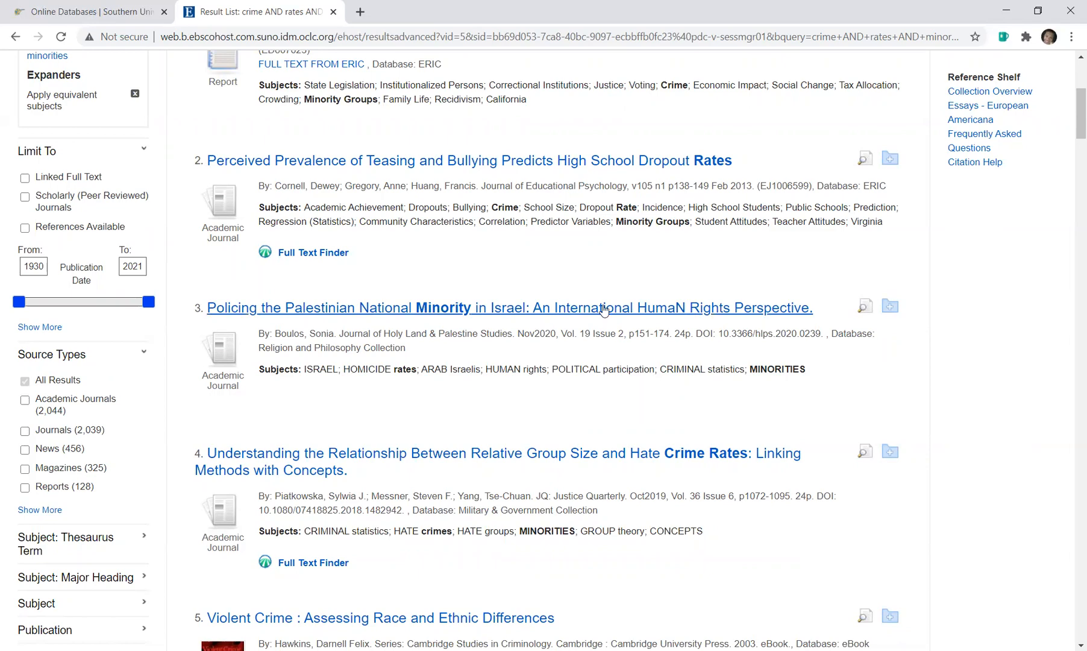
mouse_move(1078, 103)
left_mouse_down()
mouse_move(1069, 160)
mouse_move(1069, 106)
left_mouse_up()
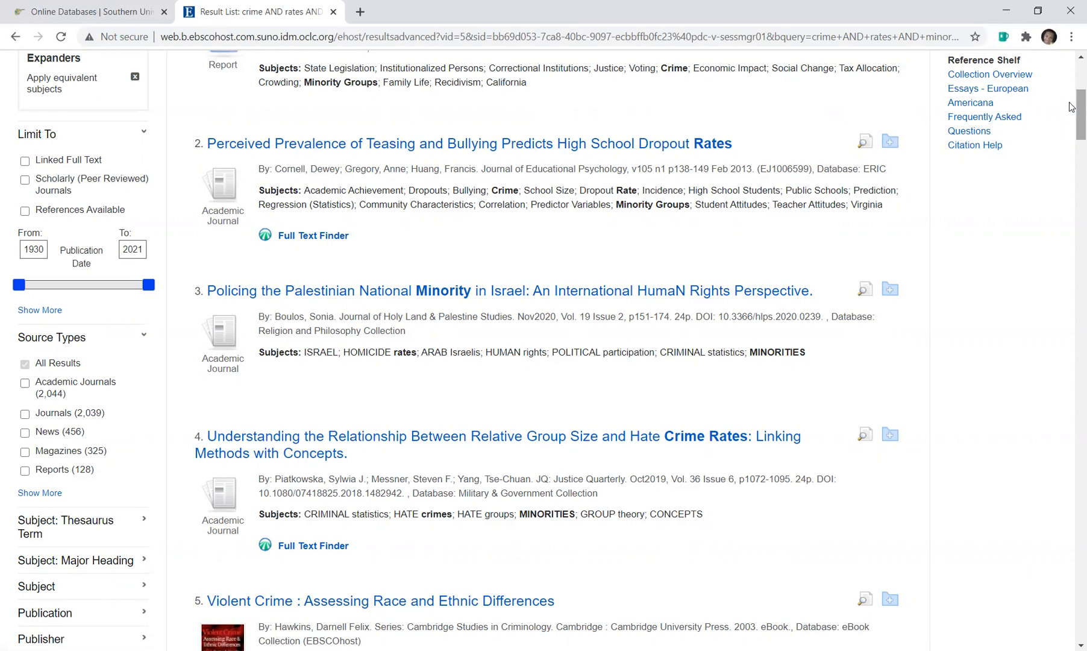
scroll(1071, 103, "up", 3)
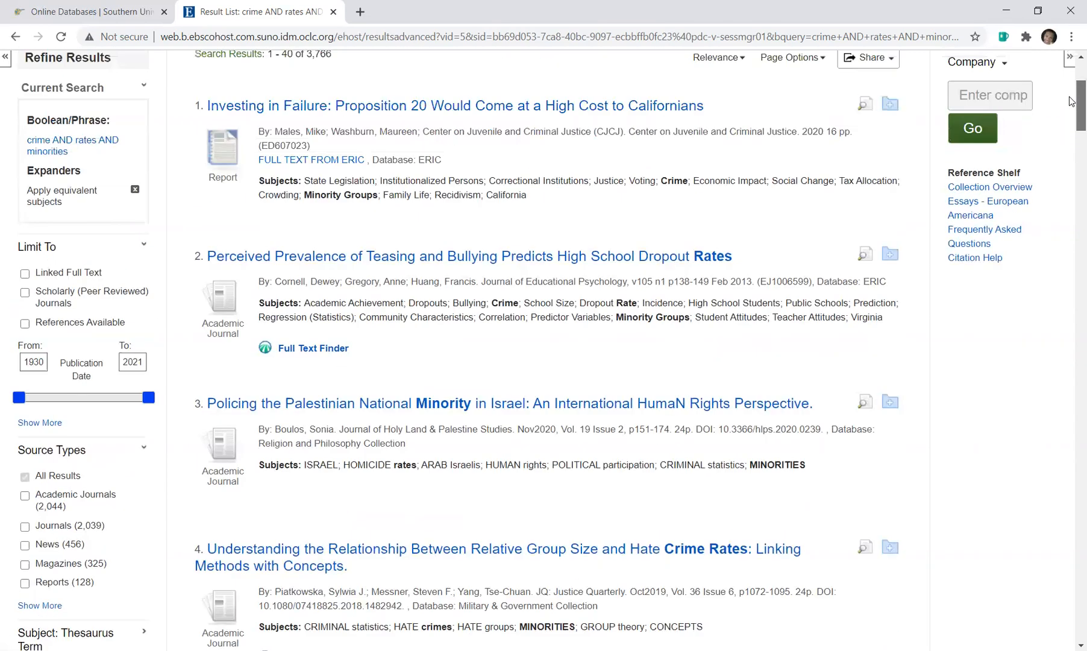
scroll(1071, 94, "up", 1)
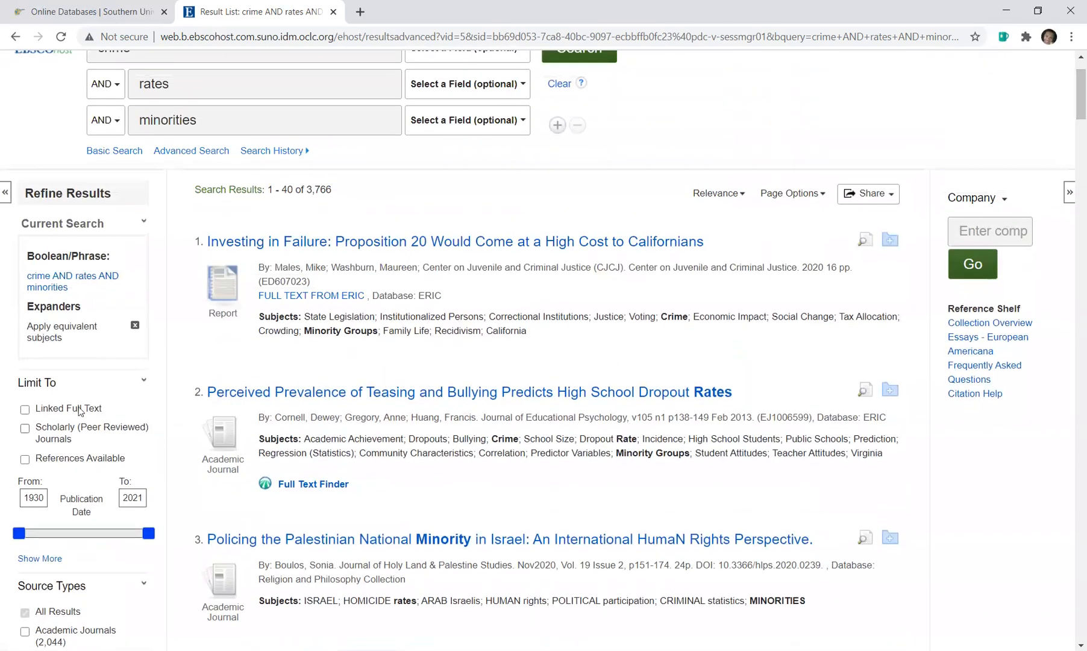
left_click(24, 410)
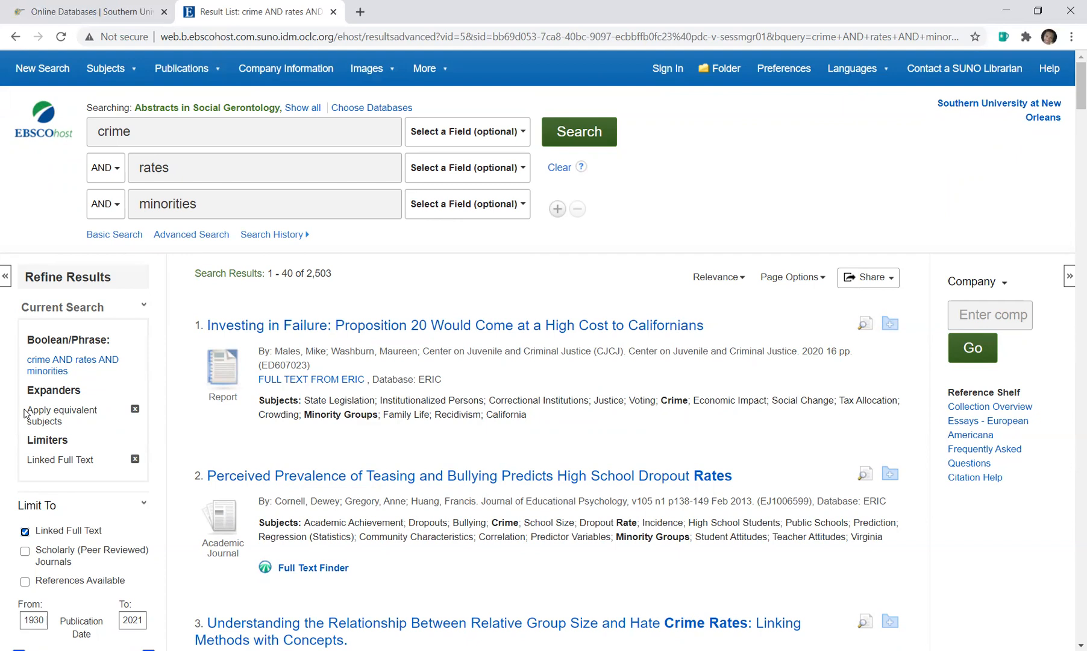
- Restrict the full-text results further to scholarly (peer reviewed) journals
left_click_drag(24, 414, 16, 420)
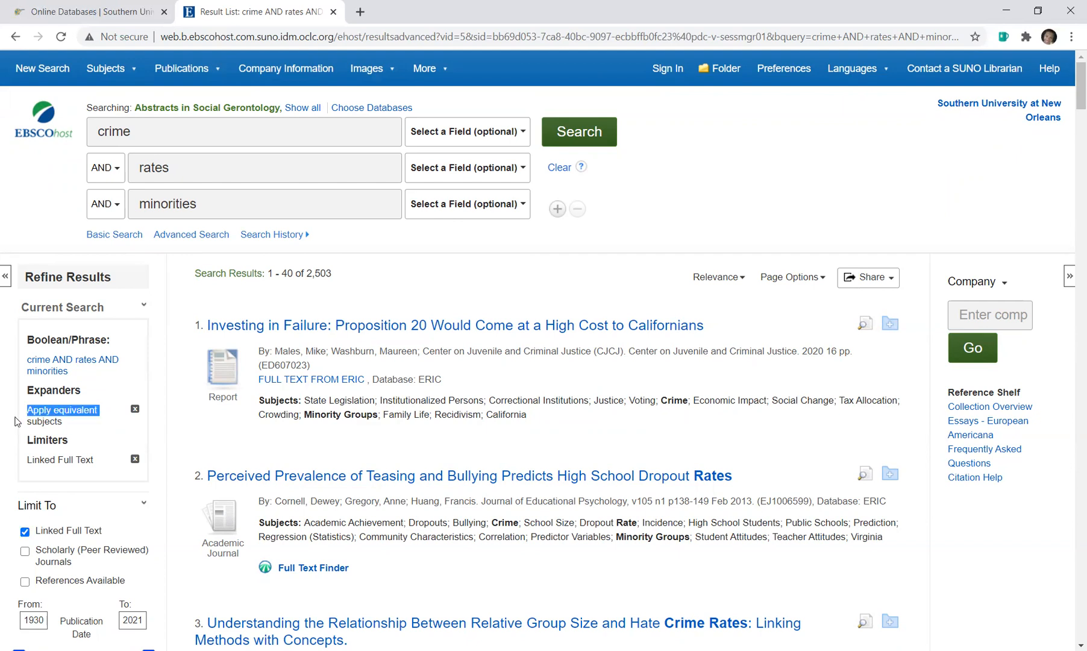
left_click(895, 179)
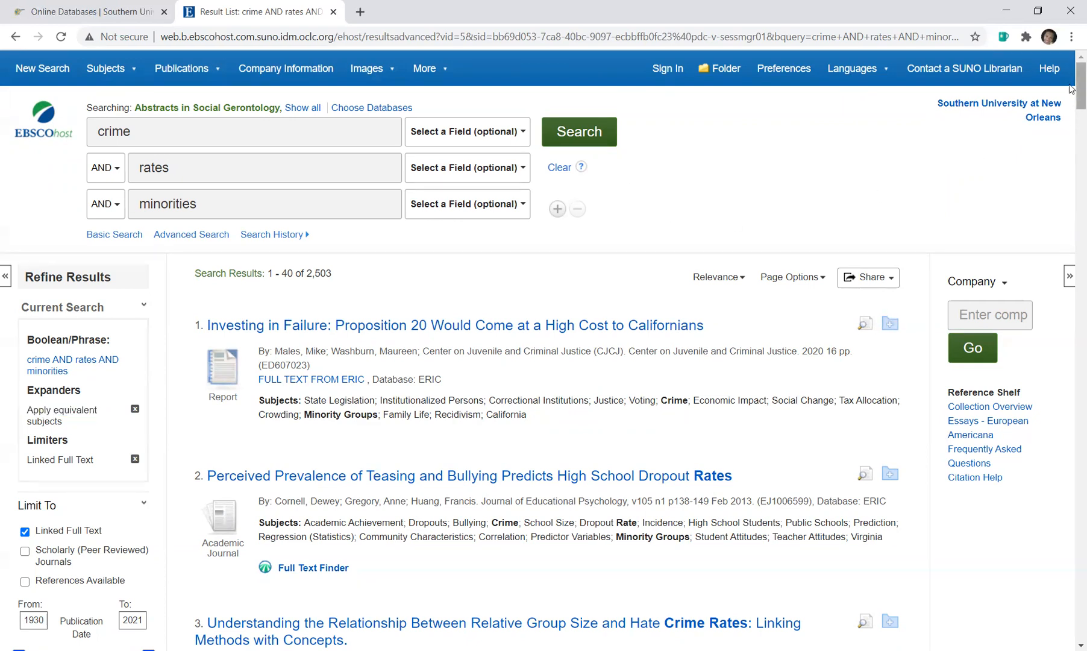
scroll(1071, 91, "down", 3)
scroll(1071, 103, "down", 5)
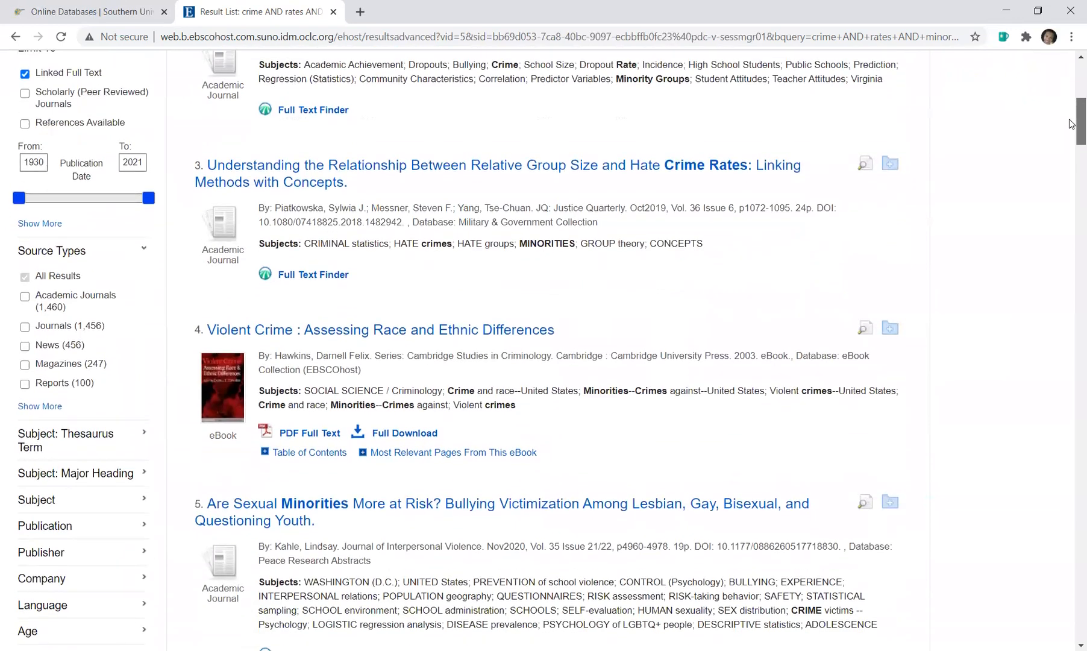
scroll(1071, 123, "up", 1)
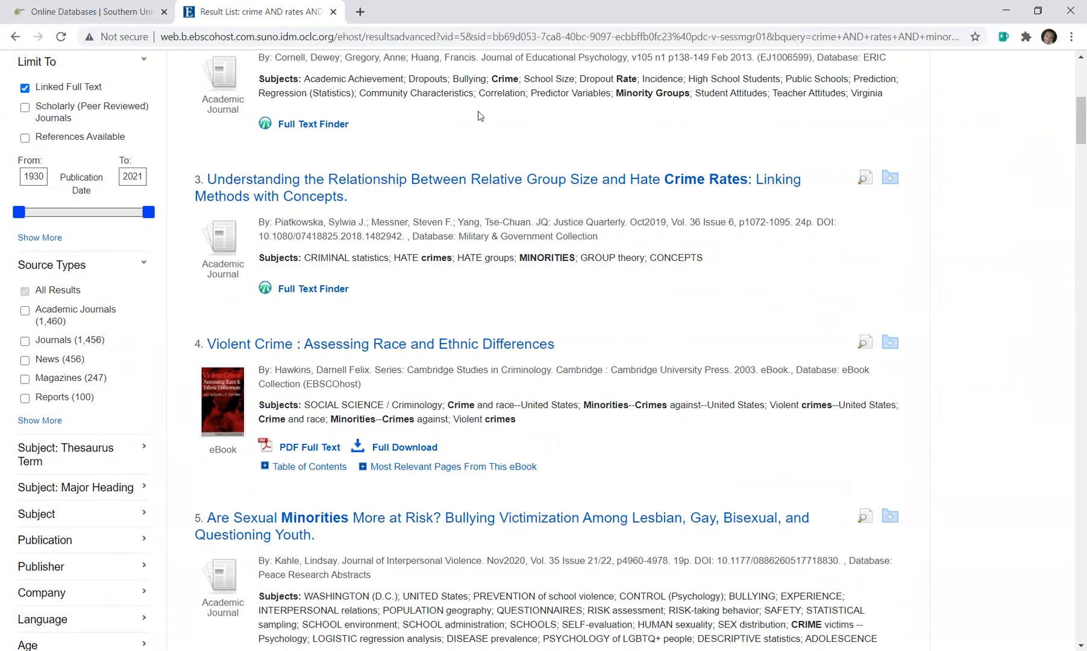
scroll(1071, 140, "up", 6)
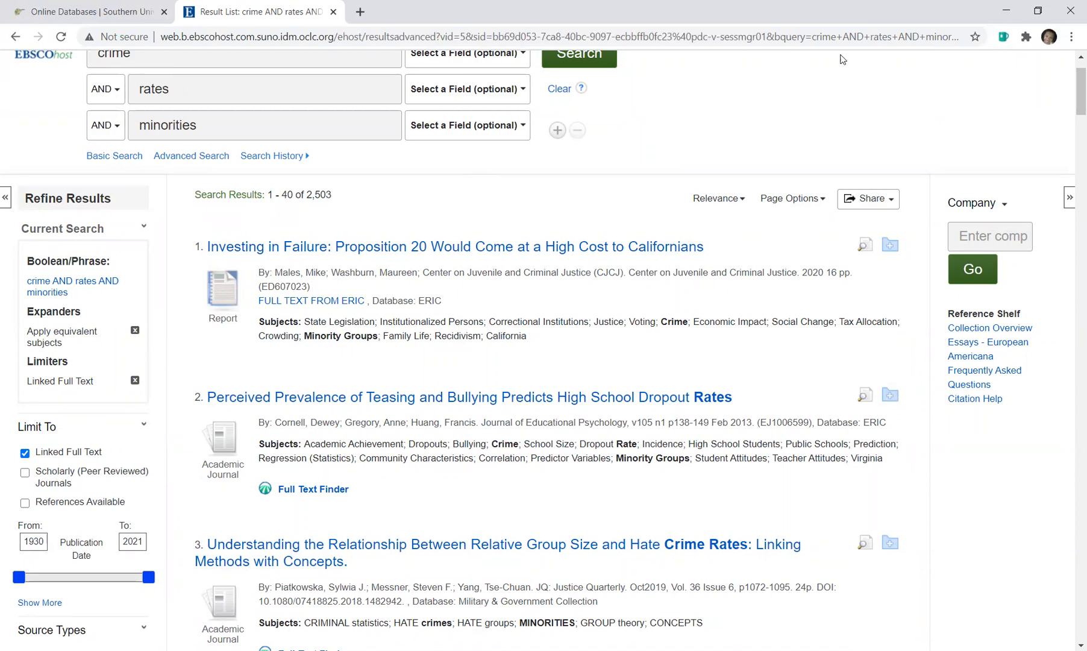
scroll(1071, 116, "down", 3)
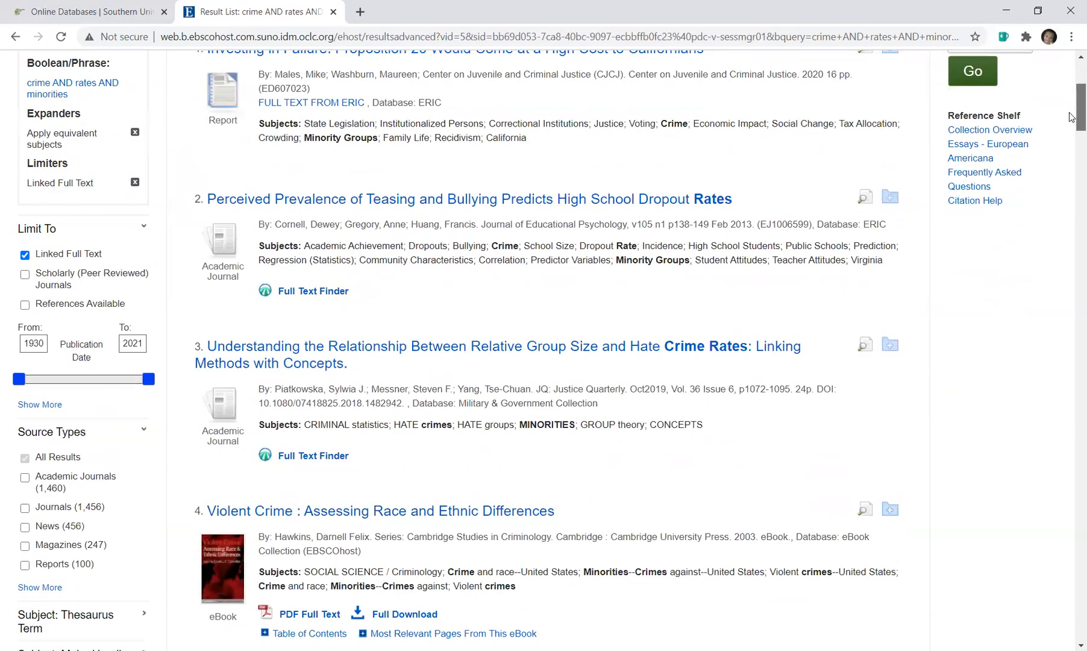
scroll(1071, 117, "up", 2)
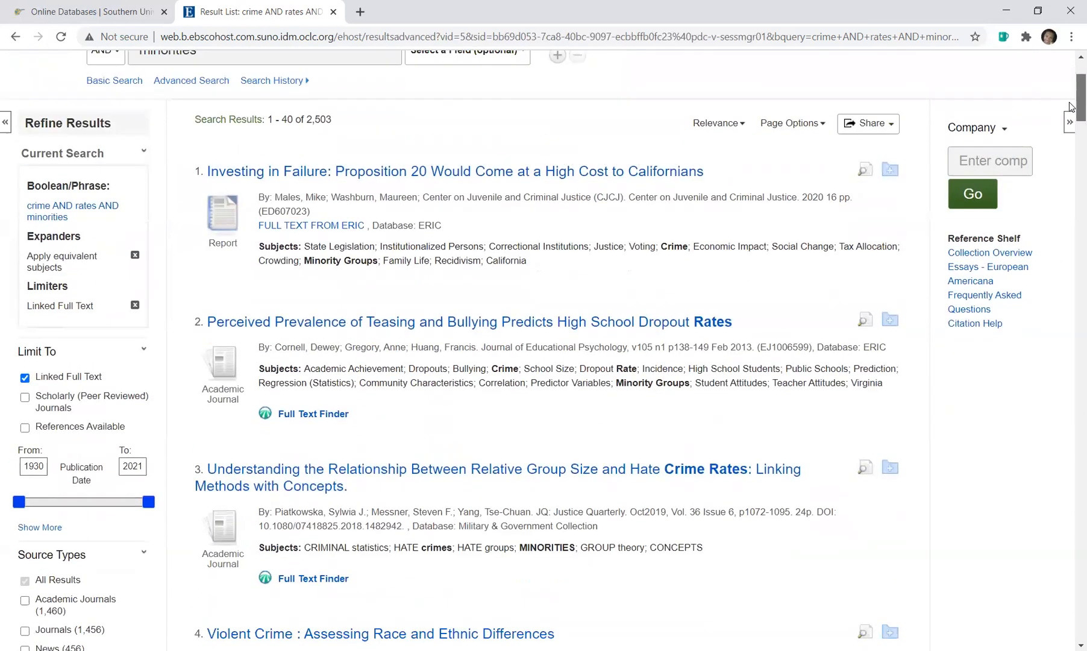
left_click(25, 398)
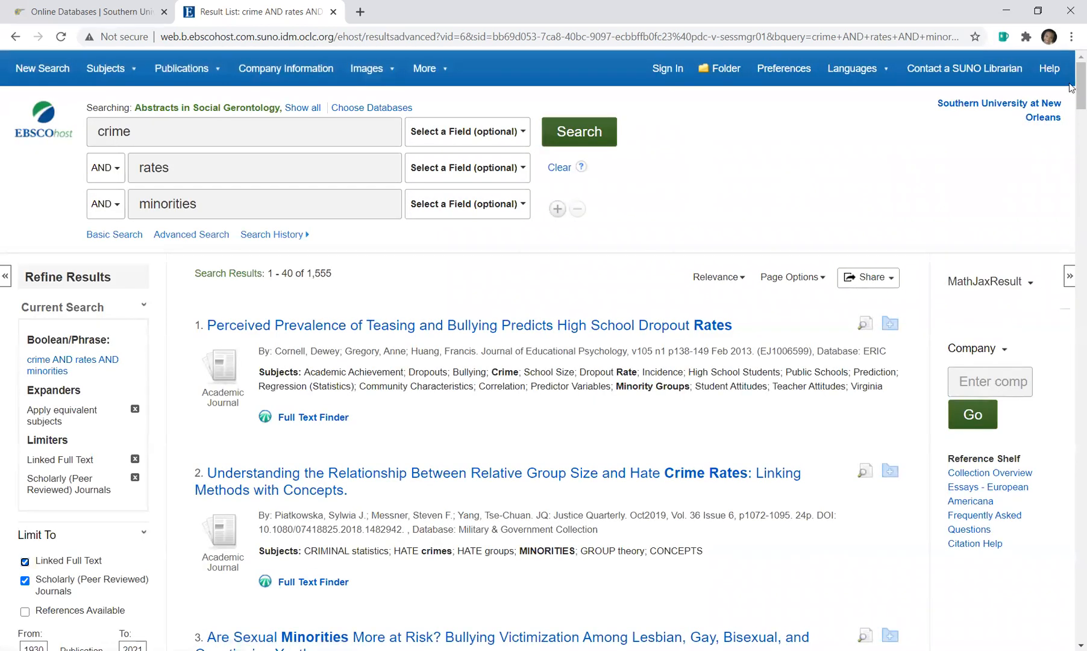
- Narrow the publication date range of the results to 2015 through 2021
scroll(405, 109, "down", 2)
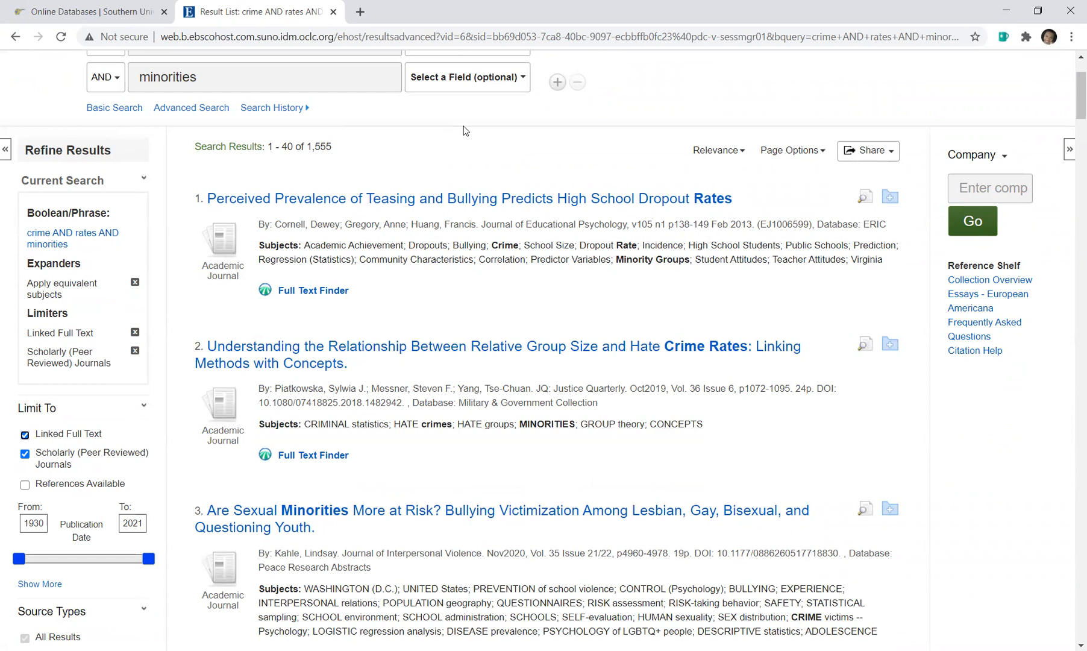
scroll(1071, 98, "down", 3)
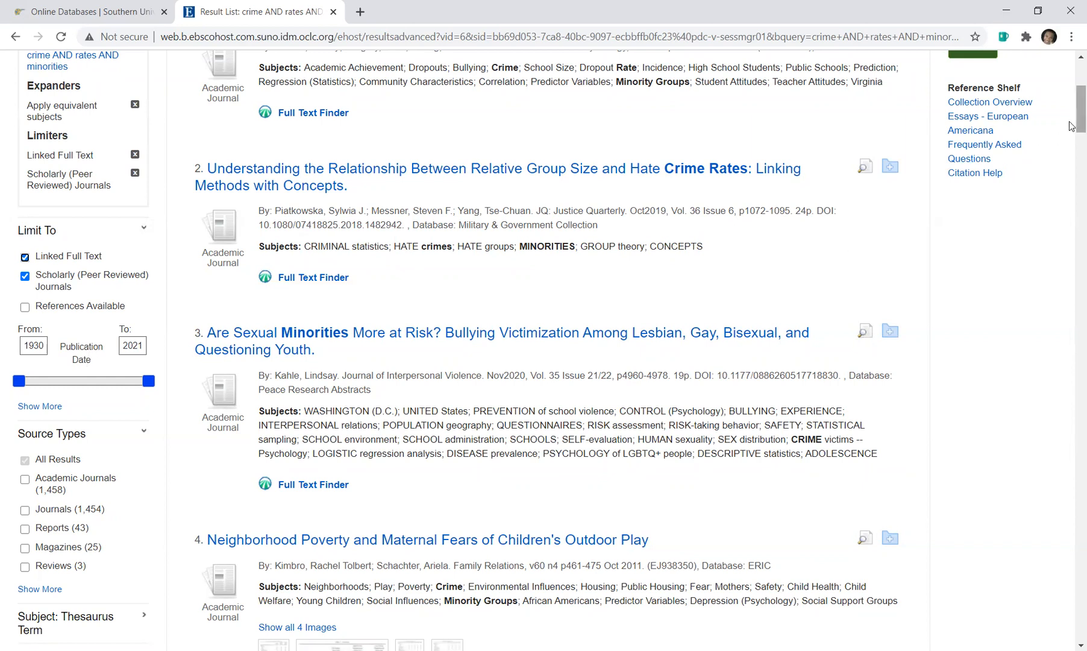
scroll(1071, 125, "up", 1)
scroll(1071, 125, "down", 1)
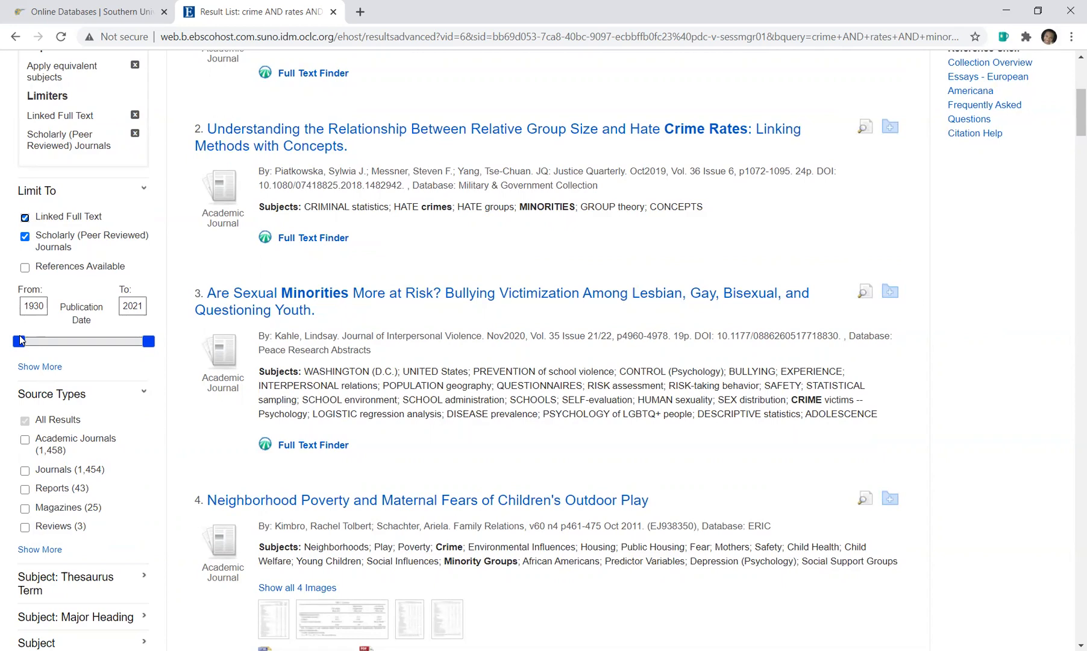
left_click_drag(20, 340, 125, 343)
left_click_drag(124, 343, 140, 342)
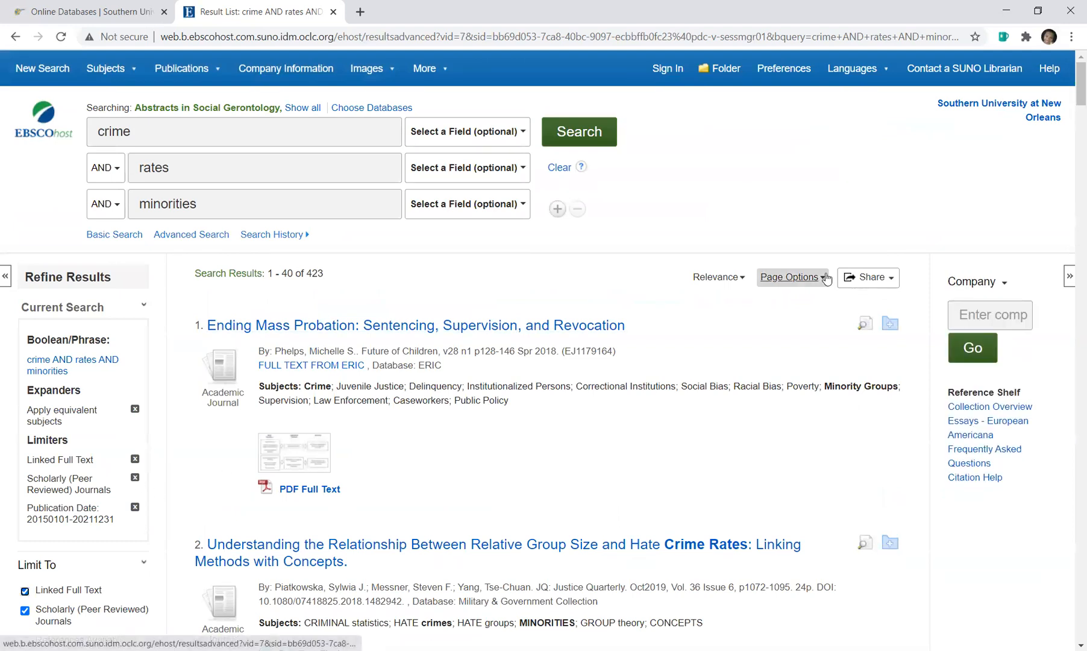
- View the full list of source types for the filtered results and close it without choosing any
left_click_drag(1070, 98, 1069, 99)
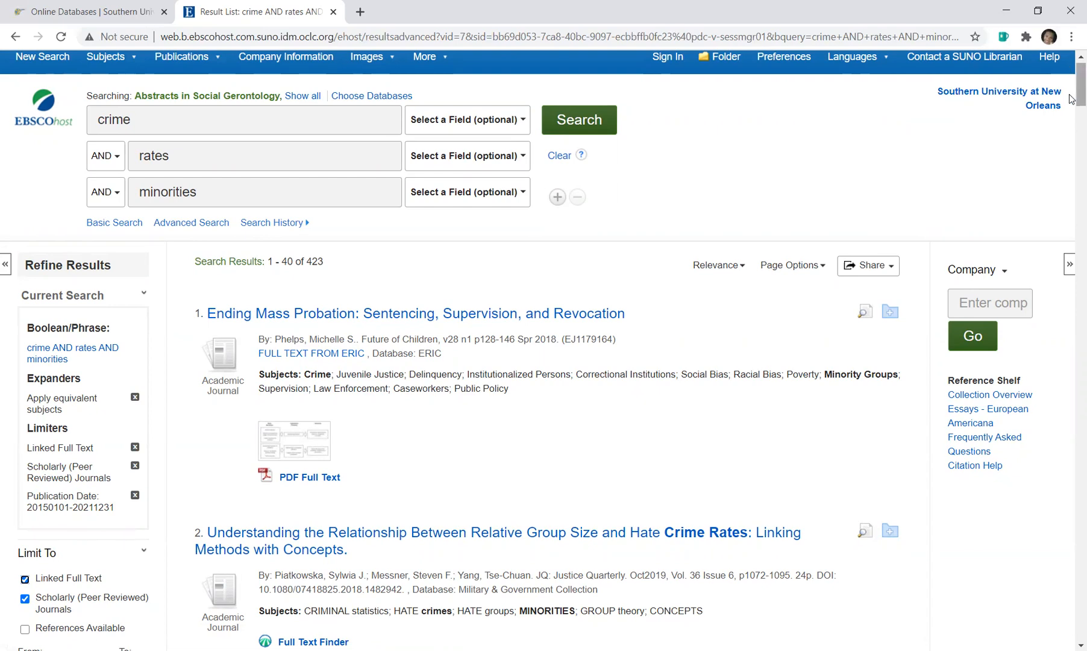
scroll(1072, 98, "down", 1)
scroll(1070, 98, "down", 6)
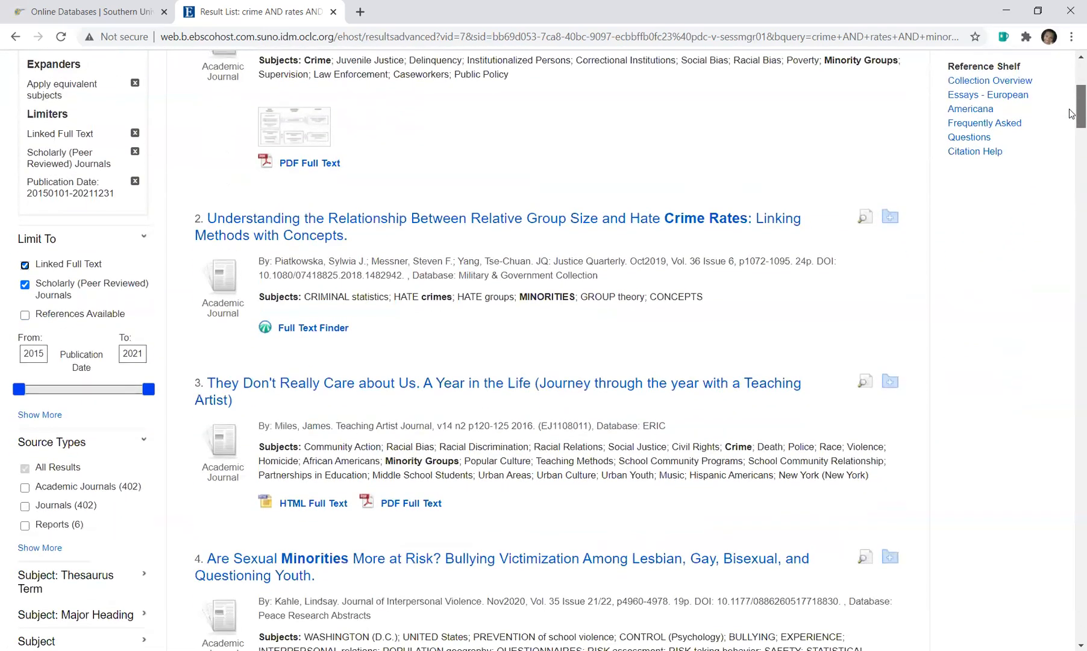
scroll(1071, 115, "up", 5)
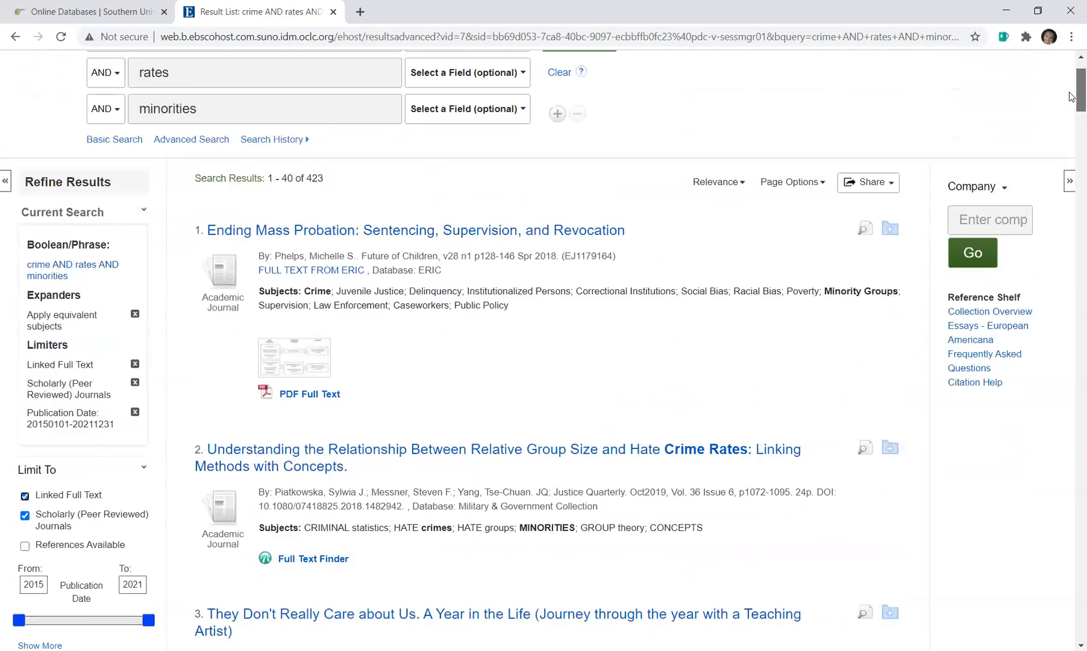
scroll(1071, 115, "down", 4)
scroll(1071, 114, "down", 1)
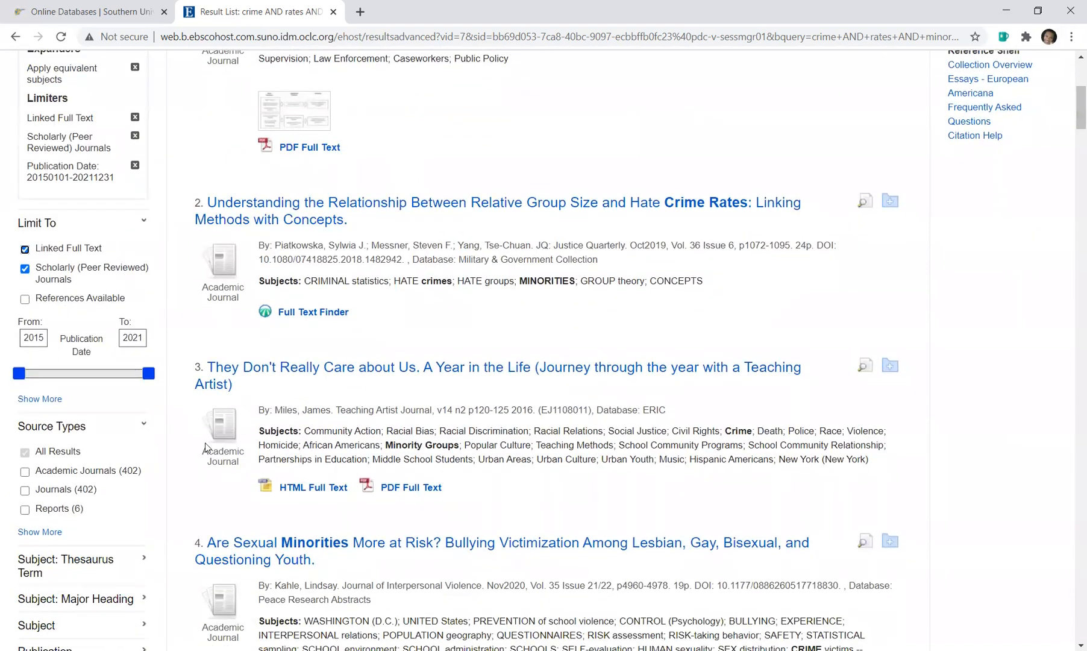
left_click(35, 532)
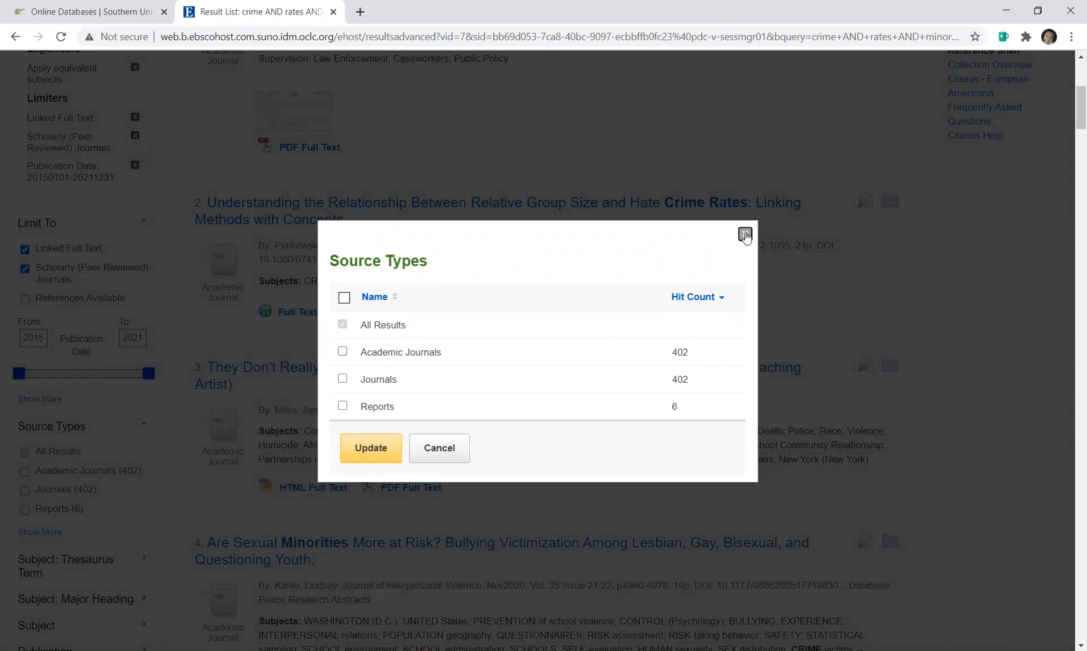
left_click(745, 235)
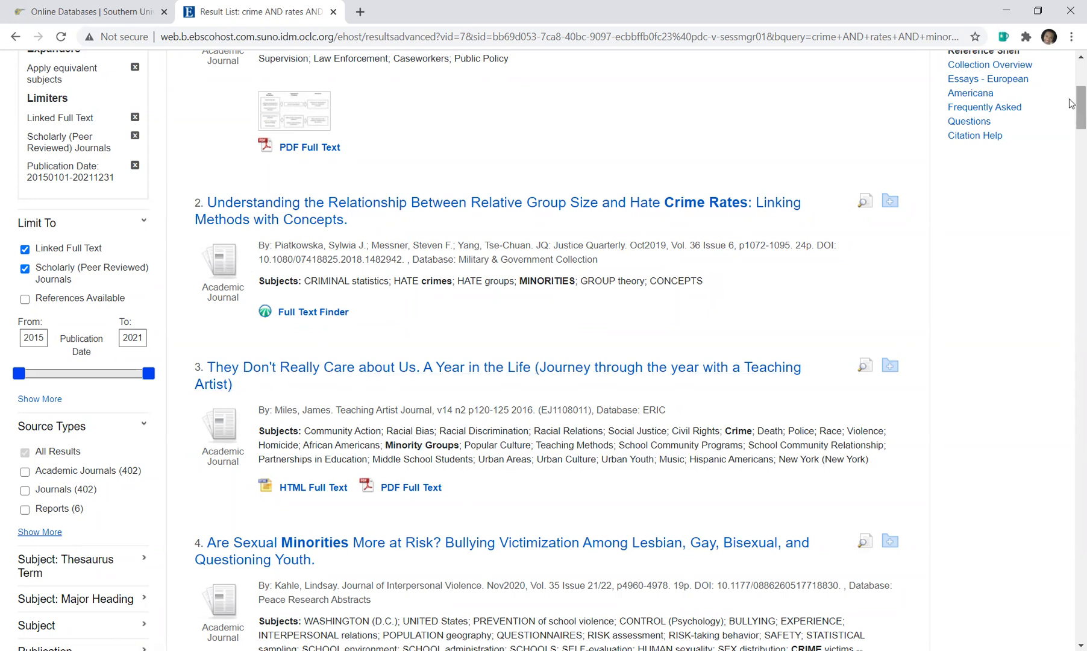
- Set the search field to TI Title for "crime" and "rates" and SU Subject Terms for "minorities", and rerun the search
scroll(1070, 98, "up", 2)
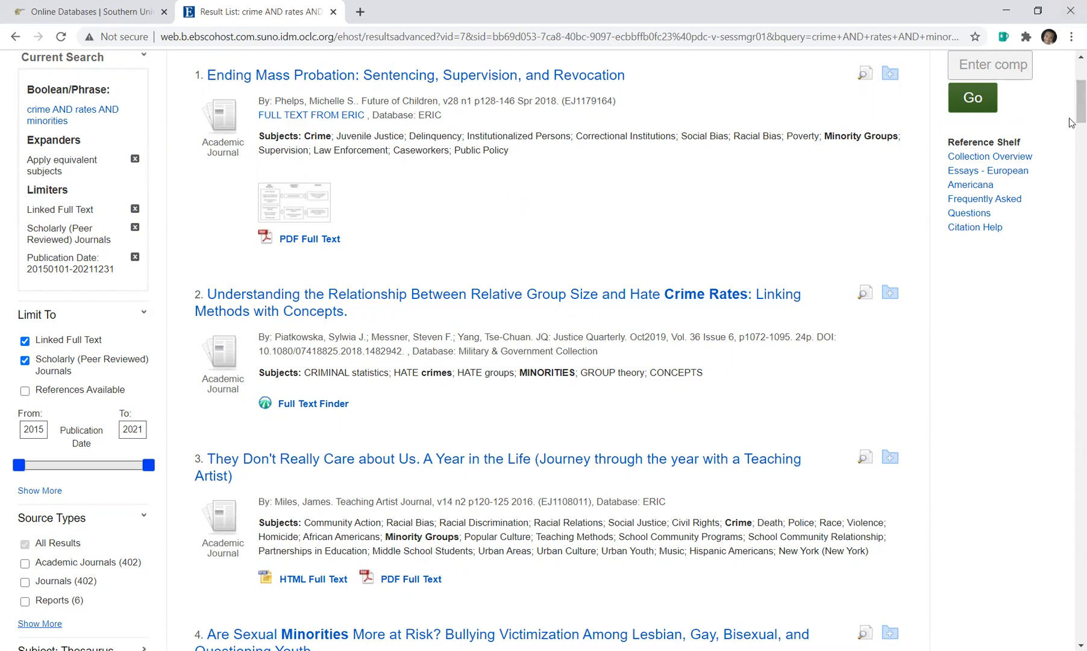
left_click_drag(1070, 110, 1070, 83)
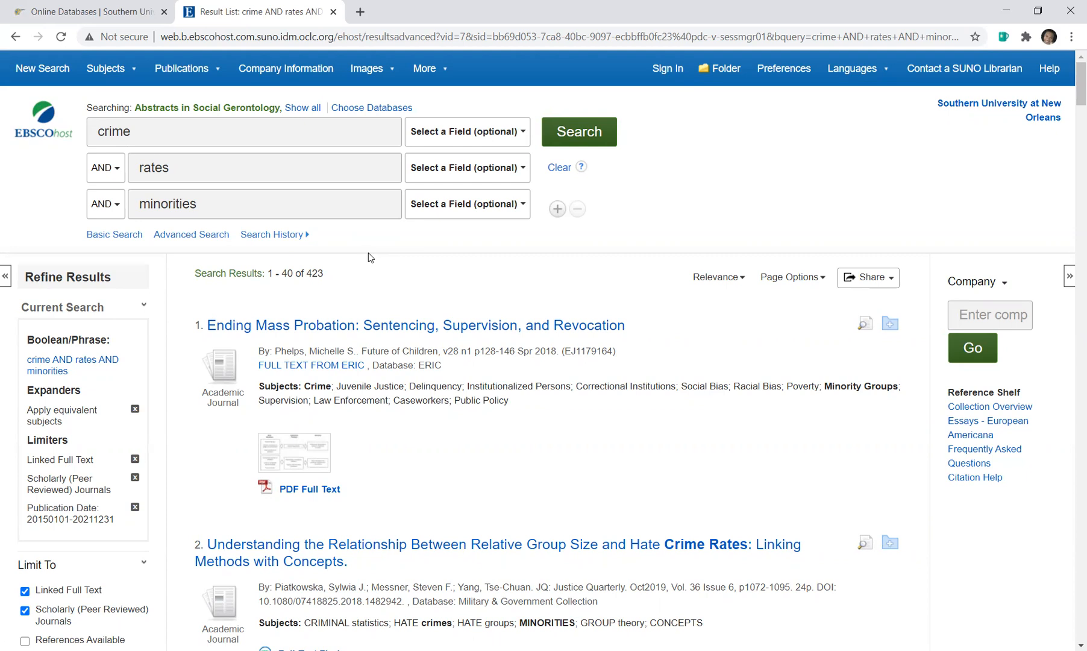
left_click(506, 137)
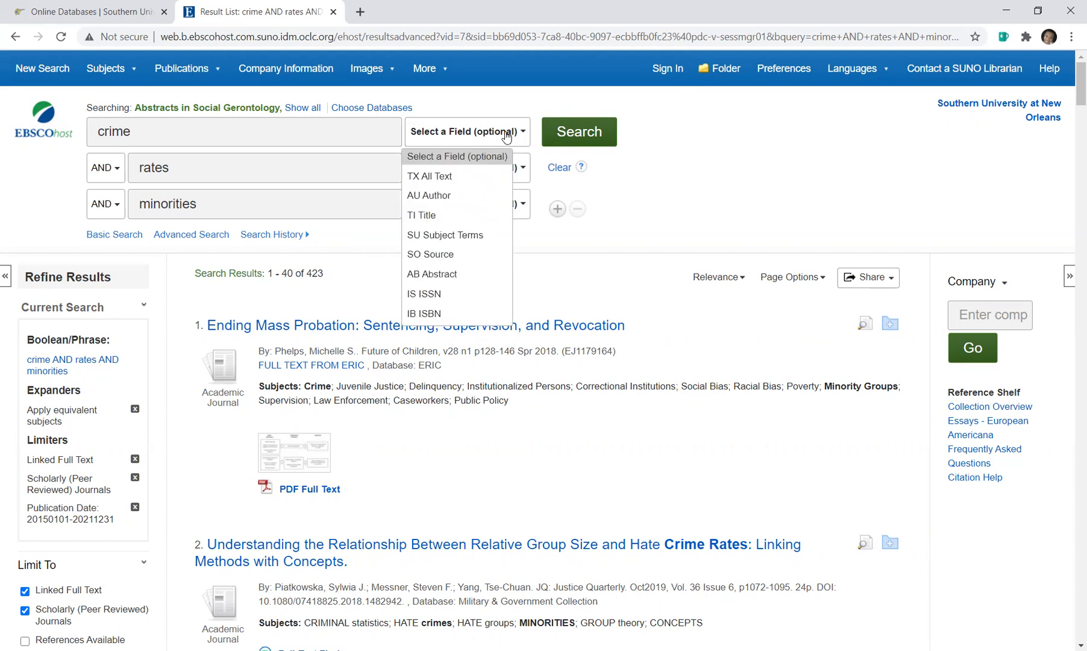
left_click(451, 216)
left_click(456, 174)
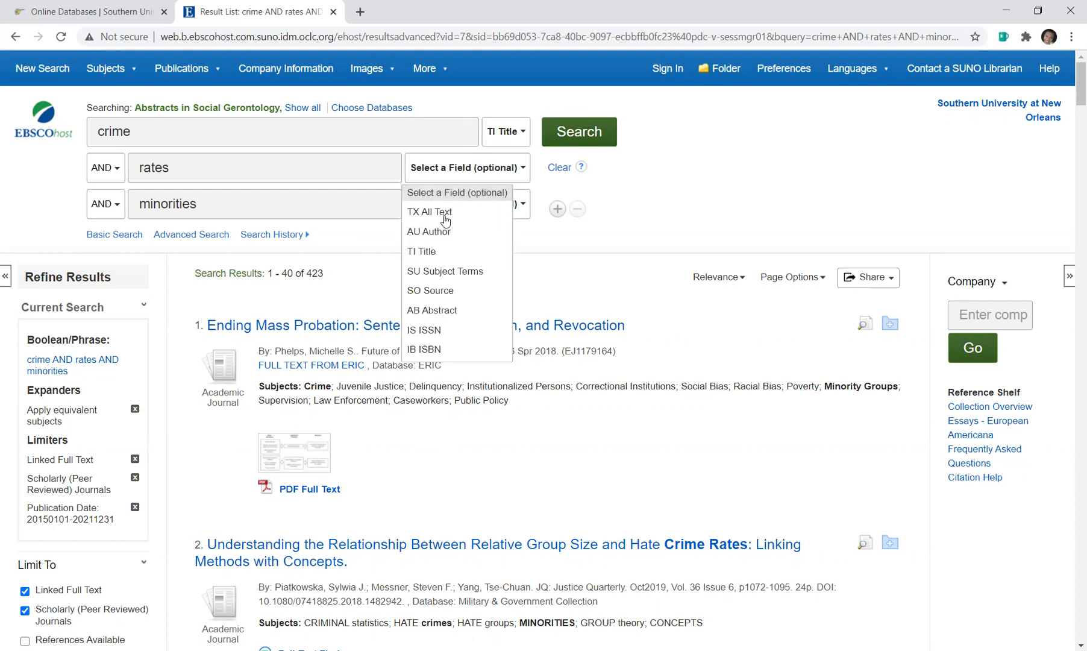
left_click(434, 250)
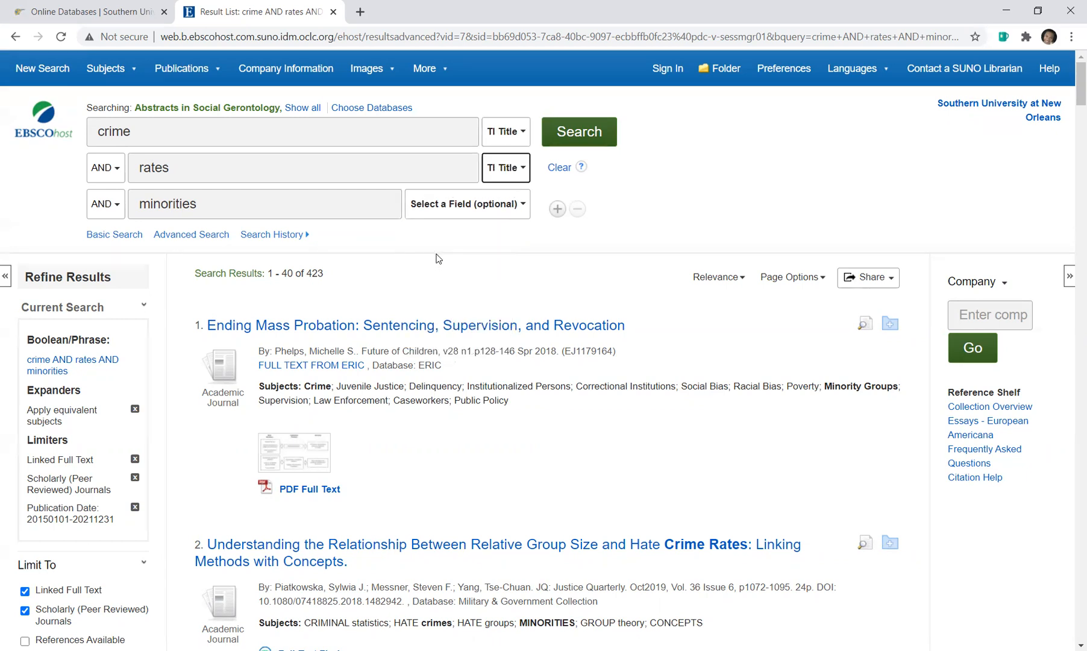
left_click(453, 214)
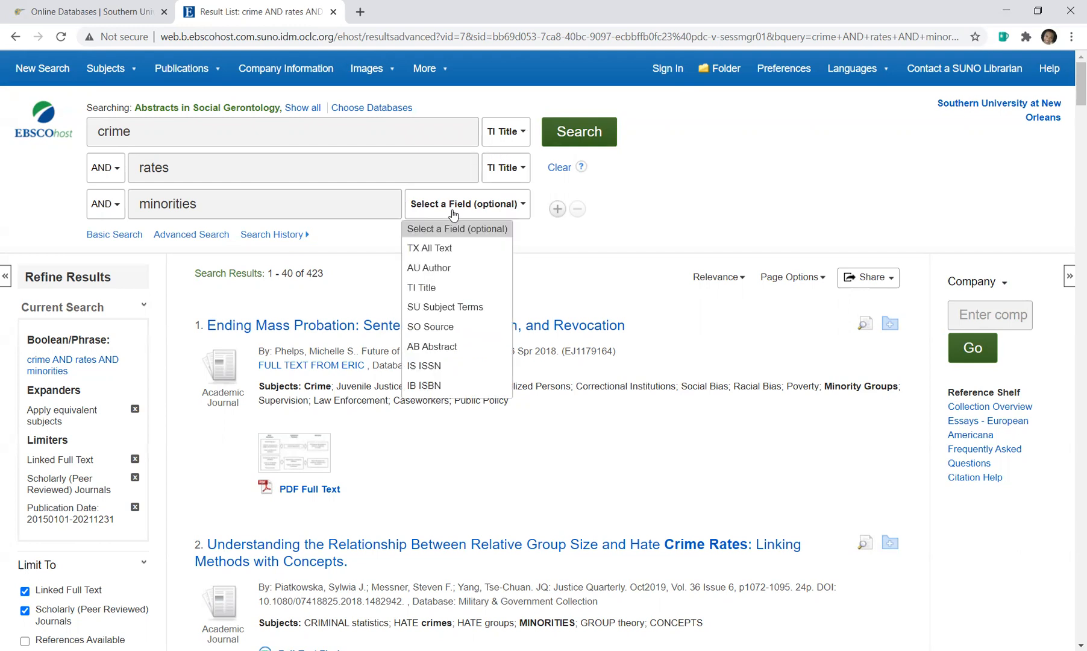
left_click(438, 309)
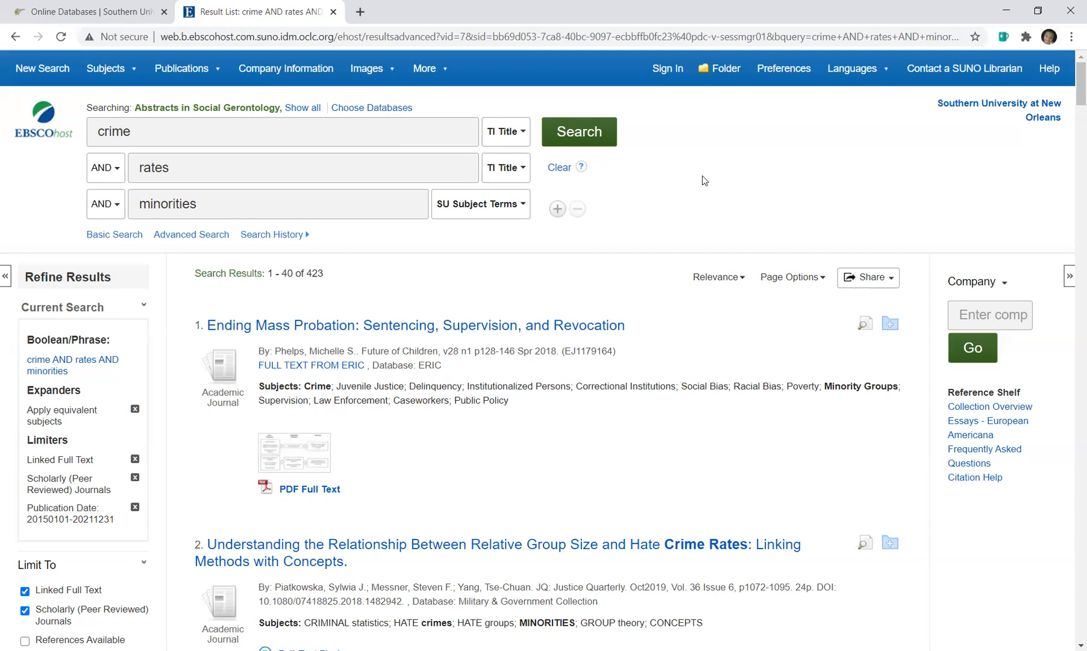
left_click(588, 136)
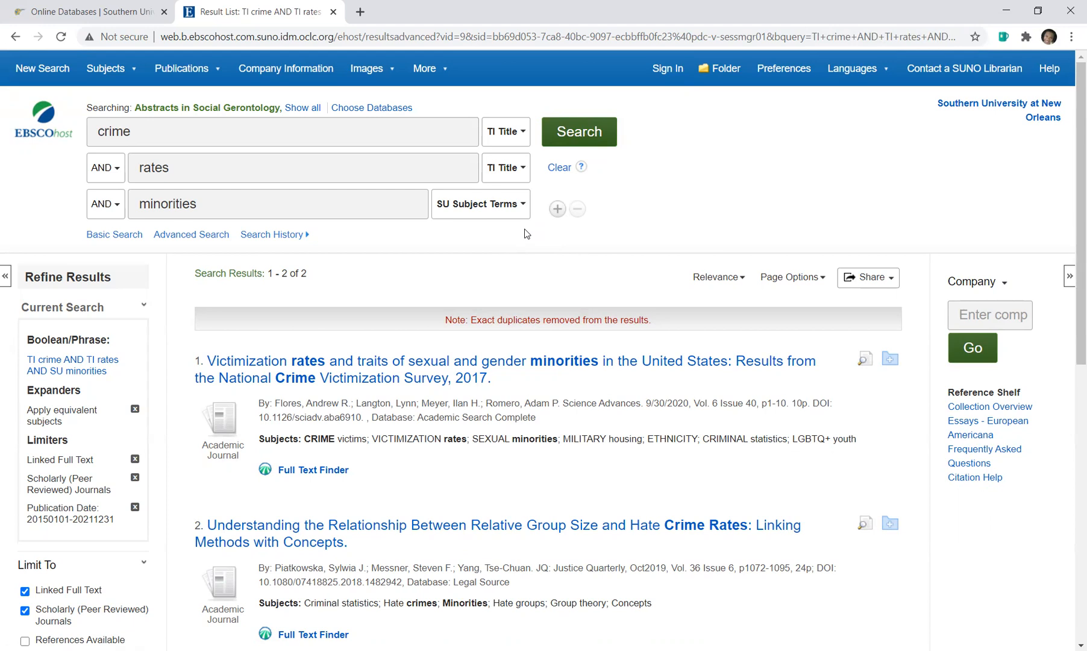
- Remove the field restrictions from "crime", "rates" and "minorities", and rerun the search
left_click(522, 212)
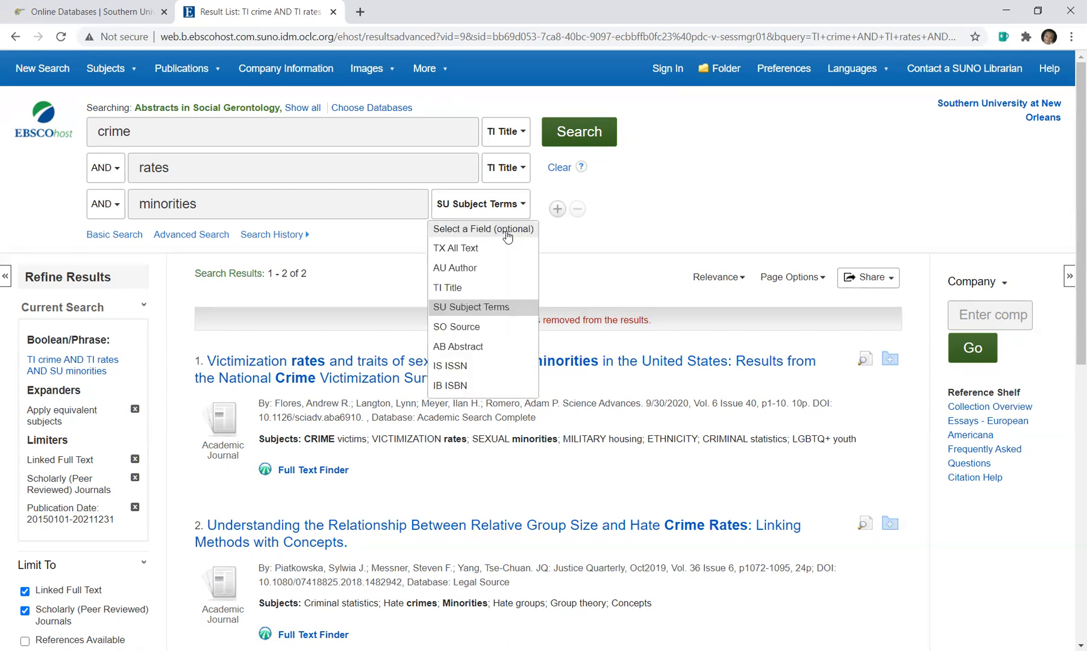
left_click(508, 234)
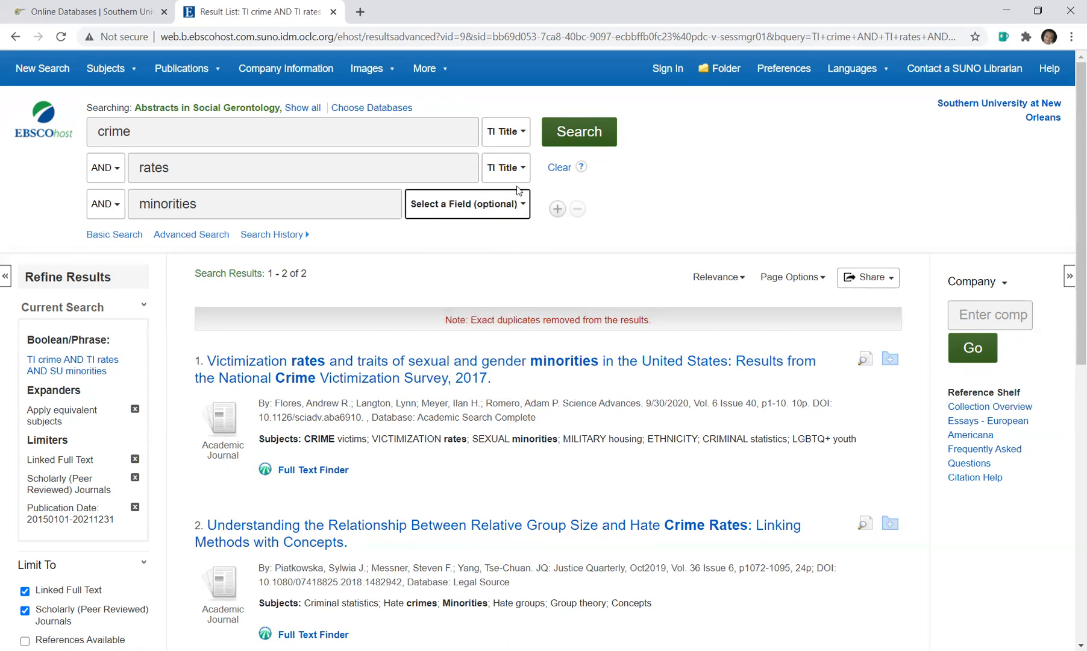
left_click(516, 171)
left_click(514, 193)
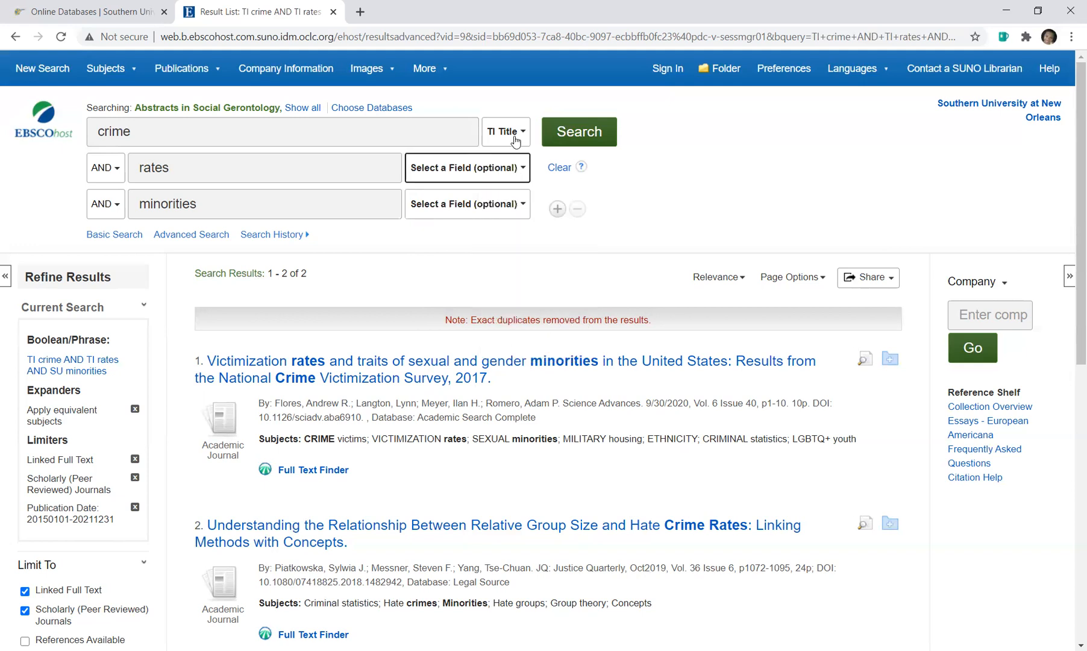
left_click(516, 136)
left_click(512, 156)
left_click(576, 137)
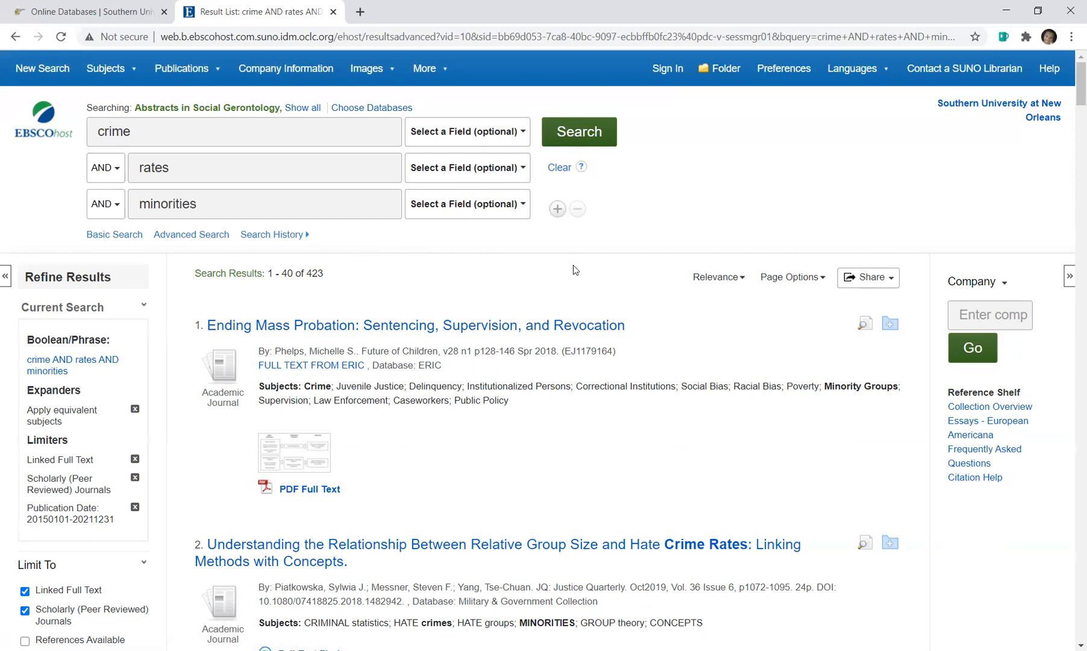
- Limit "crime" and "rates" to TI Title and "minorities" to TX All Text, and rerun the search
left_click(486, 137)
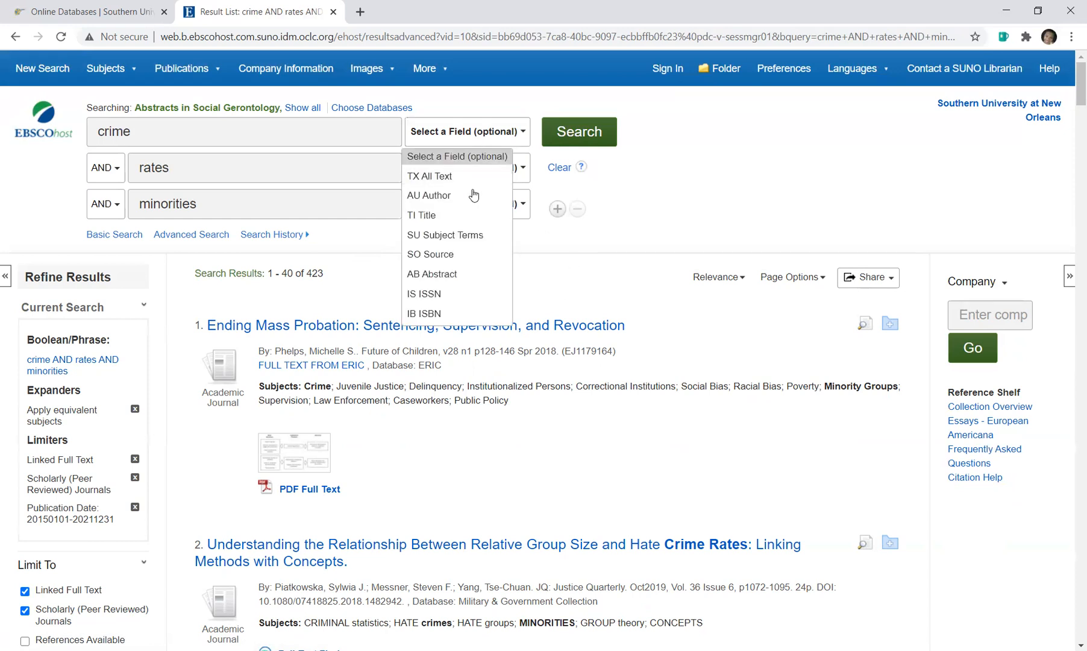
left_click(447, 216)
left_click(449, 169)
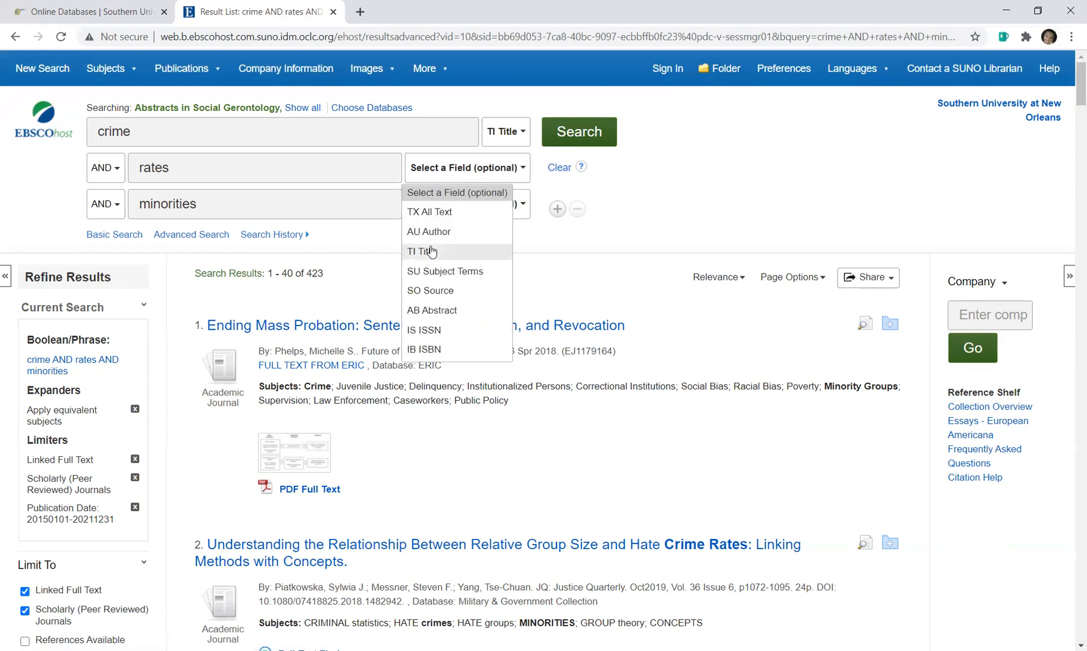
left_click(433, 251)
left_click(440, 211)
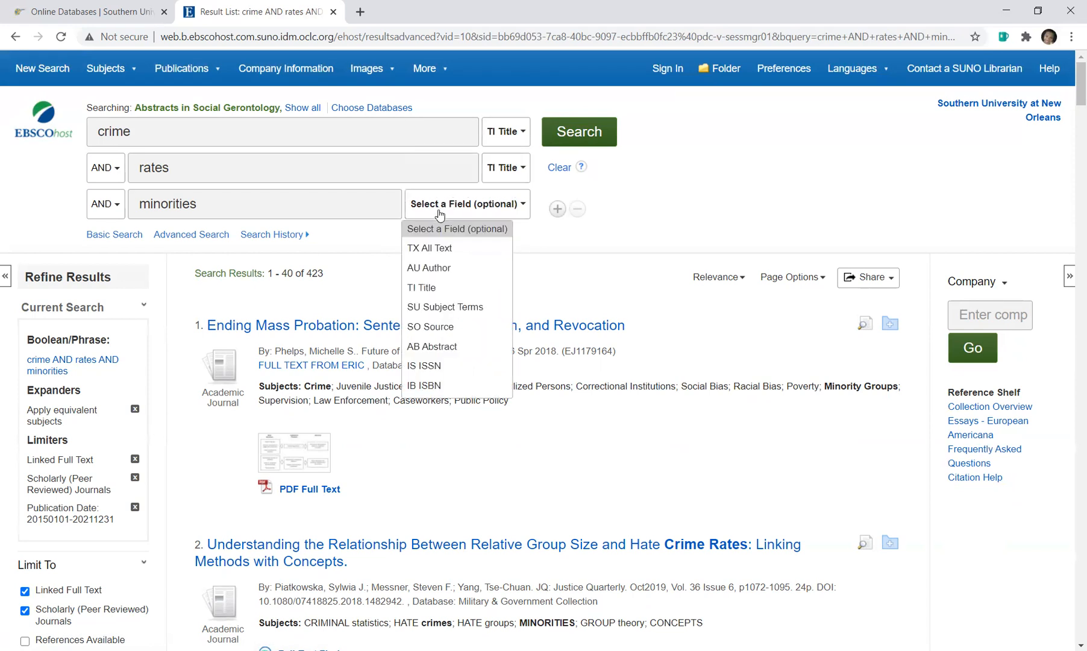
left_click(434, 249)
left_click(591, 131)
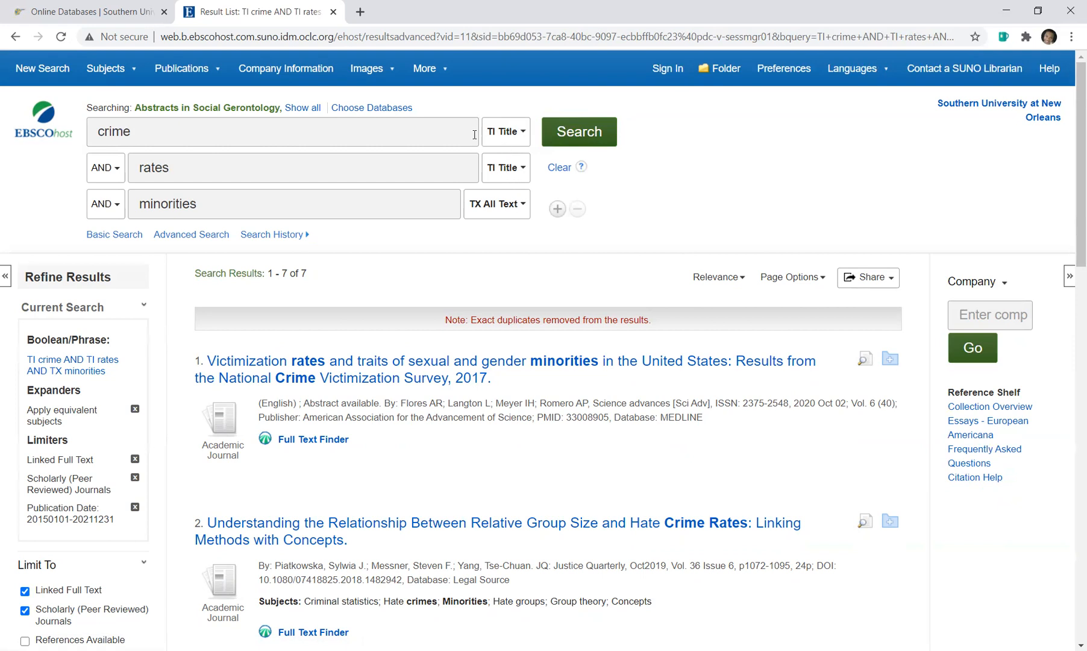
- Change the search field for "rates" to TX All Text, rerun the search and skim the first results
left_click(499, 174)
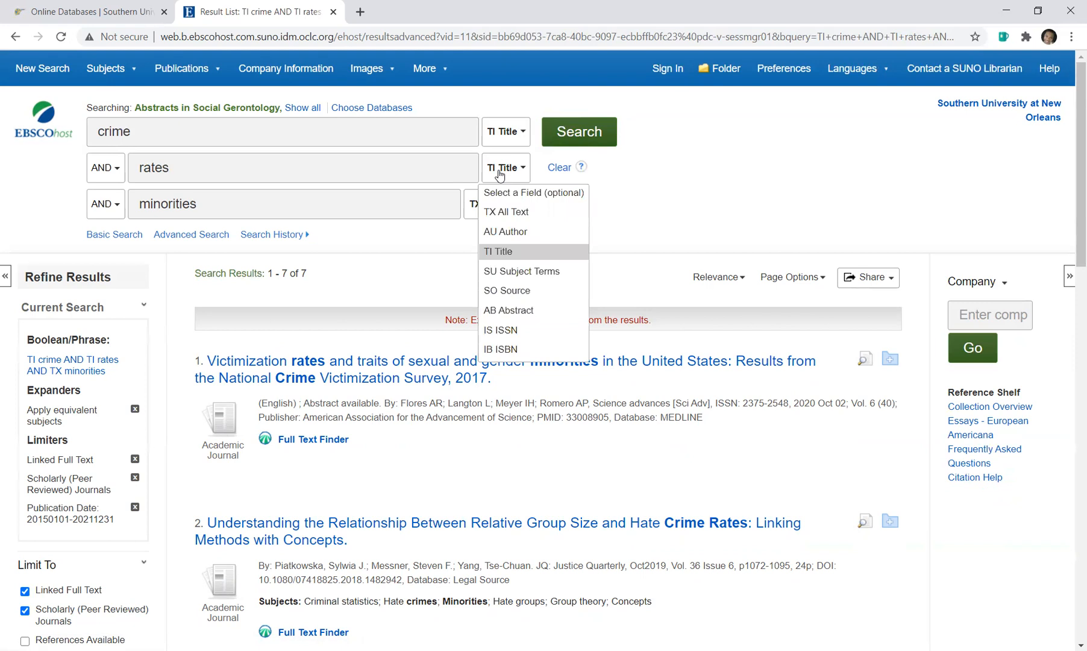
left_click(505, 212)
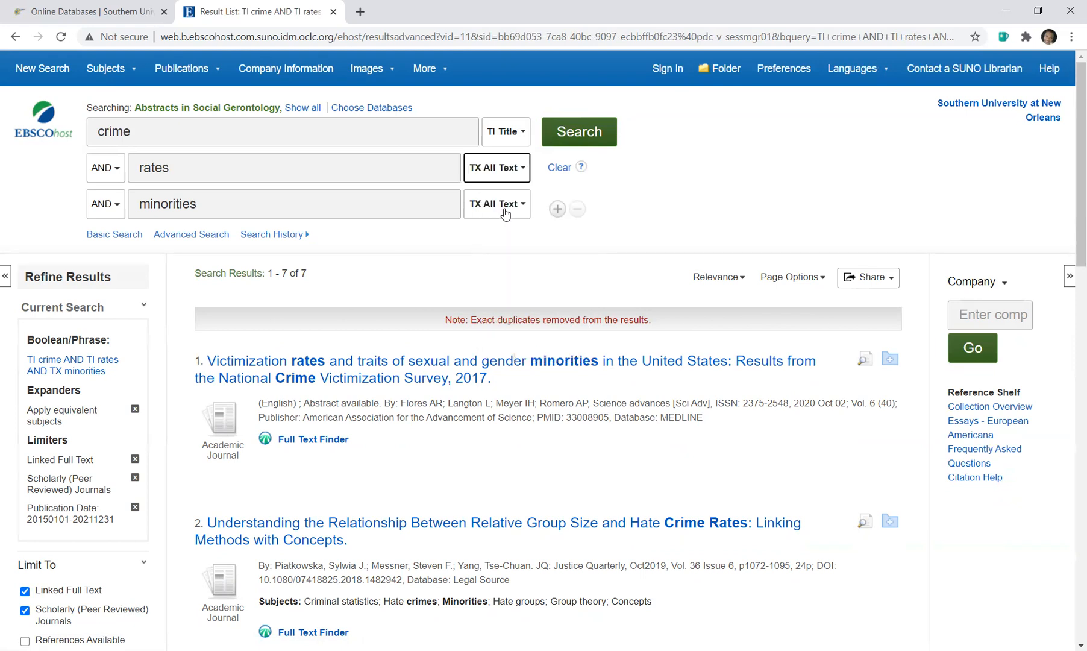
left_click(577, 135)
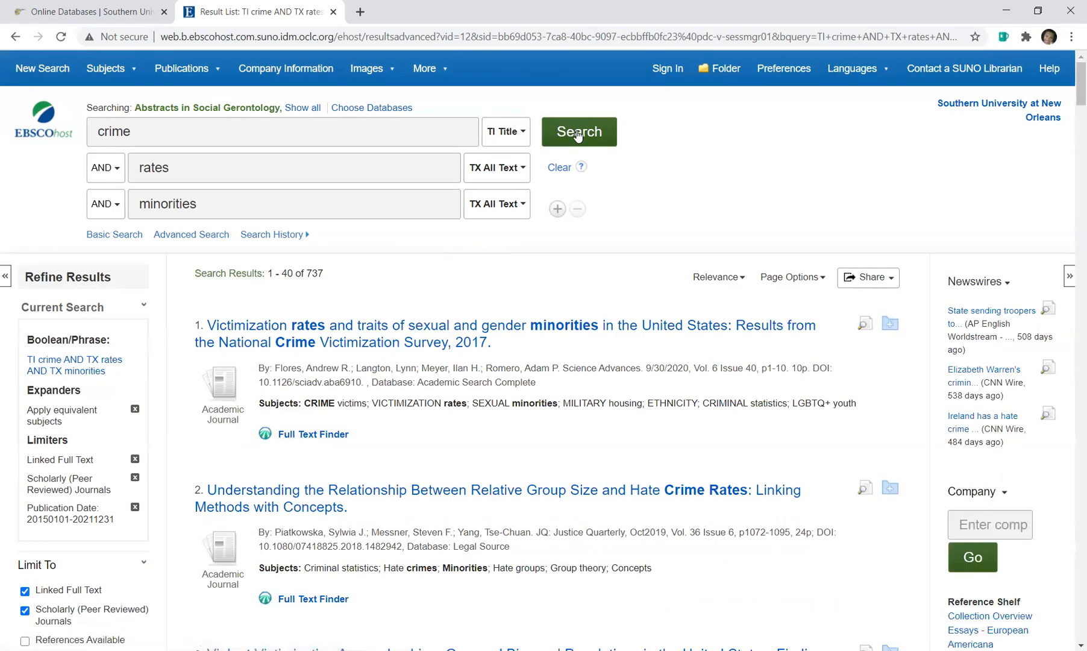
scroll(1071, 79, "down", 2)
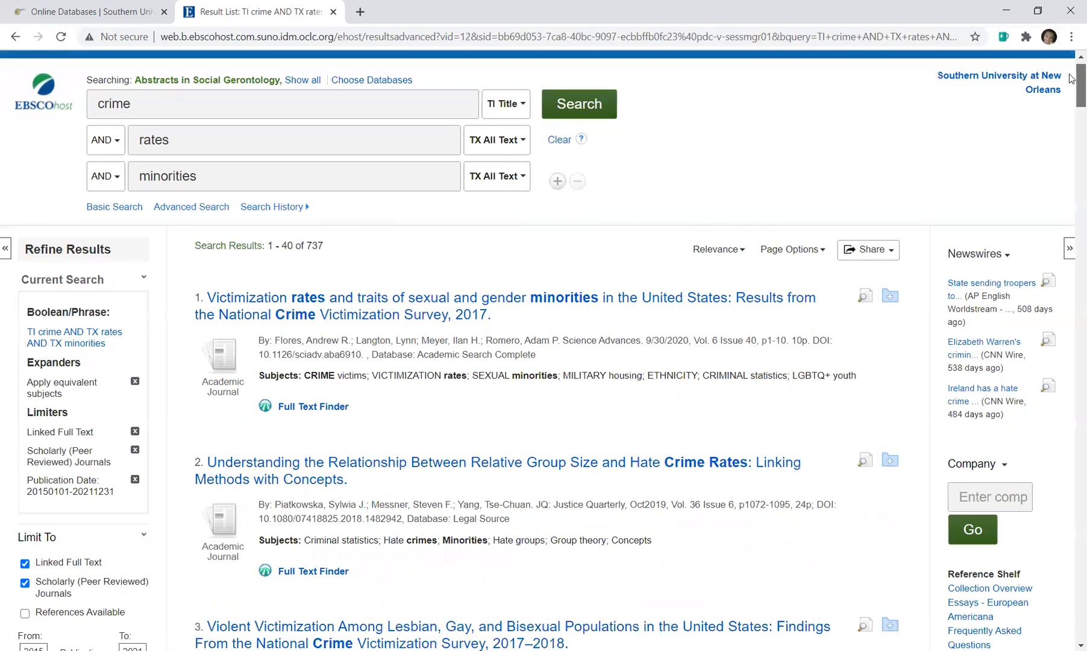
scroll(1070, 78, "down", 3)
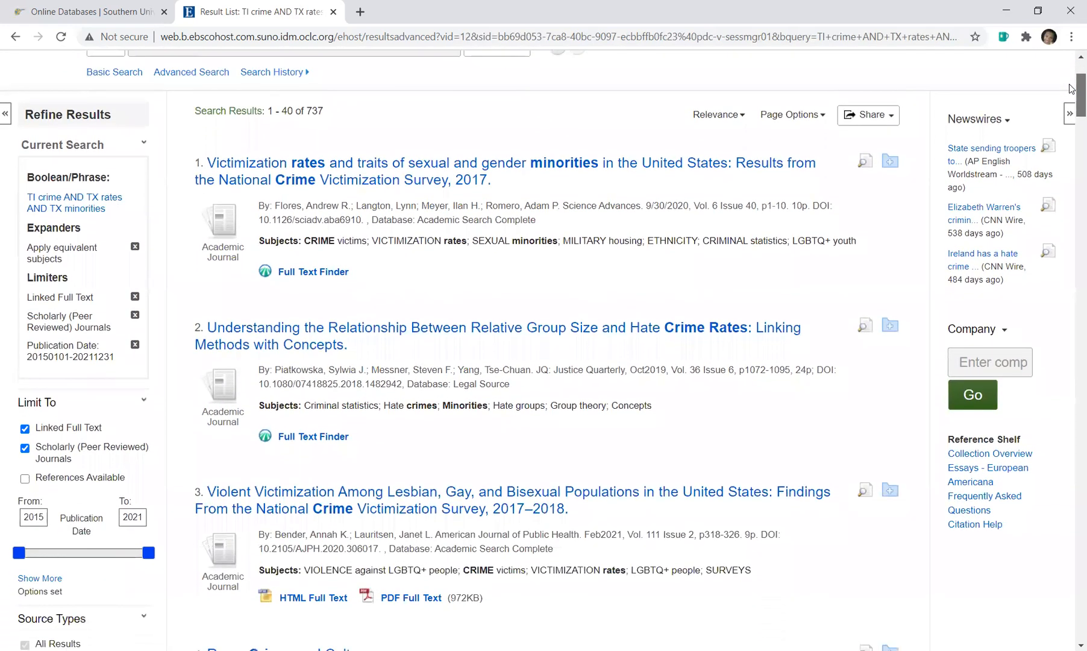
scroll(1070, 88, "down", 3)
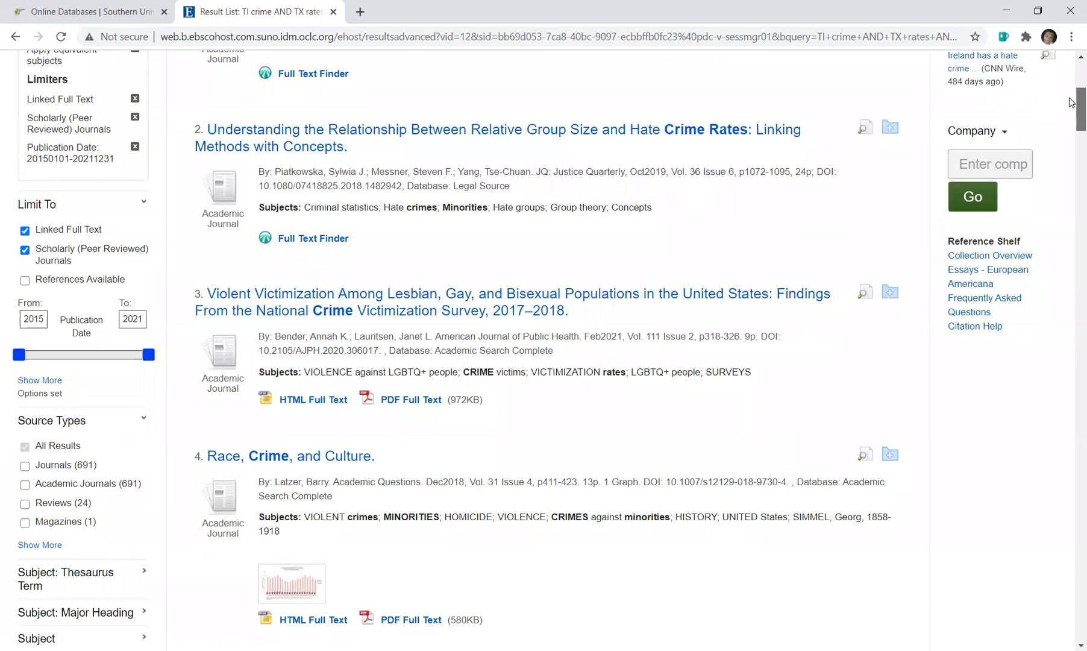
scroll(1070, 102, "up", 5)
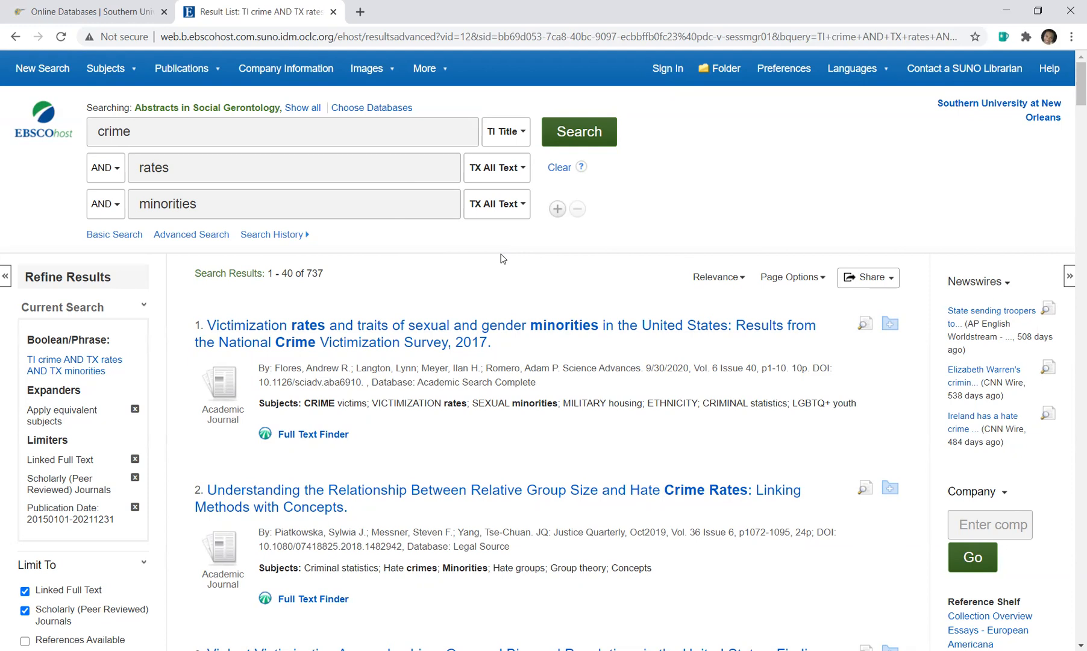
- Set "rates" to TI Title, remove the field restriction from "minorities", and rerun the search
left_click(506, 169)
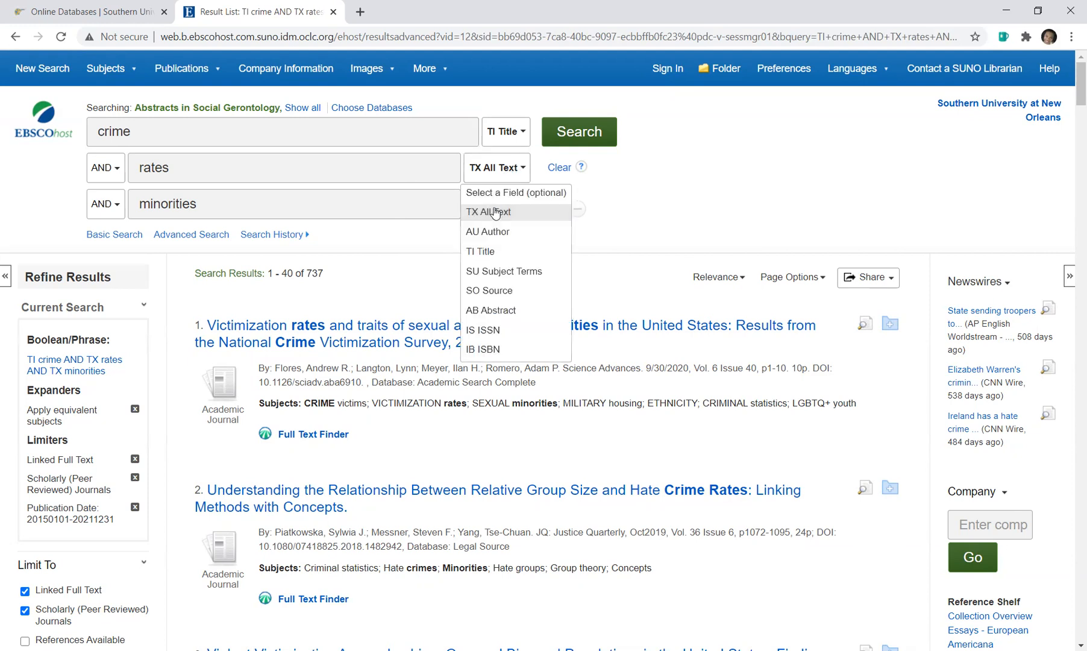
left_click(490, 251)
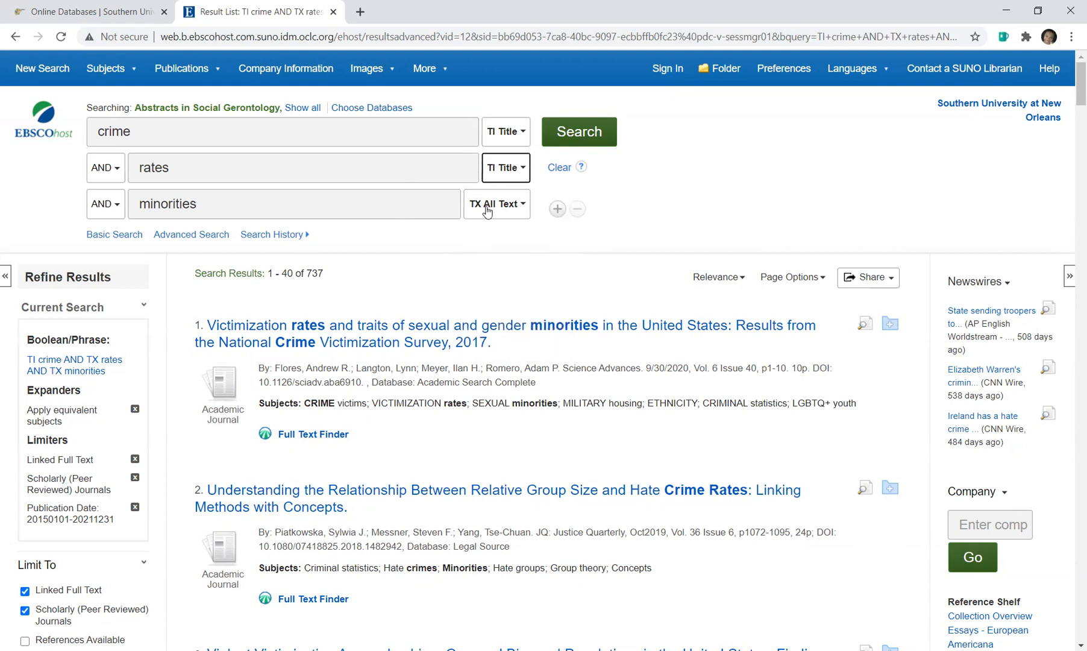
left_click(510, 174)
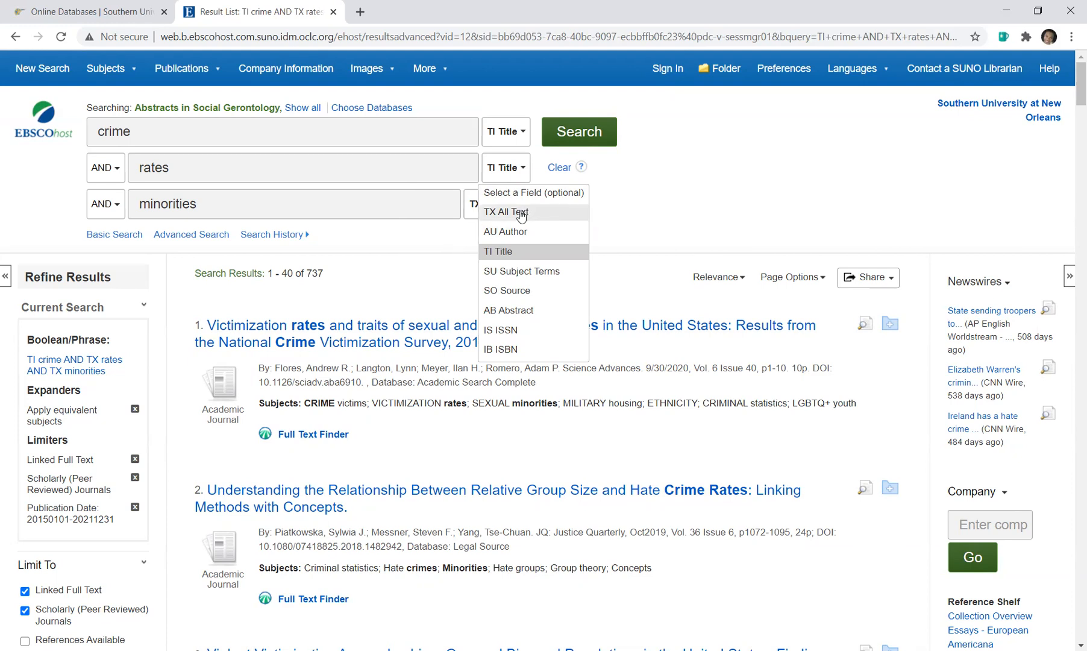
left_click(727, 183)
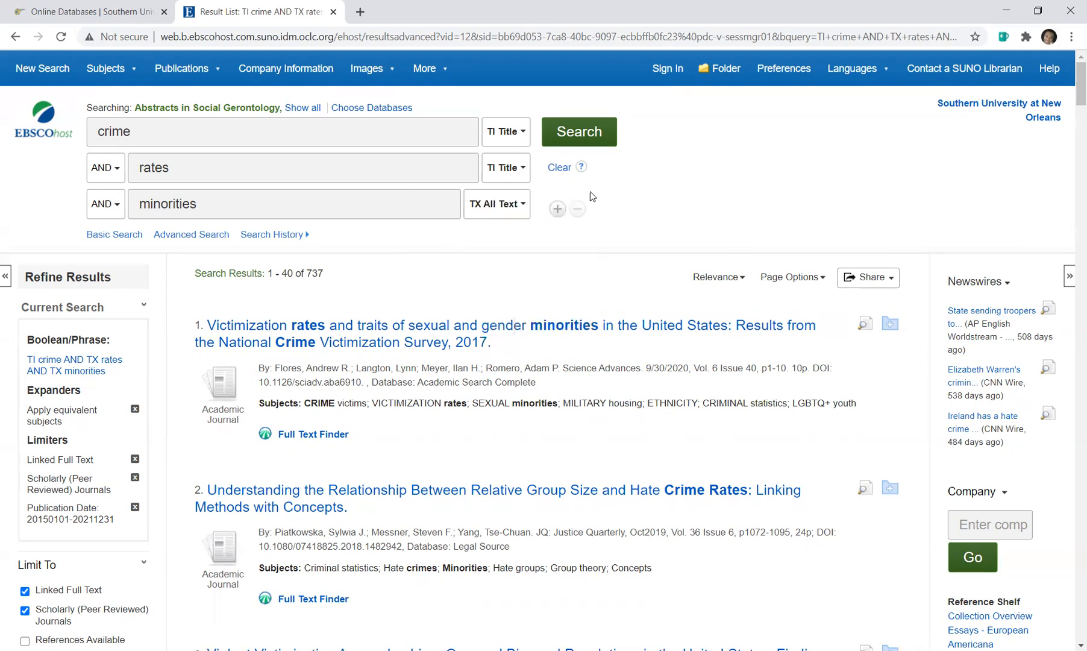
left_click(495, 217)
left_click(495, 226)
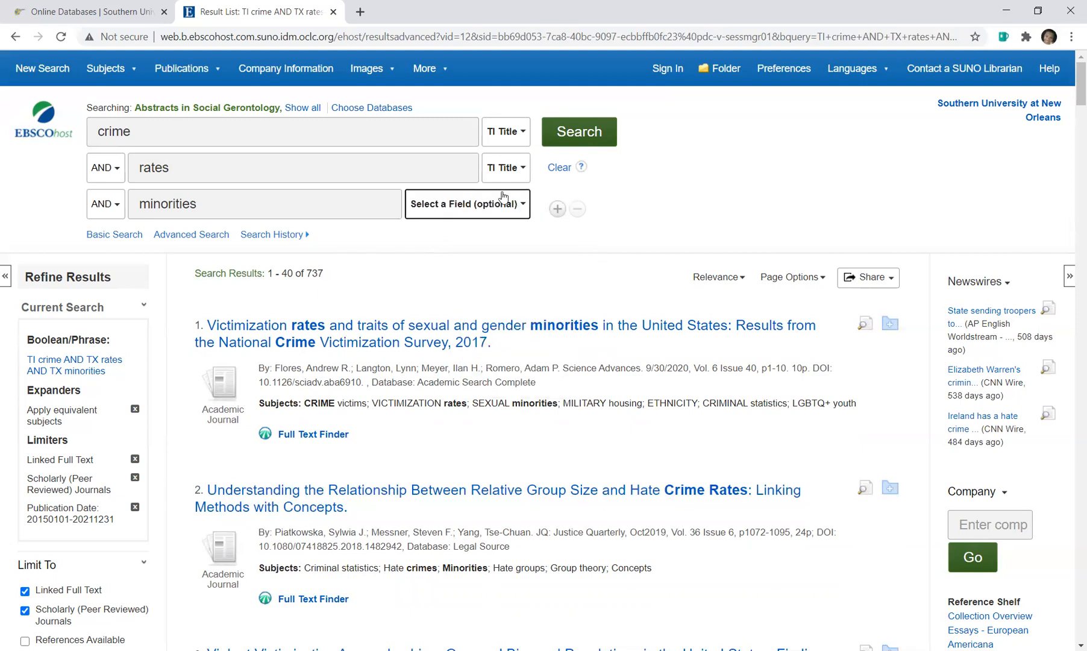
left_click(580, 139)
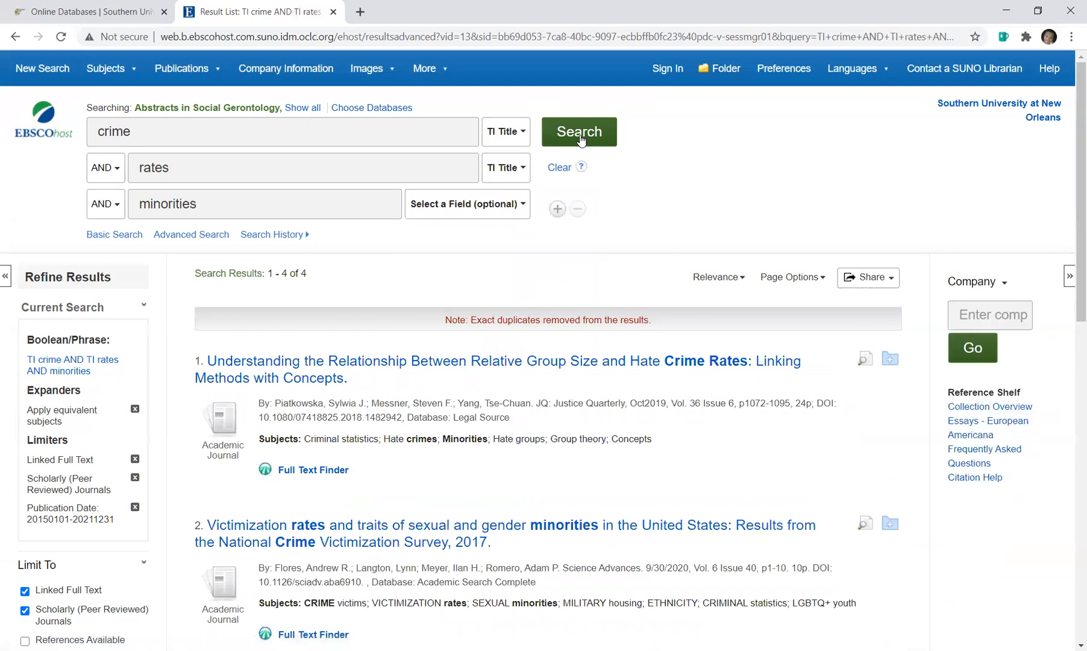
left_click_drag(1079, 104, 1061, 140)
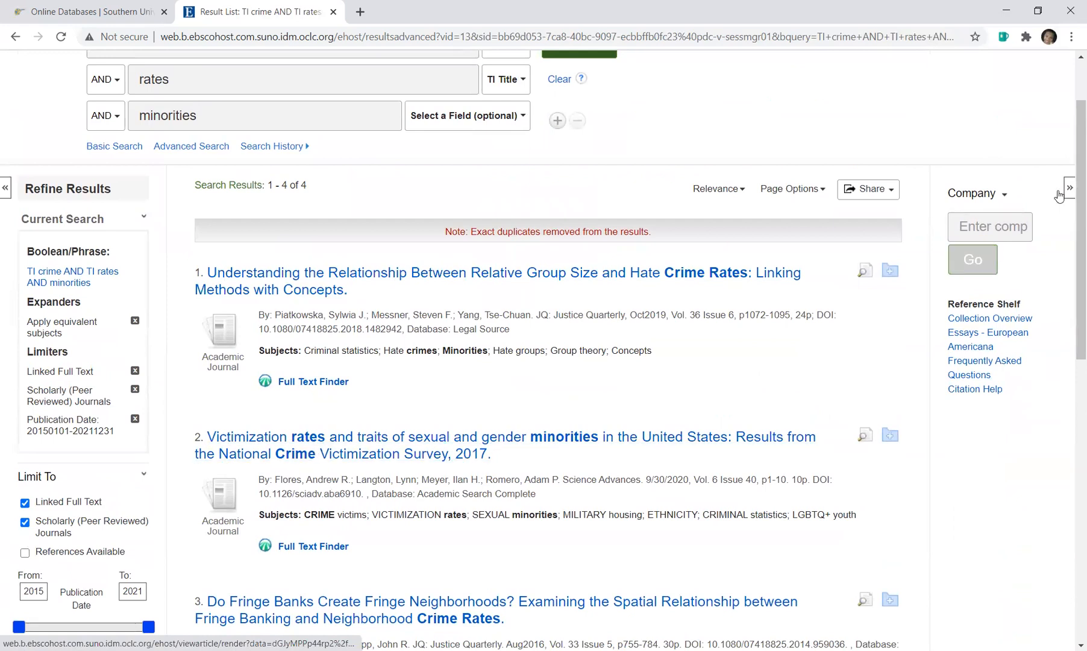
left_click_drag(1072, 179, 1073, 135)
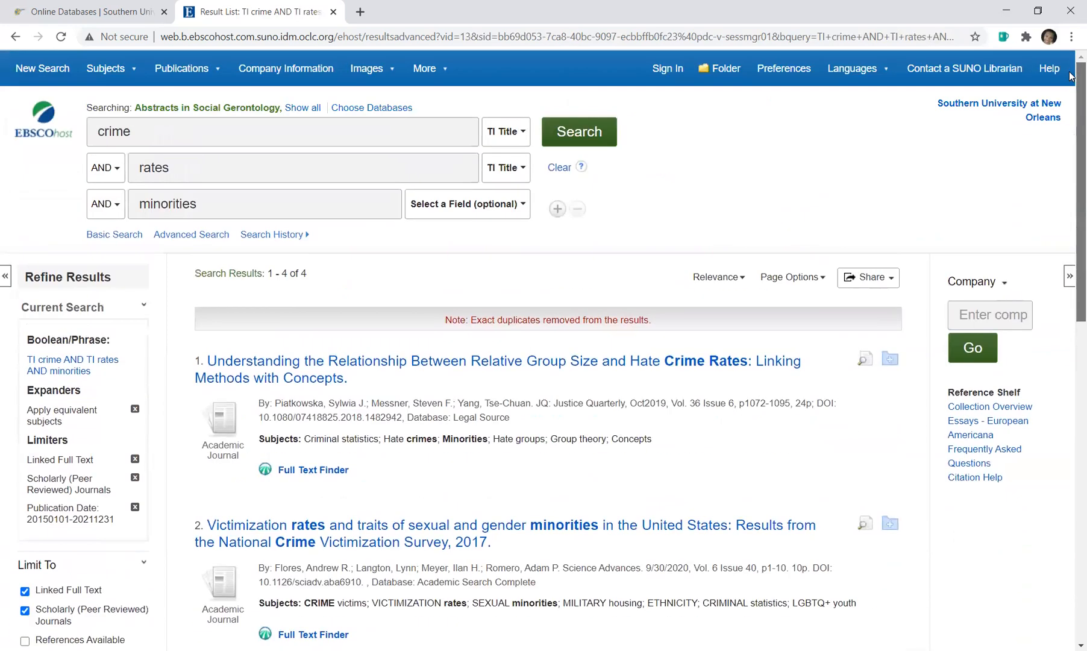
- Remove the field restriction from "rates" while keeping "crime" as a title term, rerun the search and skim the results
left_click(506, 171)
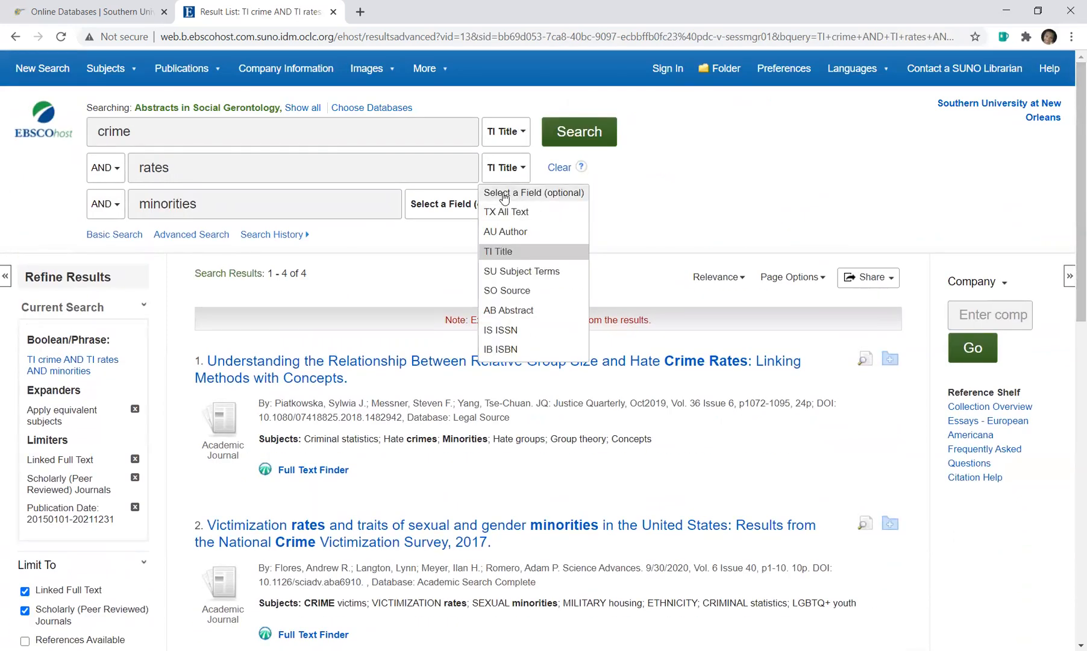
left_click(500, 192)
left_click(576, 136)
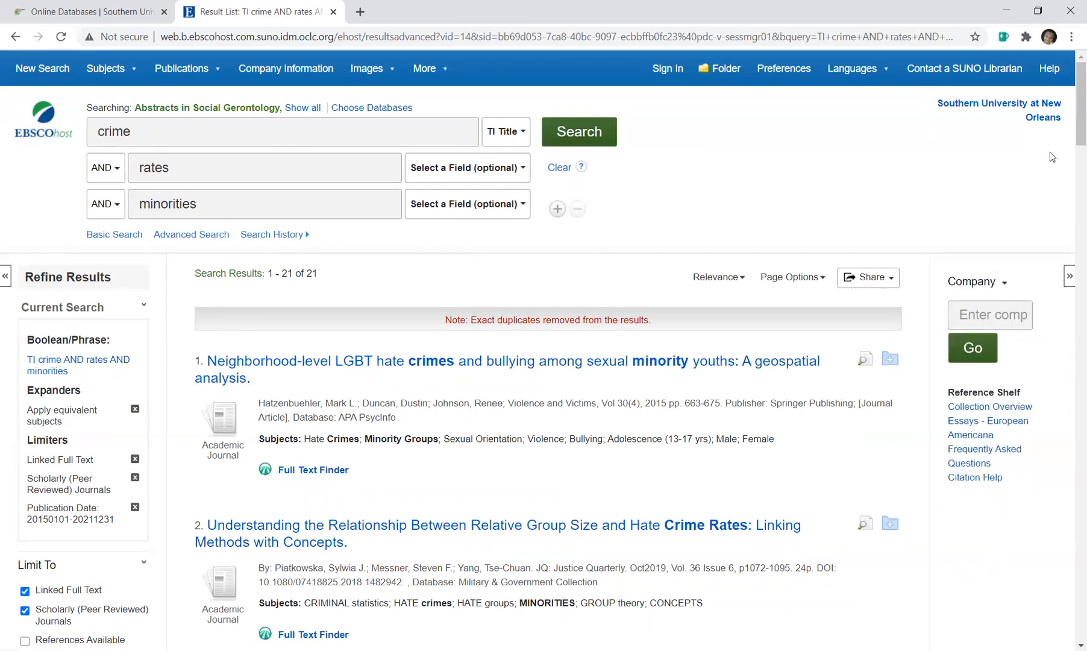
scroll(1071, 121, "down", 9)
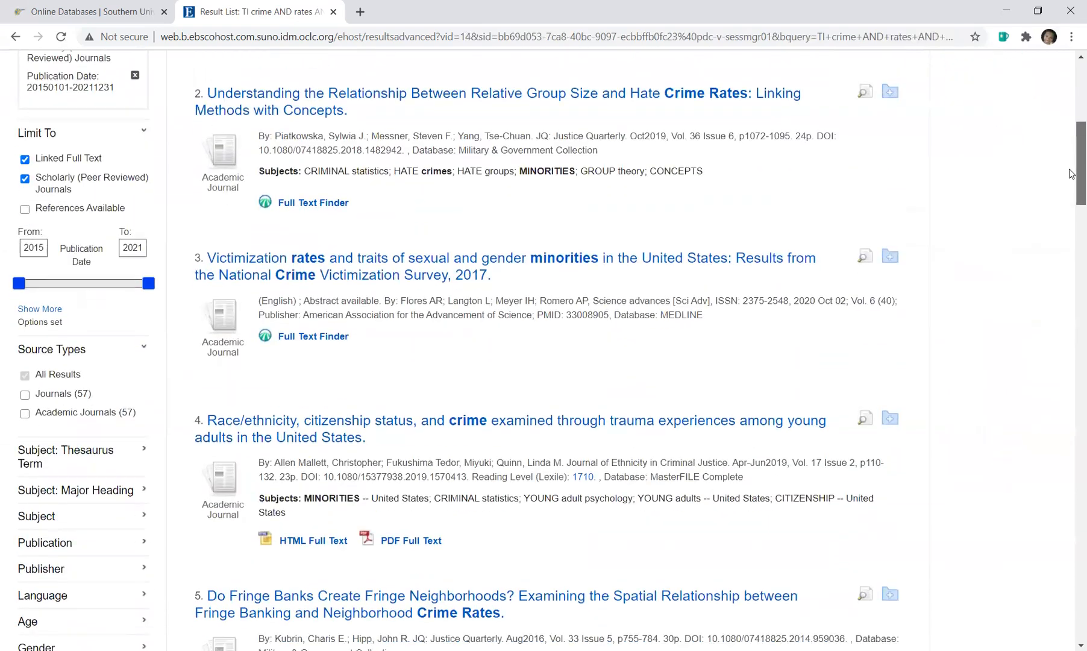
scroll(1071, 161, "up", 8)
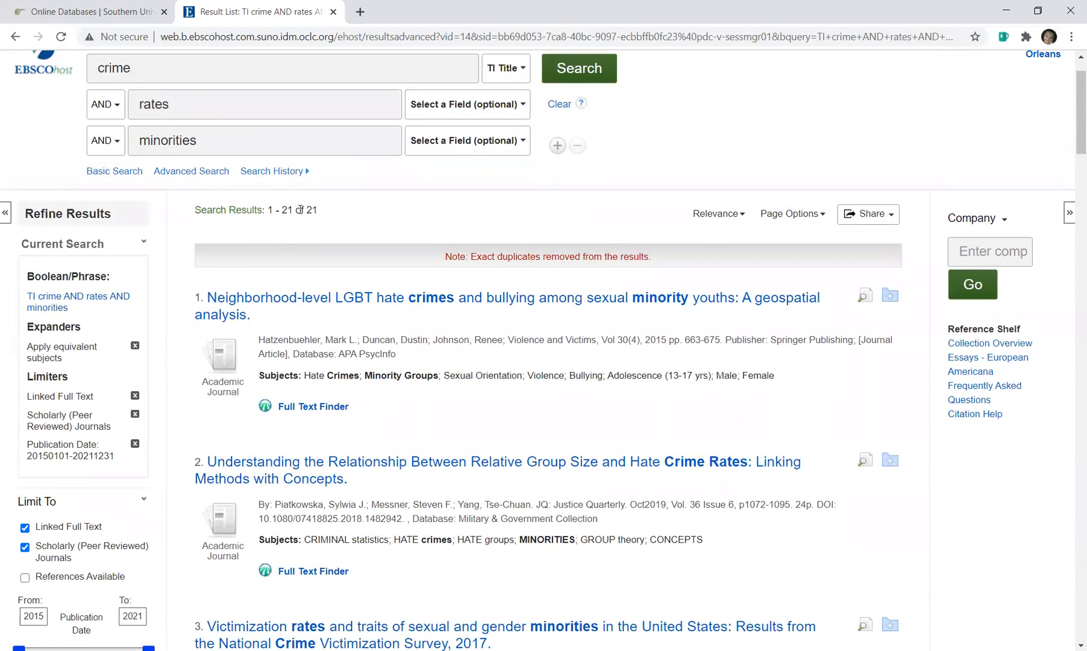
scroll(1071, 133, "down", 8)
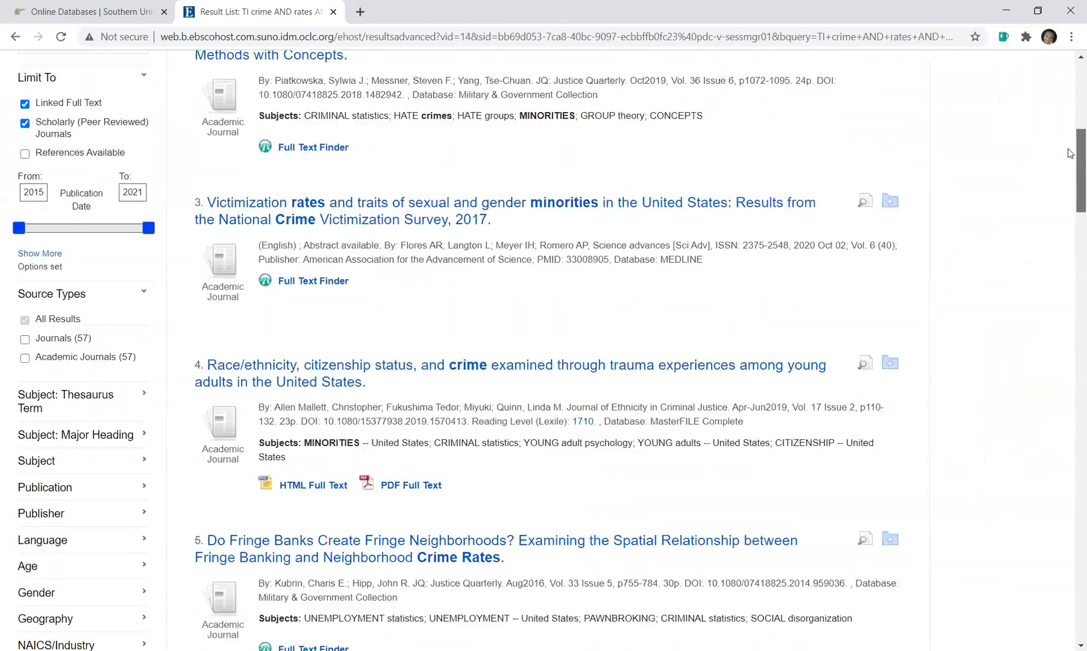
scroll(1071, 133, "up", 8)
- Remove the title restriction from "crime" and rerun the search
left_click(513, 131)
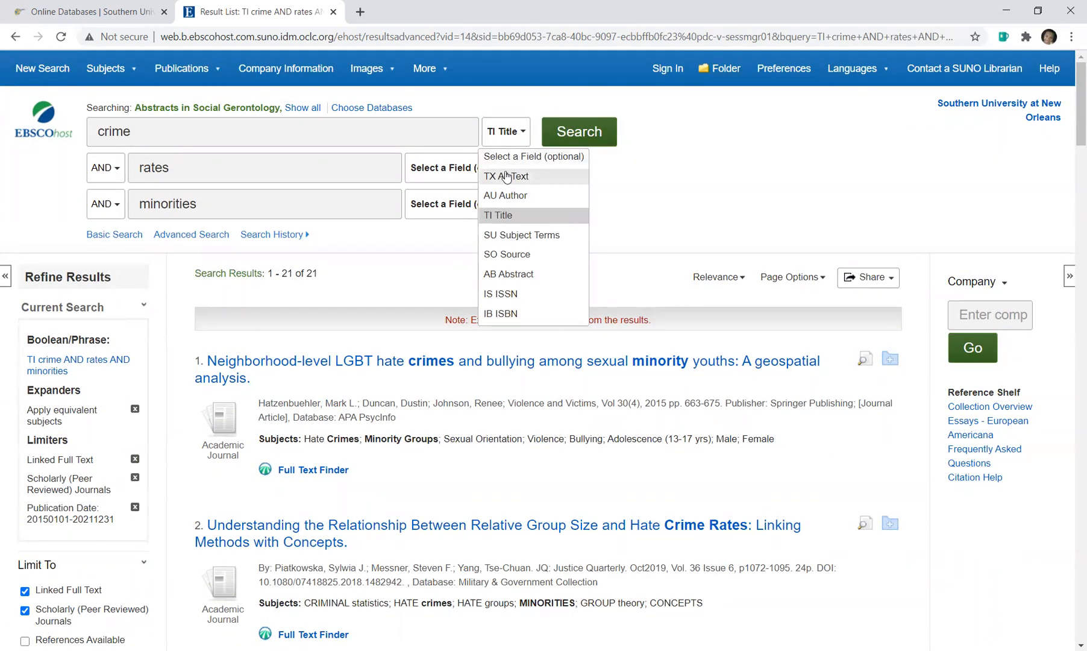
left_click(504, 158)
left_click(567, 138)
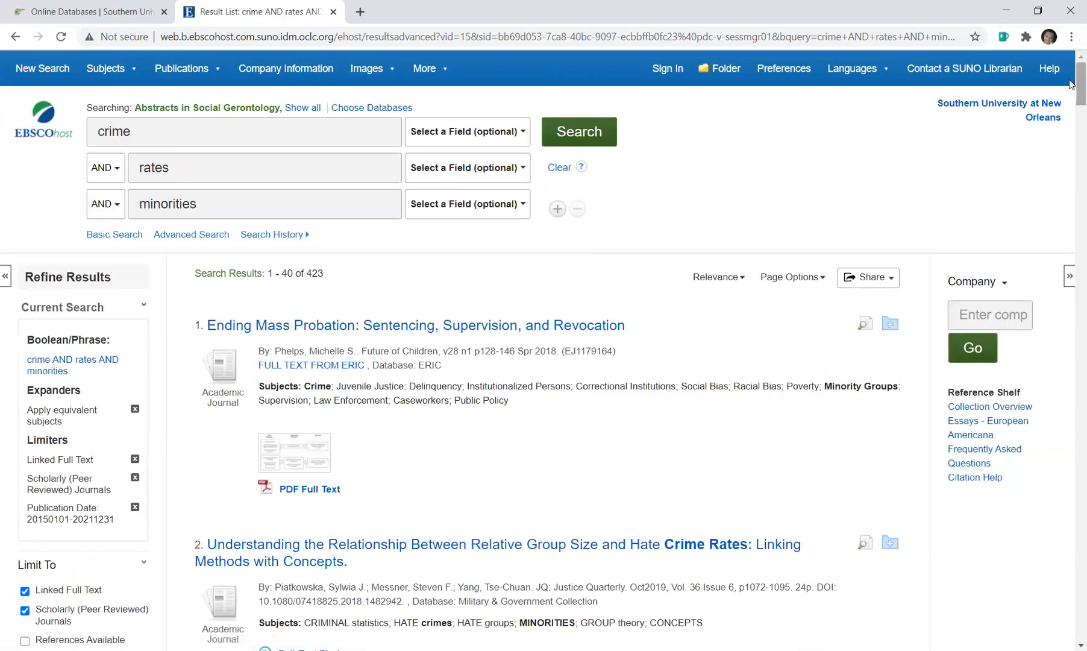
scroll(1072, 95, "down", 2)
scroll(1072, 95, "up", 2)
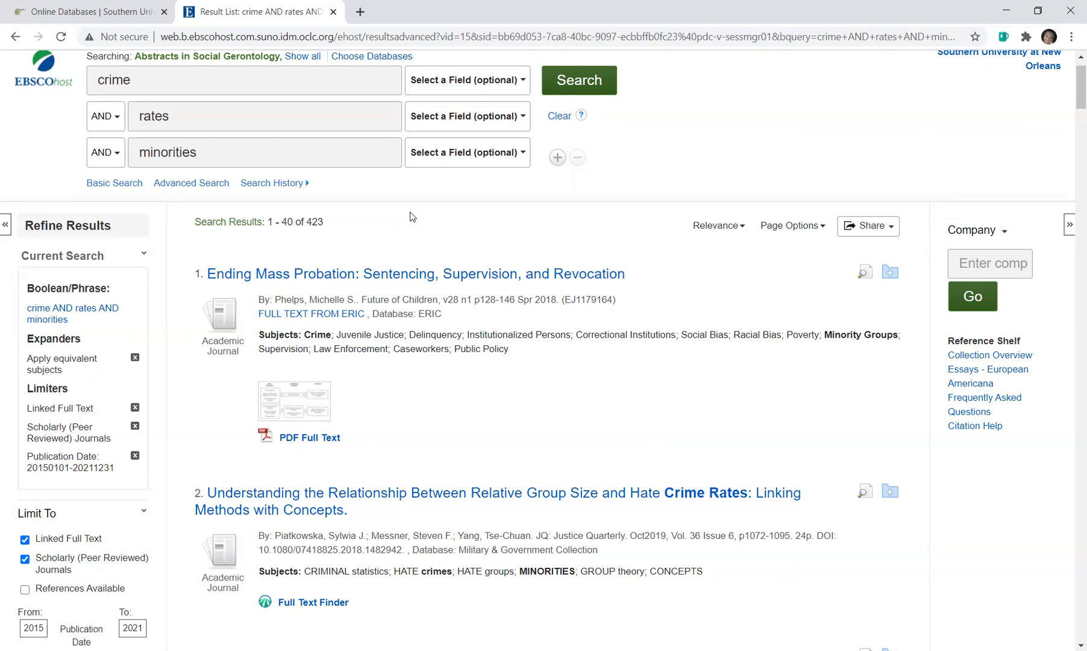
- Expand the third search term to "minorities or minority or multicultural", rerun the search and skim the first results
left_click(222, 157)
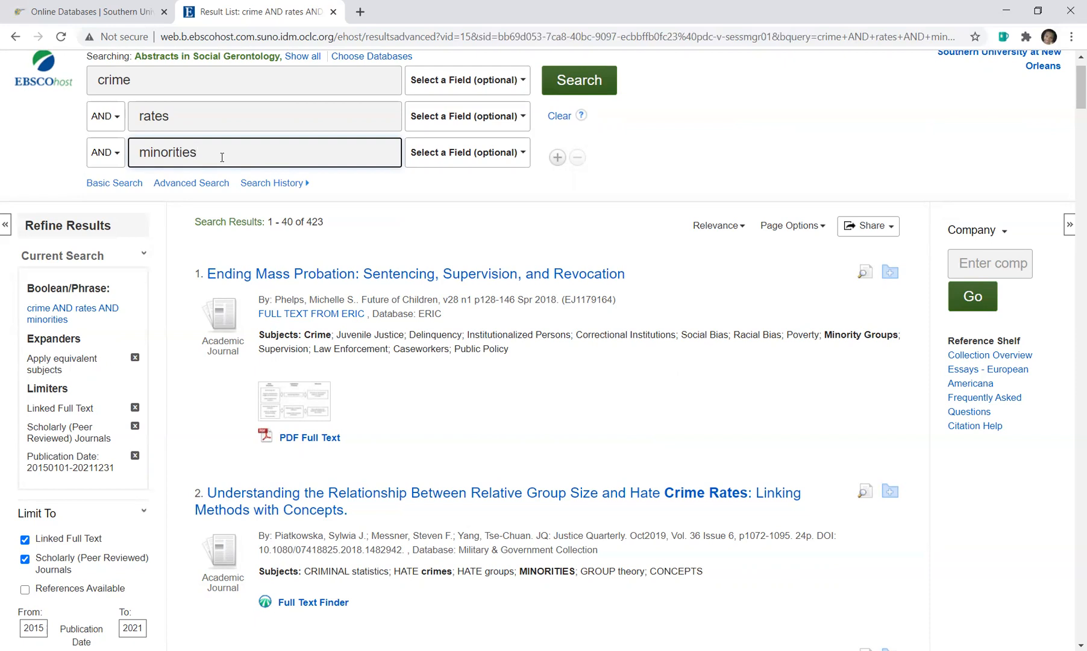
type("or minority")
type("or multicultural")
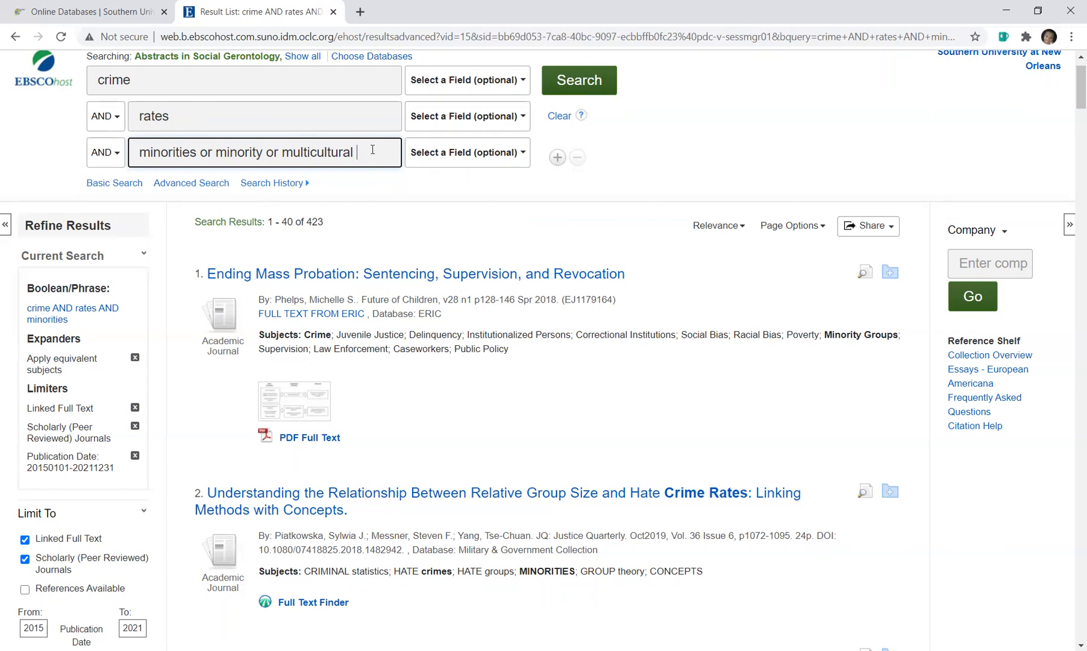
left_click(593, 84)
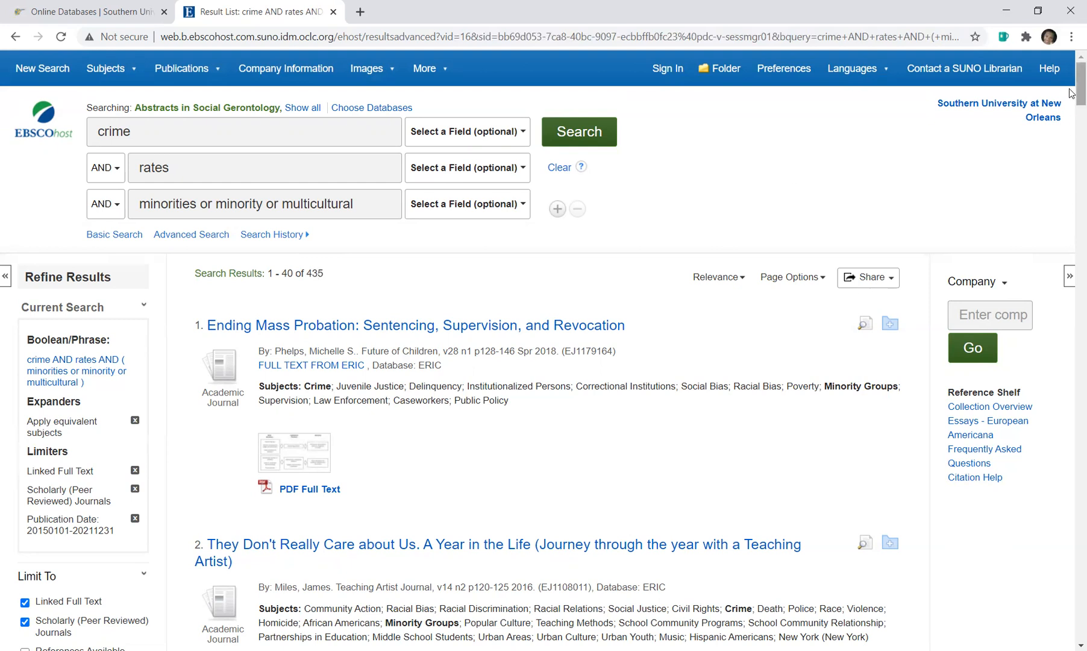
scroll(1070, 94, "down", 1)
scroll(1071, 98, "down", 1)
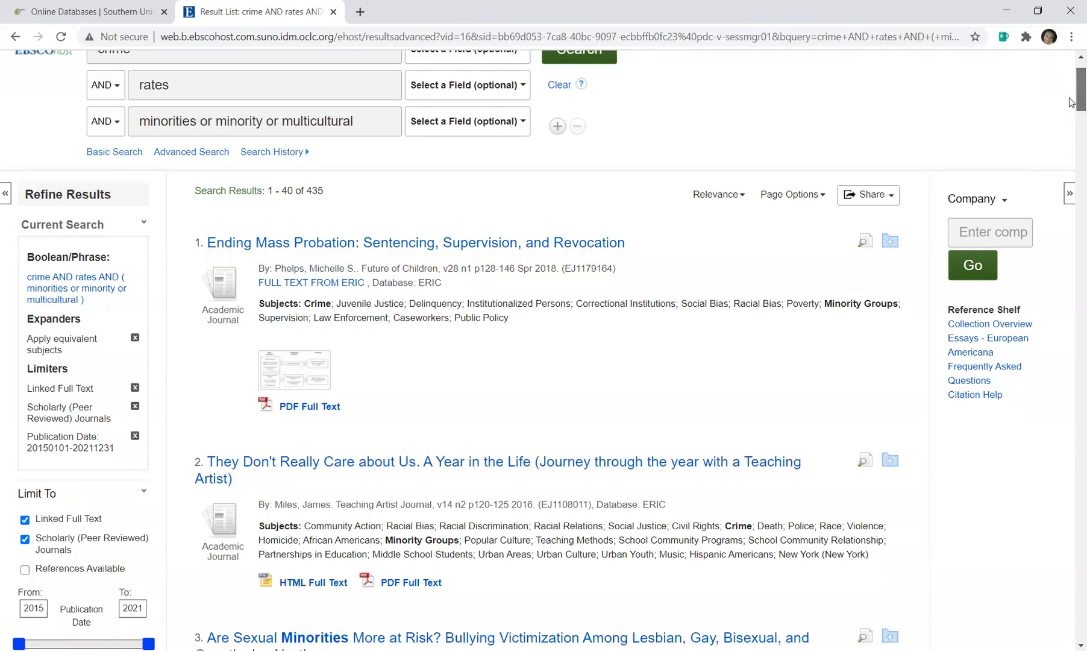
- Limit the source types of the search results to Academic Journals
scroll(1071, 96, "up", 2)
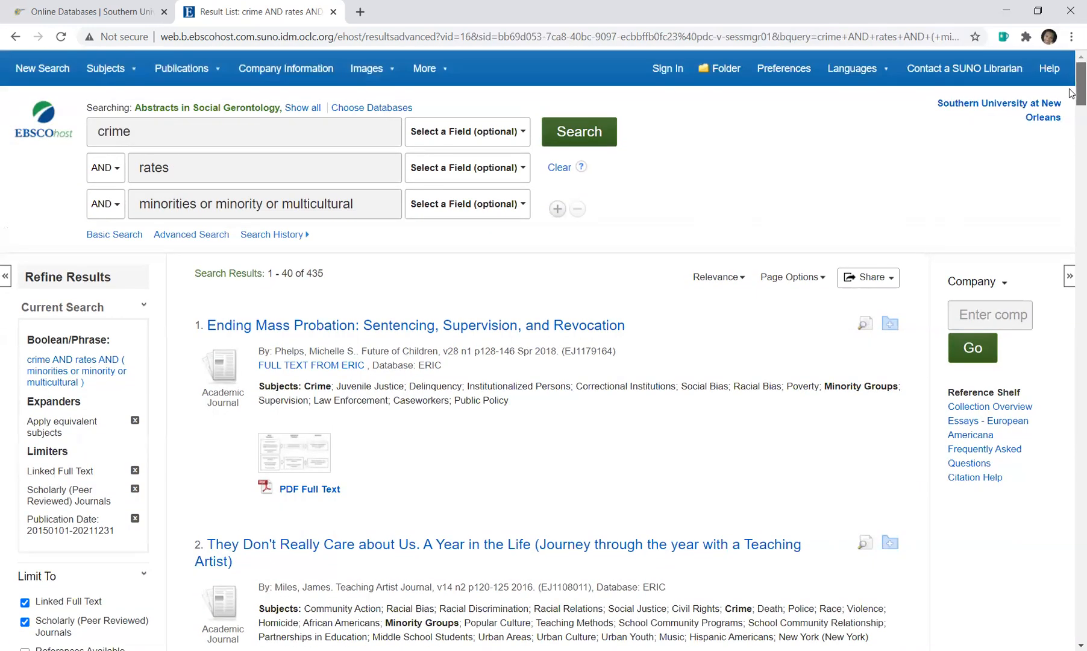
scroll(1070, 94, "down", 1)
scroll(1070, 96, "down", 2)
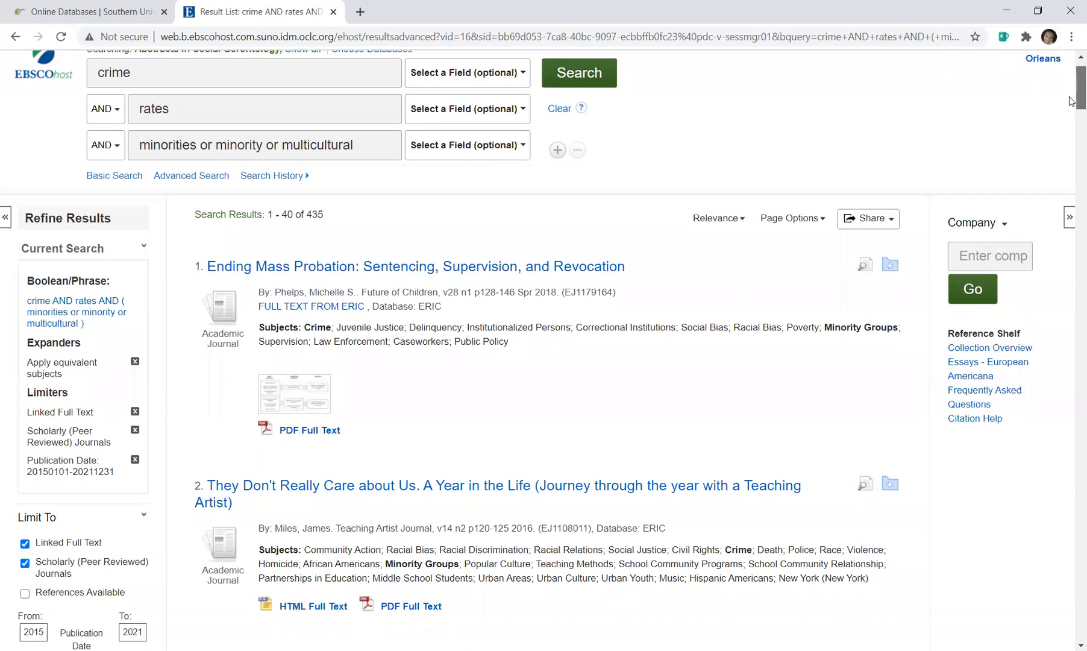
scroll(1070, 96, "up", 2)
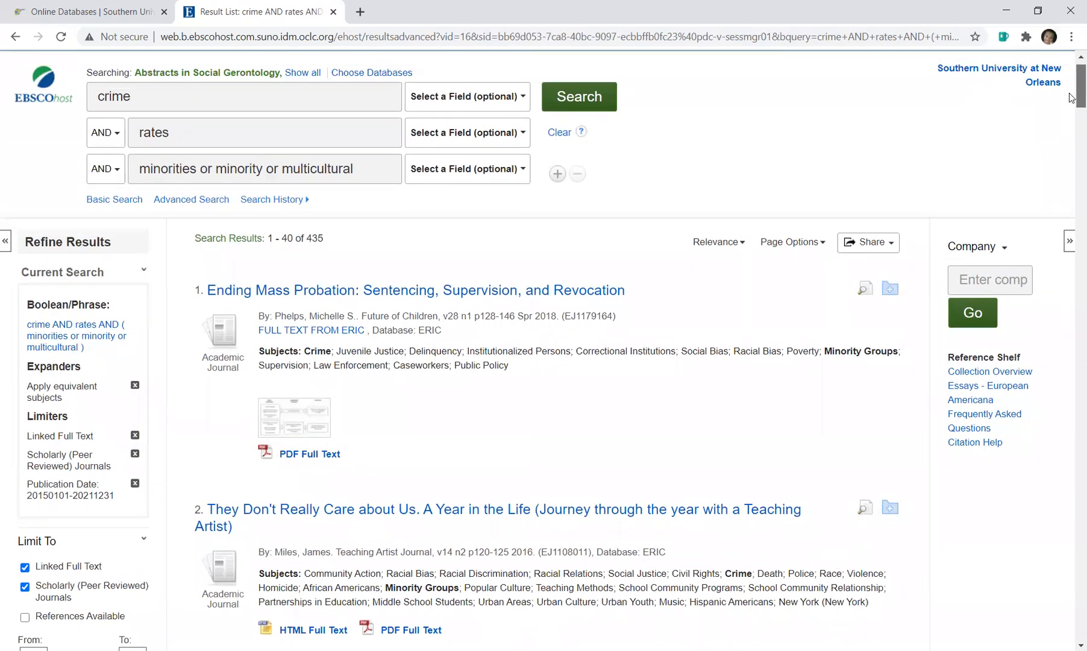
scroll(1071, 98, "down", 2)
scroll(1071, 98, "up", 2)
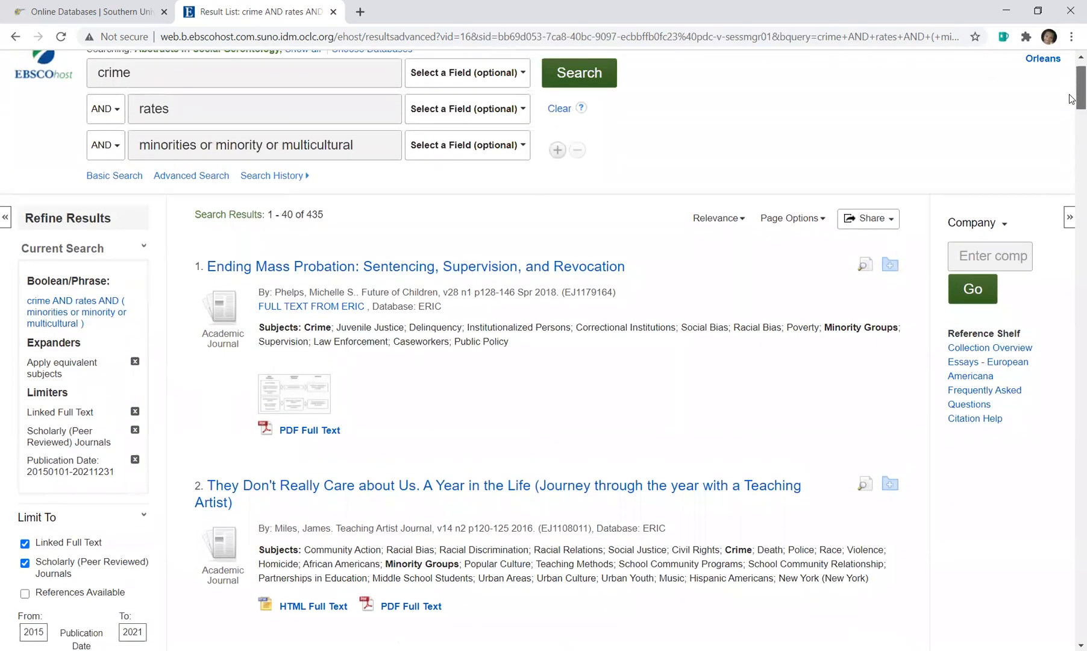
scroll(1070, 99, "up", 2)
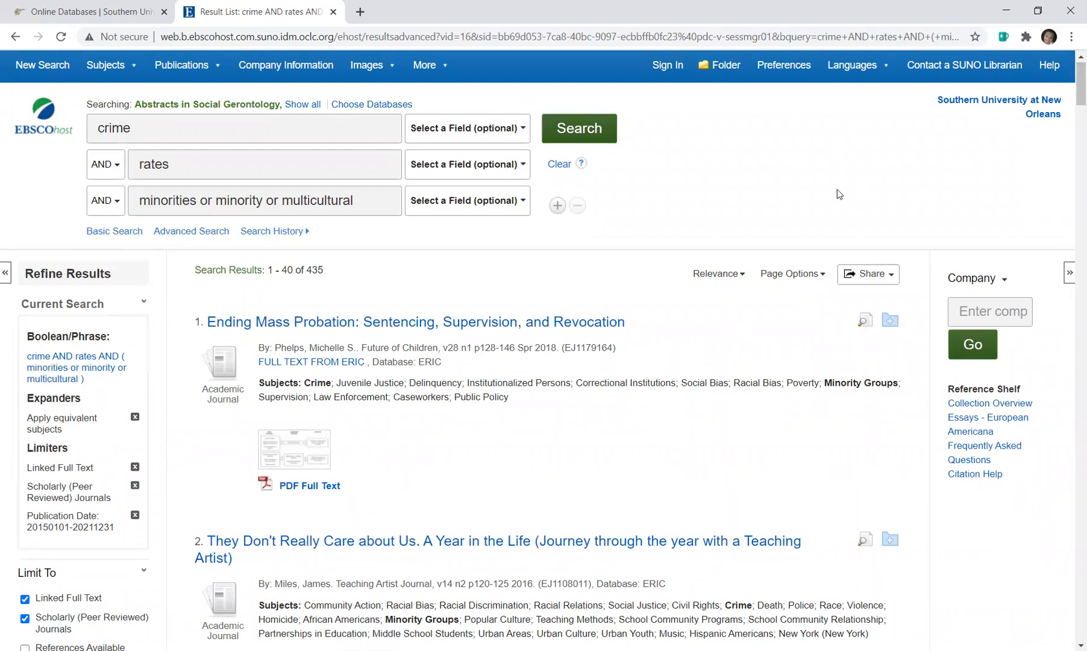
left_click_drag(1078, 89, 1071, 124)
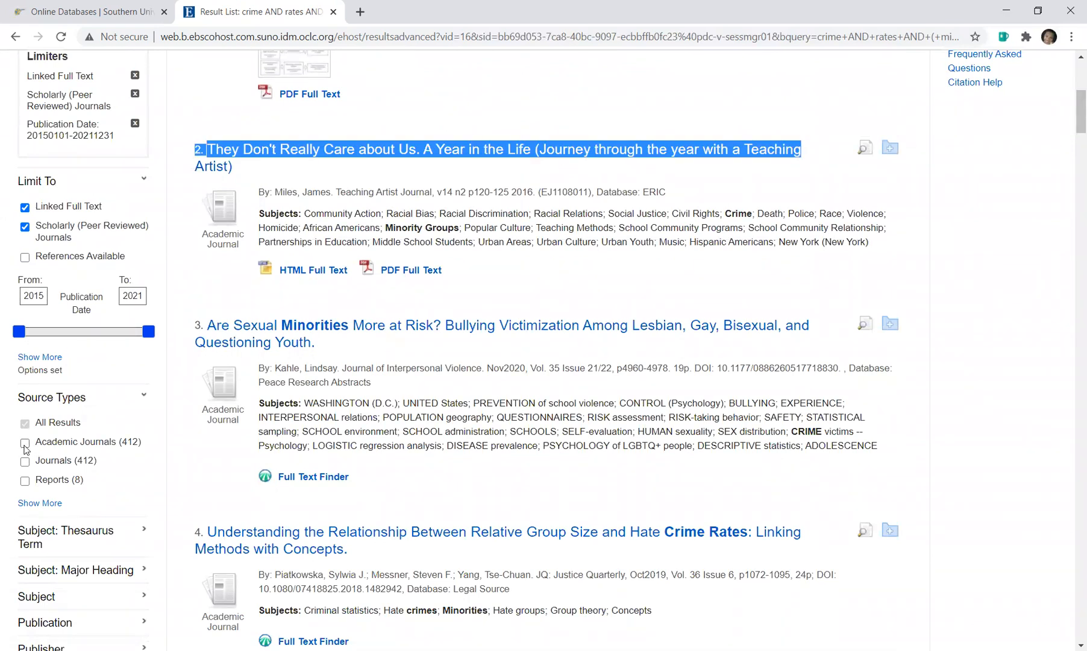
left_click(25, 443)
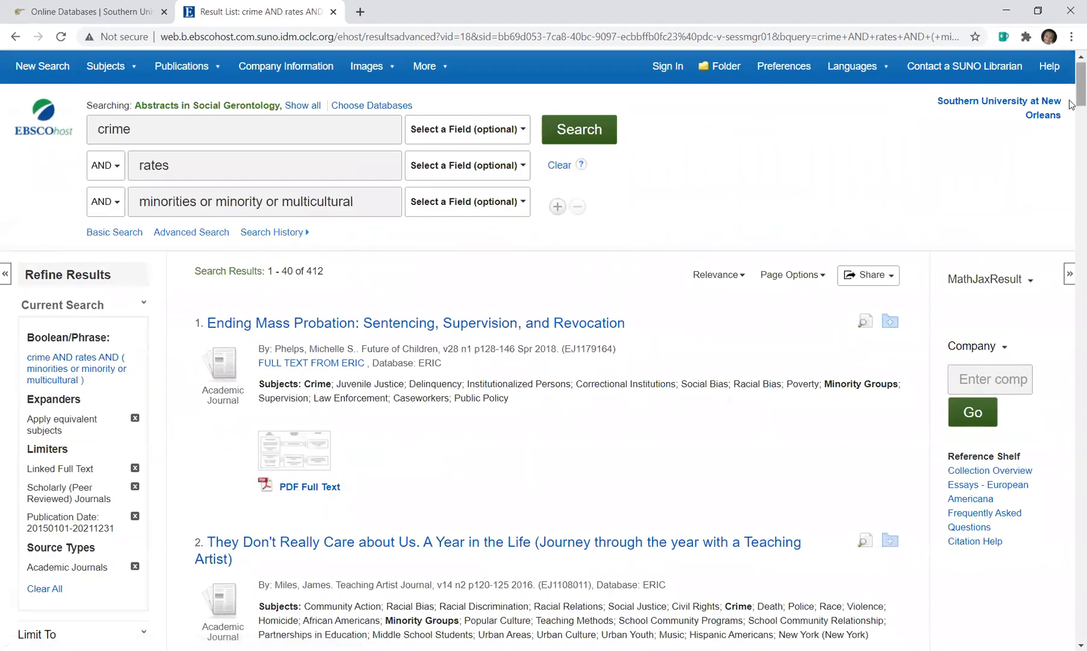
- Expand the Subject: Thesaurus Term, Subject: Major Heading and Subject filters to examine the terms they offer
scroll(1070, 109, "down", 6)
left_click_drag(1070, 119, 1071, 152)
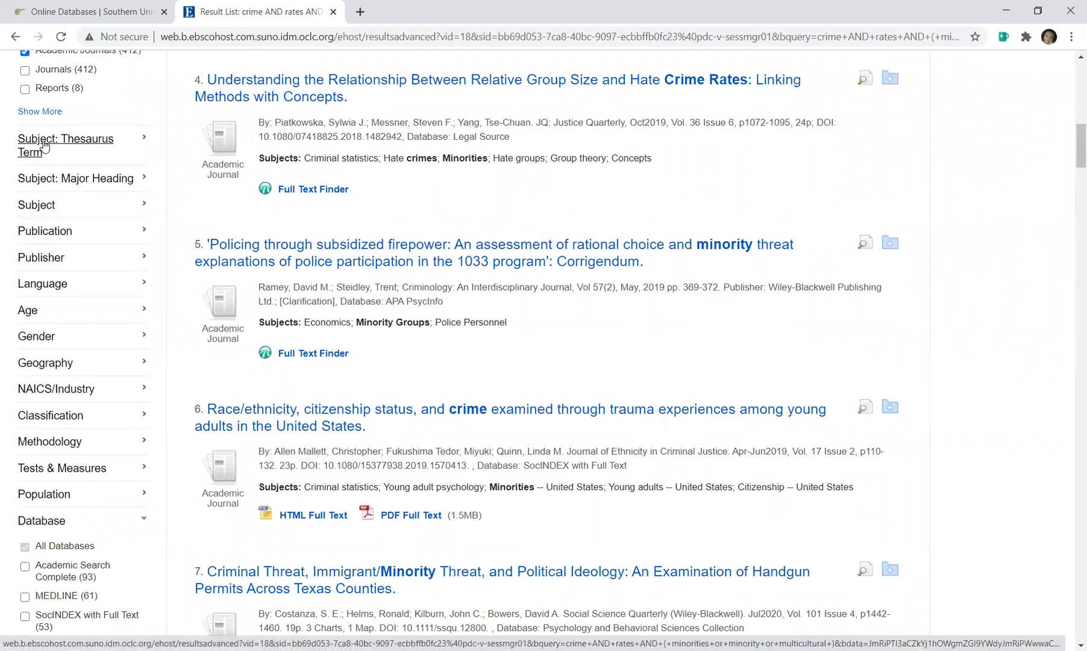
left_click(143, 144)
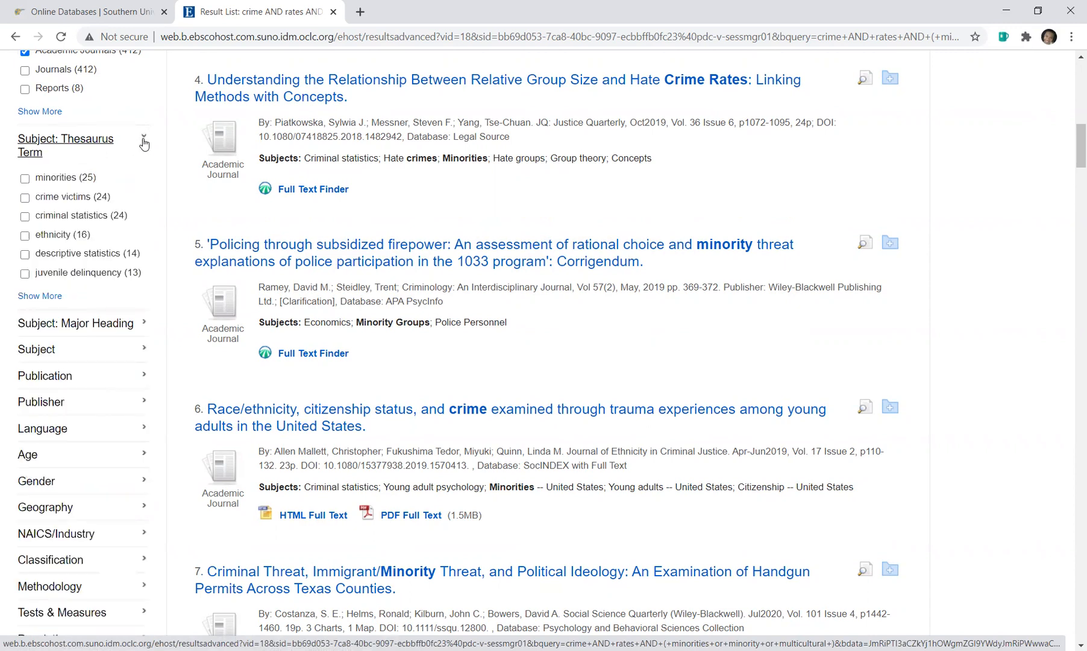
left_click(142, 142)
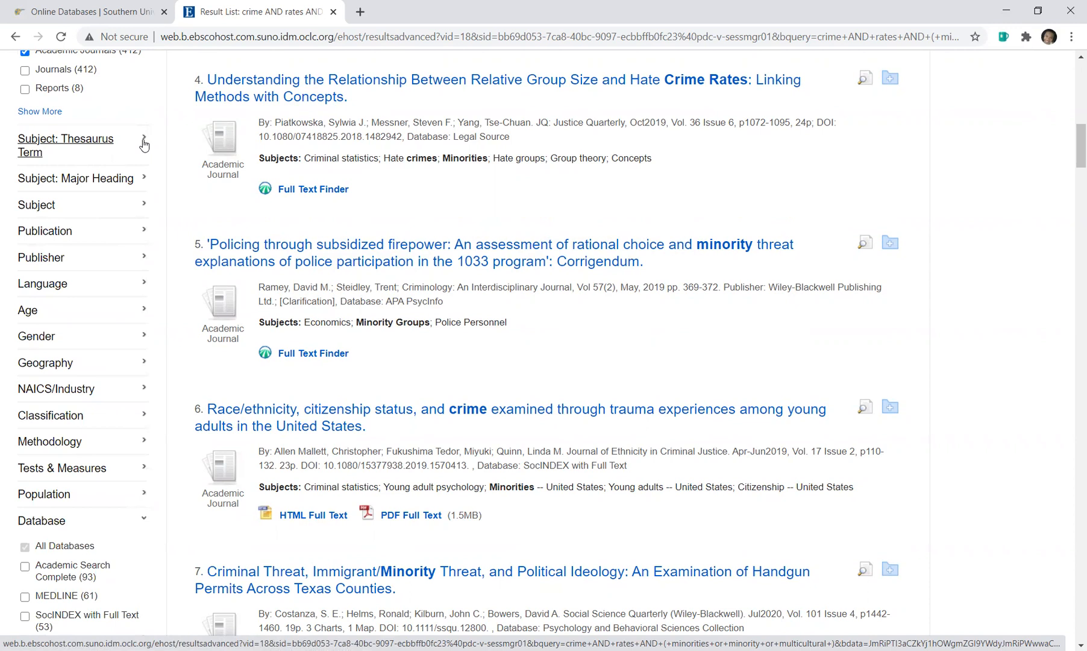
left_click(143, 144)
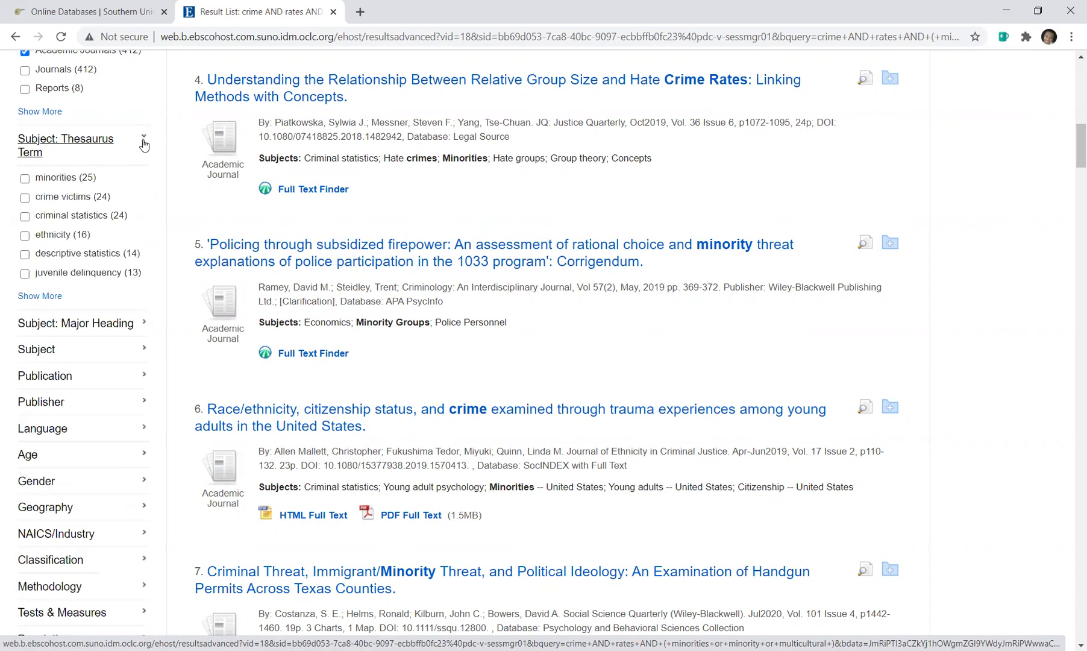
left_click(46, 325)
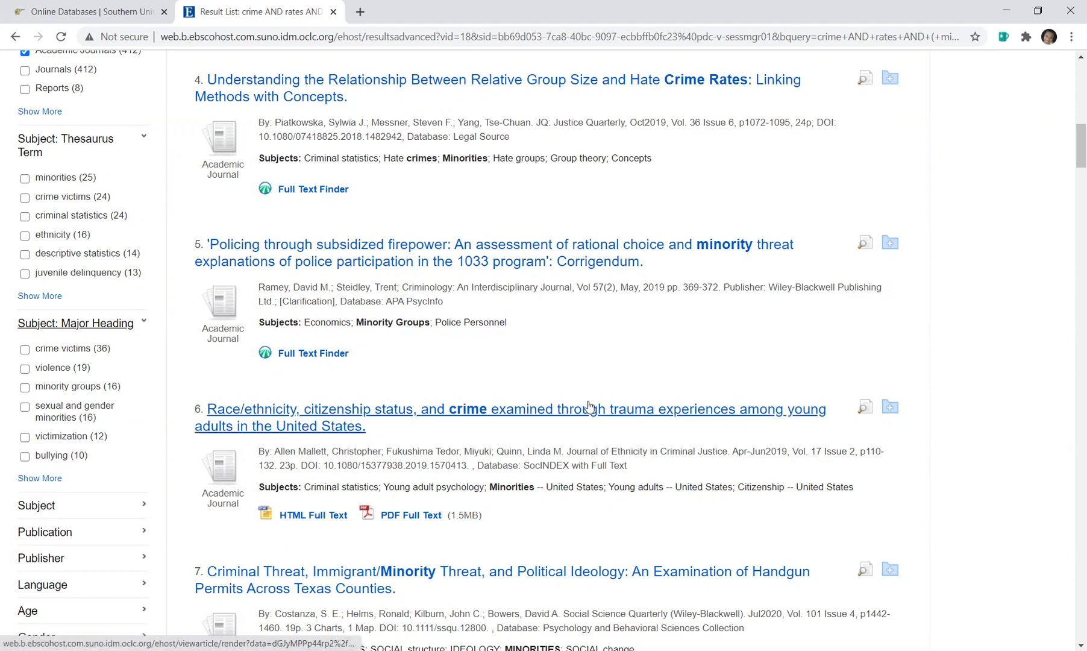
scroll(345, 269, "down", 3)
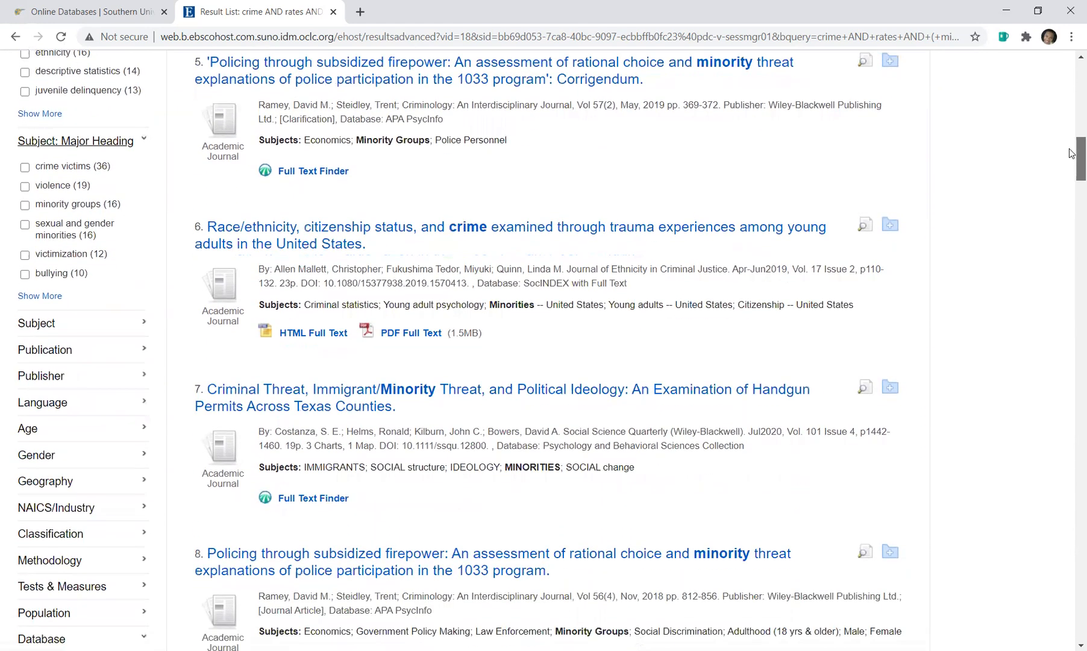
left_click(47, 319)
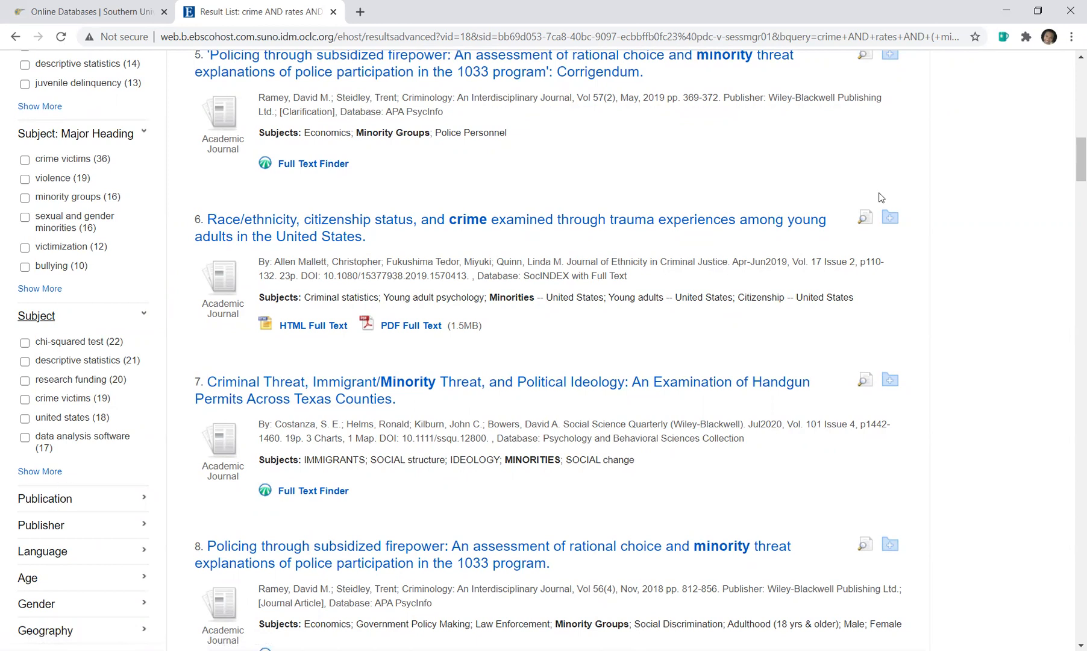
- Expand the Age and Gender filters to examine their available options
left_click_drag(1072, 157, 1072, 183)
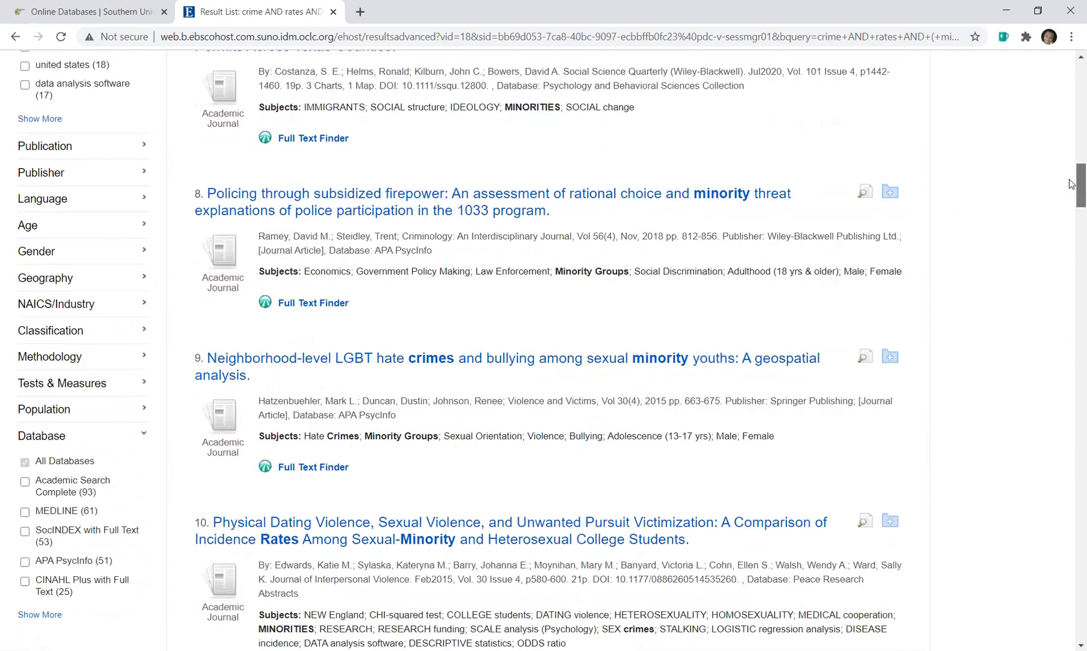
left_click(25, 227)
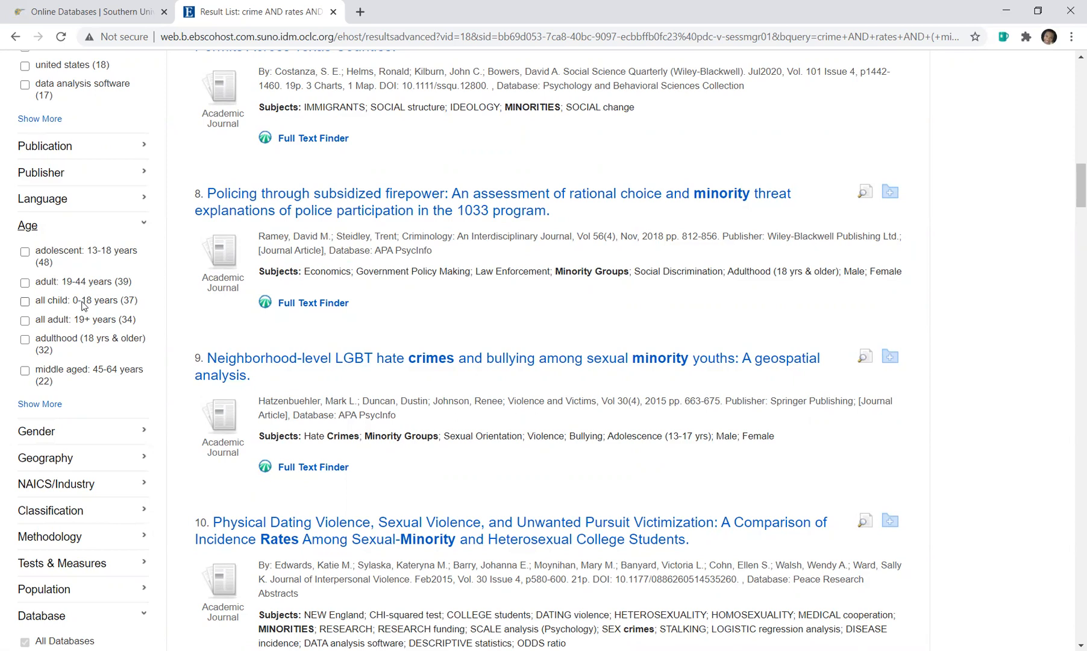
left_click(37, 432)
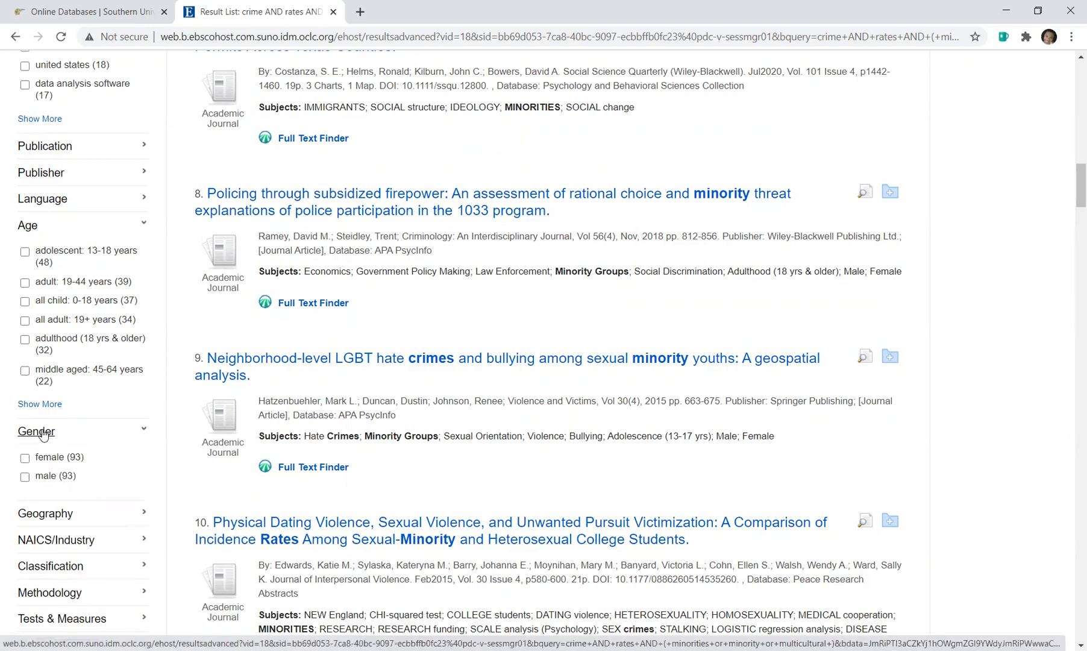
- Limit the results by geography to united states and skim the narrowed list
scroll(1071, 179, "down", 5)
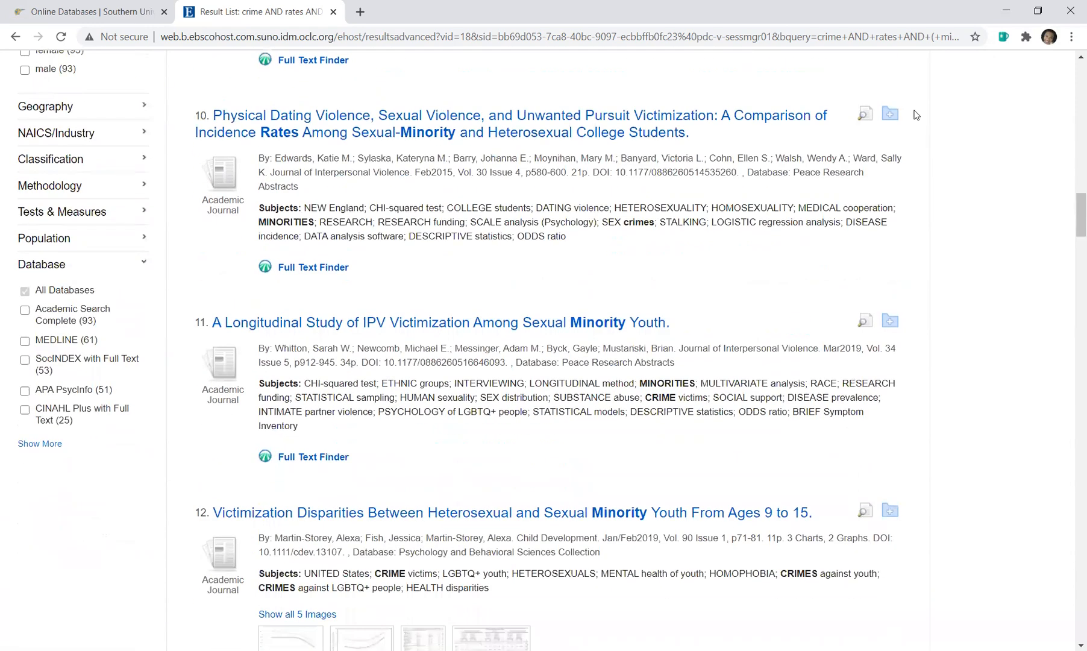
left_click(47, 108)
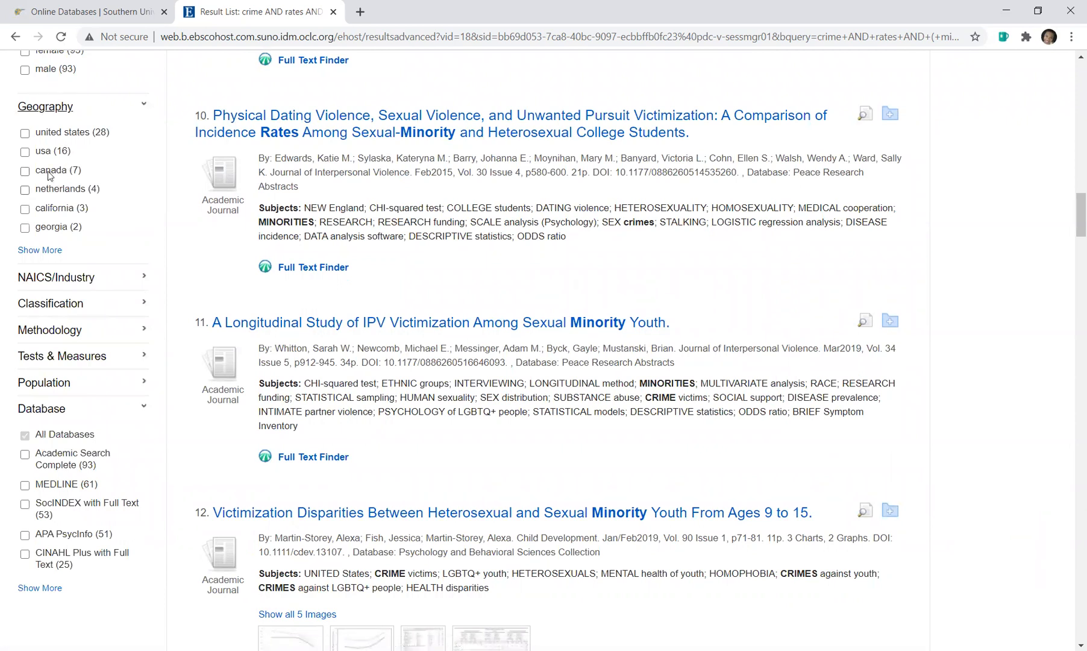
left_click(27, 137)
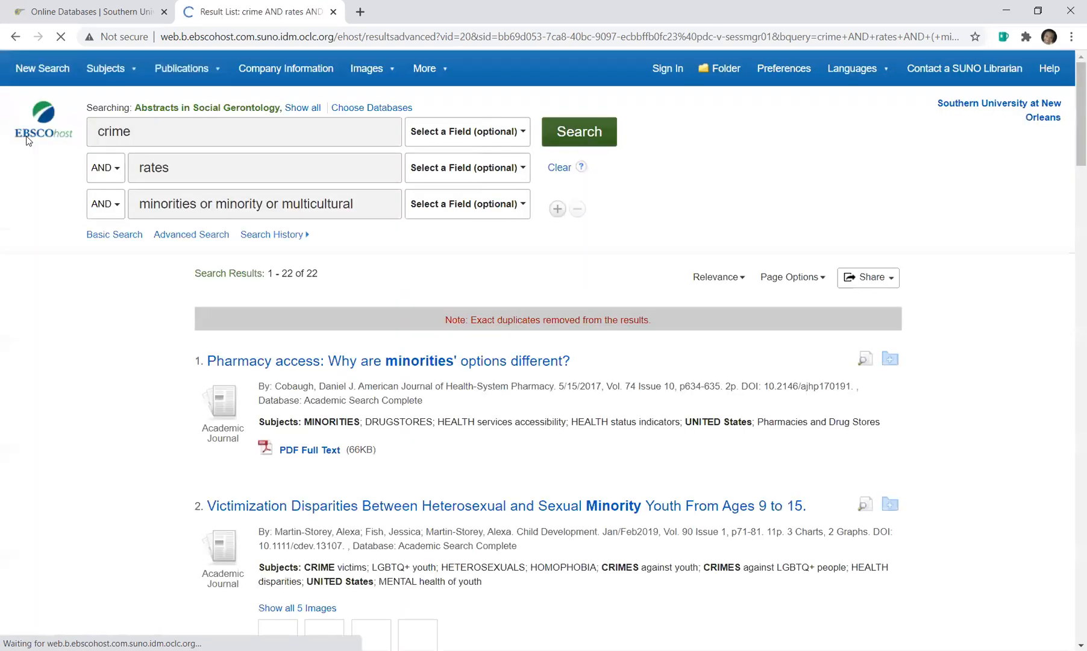
left_click_drag(1071, 275, 1071, 199)
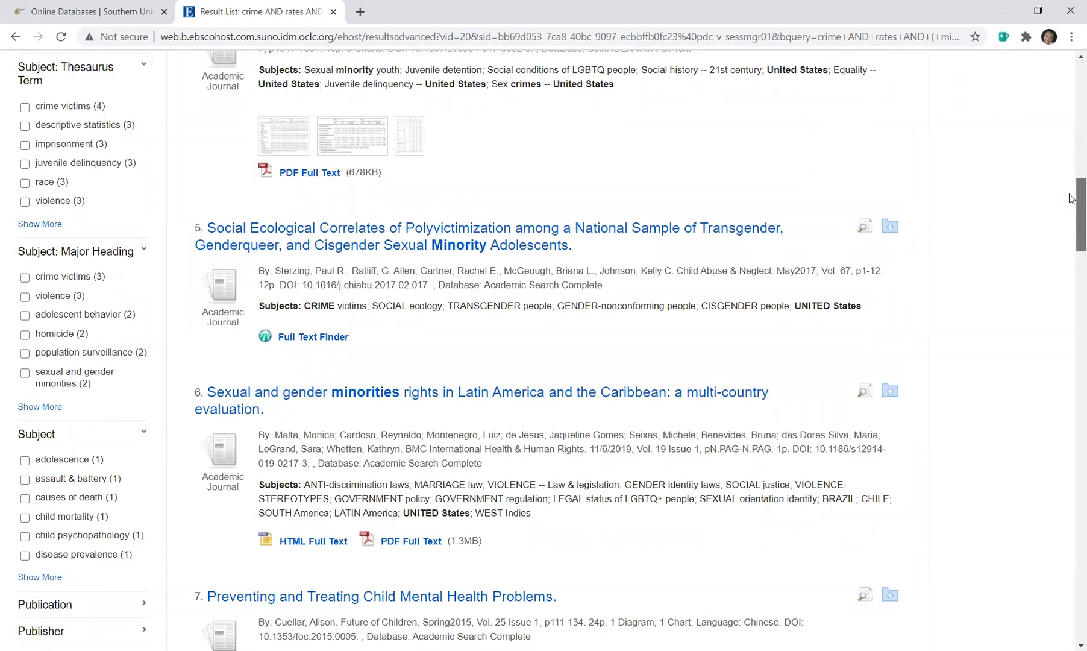
left_click_drag(1070, 198, 1071, 84)
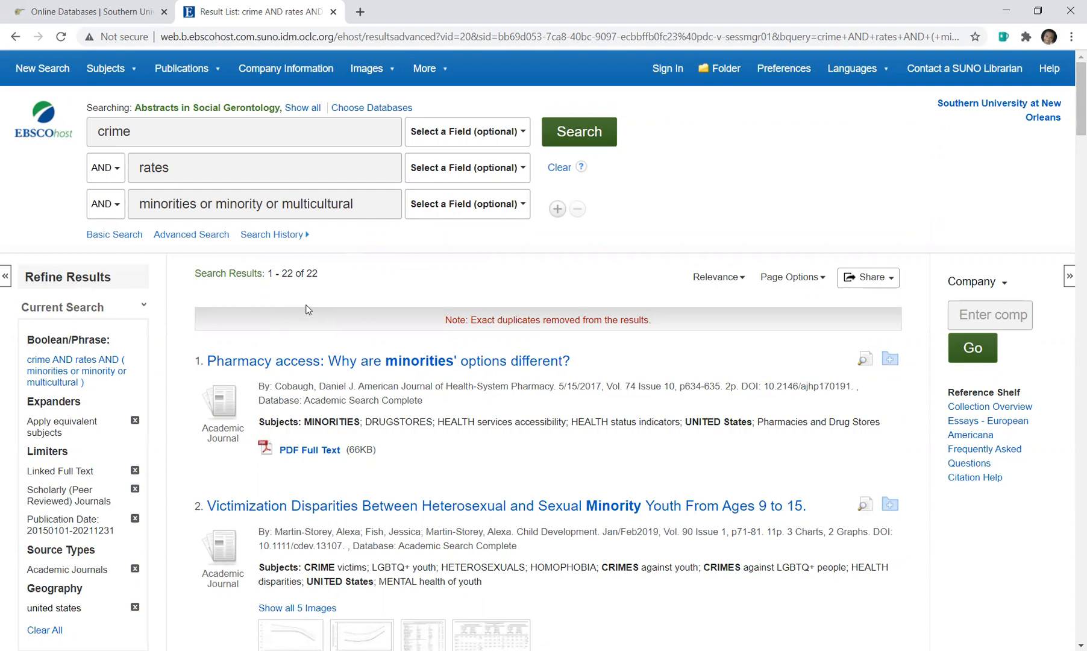
- Show the full list of databases with their hit counts, look it over and close it without changing the selection
left_click_drag(1071, 94, 1007, 317)
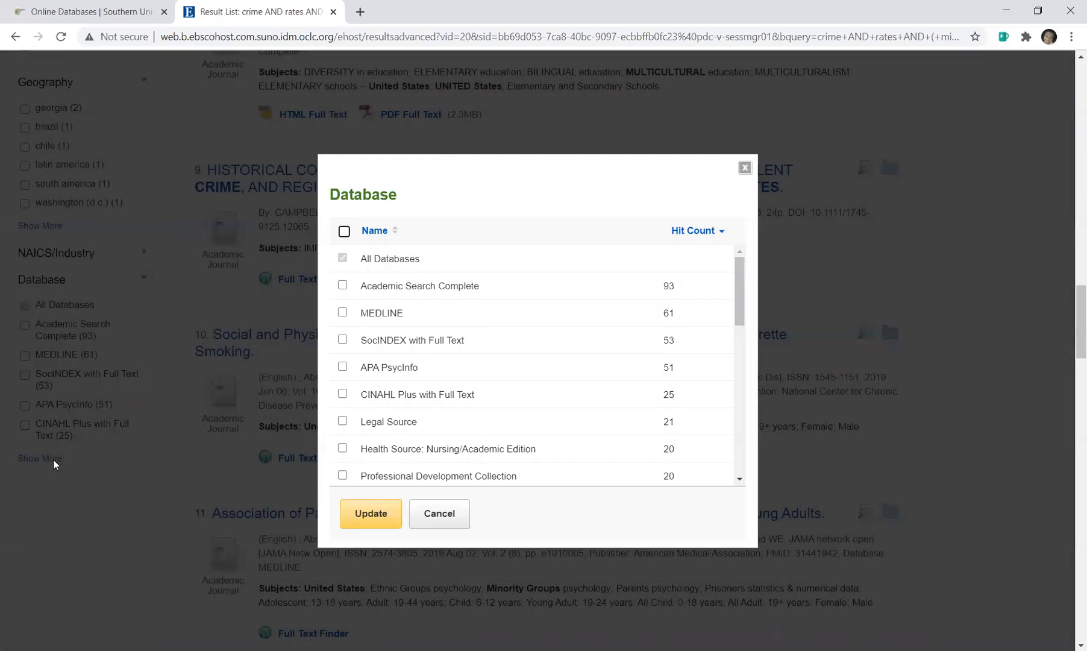
left_click_drag(738, 309, 740, 284)
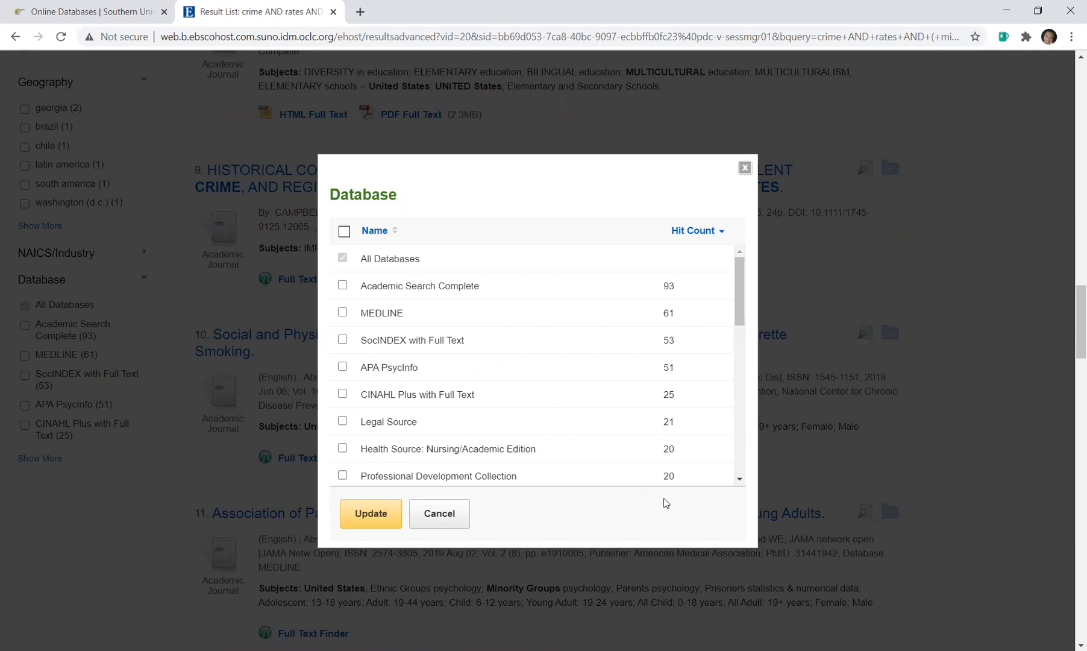
left_click(746, 169)
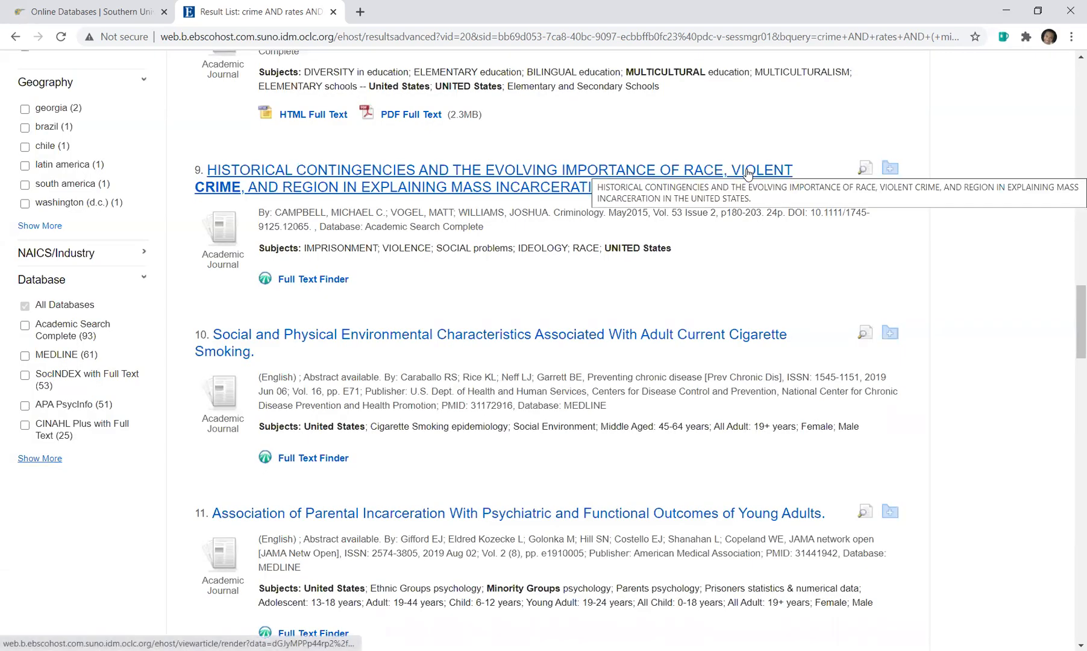
- Skim the first results and open the detailed record of "Pharmacy access: Why are minorities' options different?"
left_click_drag(1075, 338, 1071, 174)
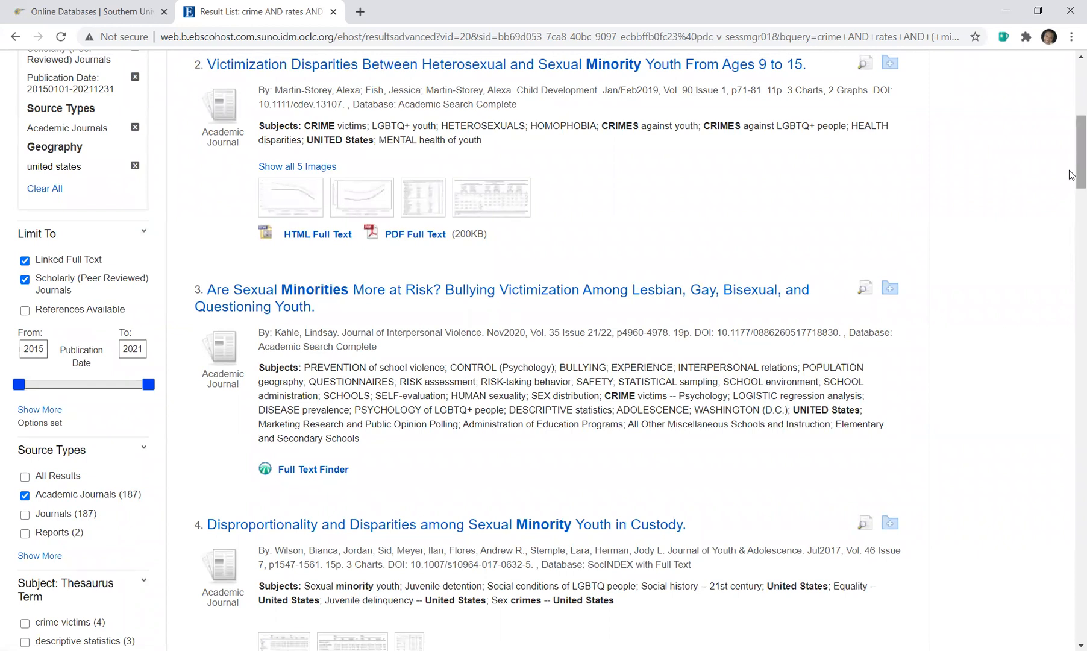
left_click_drag(1071, 175, 1070, 124)
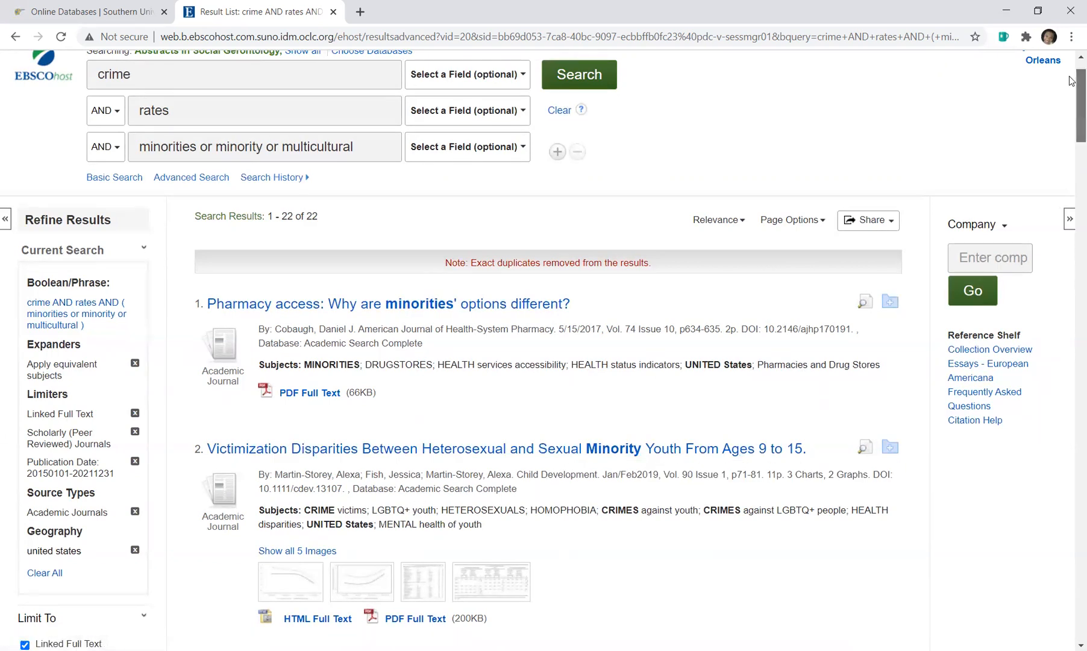
scroll(1070, 80, "down", 2)
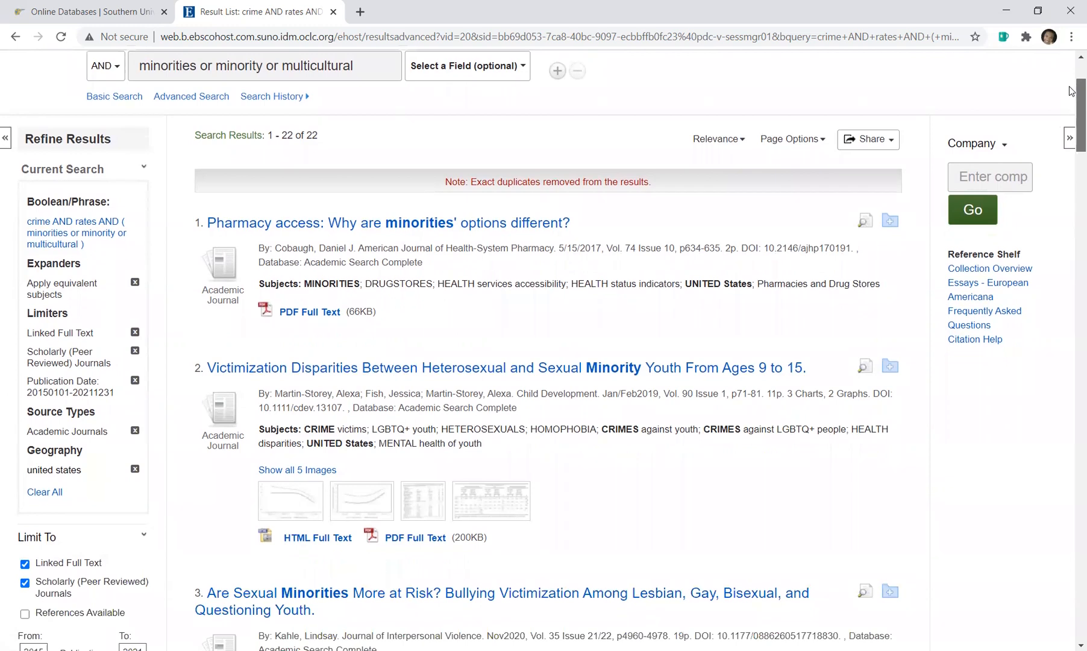
scroll(1071, 90, "down", 4)
mouse_move(1070, 112)
left_mouse_down()
mouse_move(1068, 194)
mouse_move(1066, 80)
mouse_move(1065, 90)
left_mouse_up()
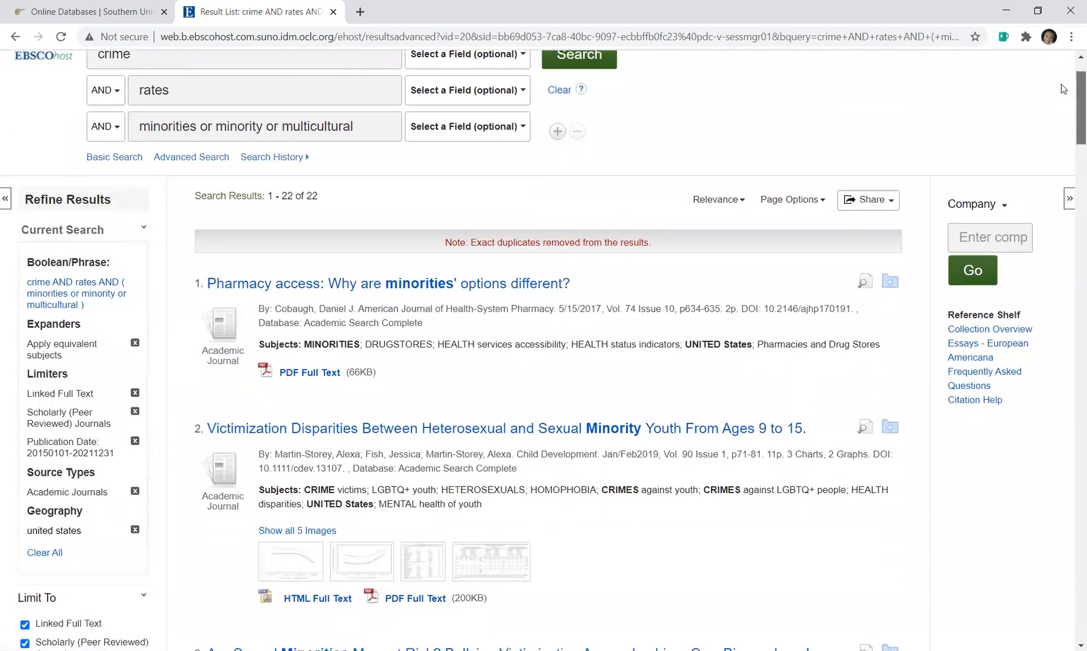
left_click(335, 217)
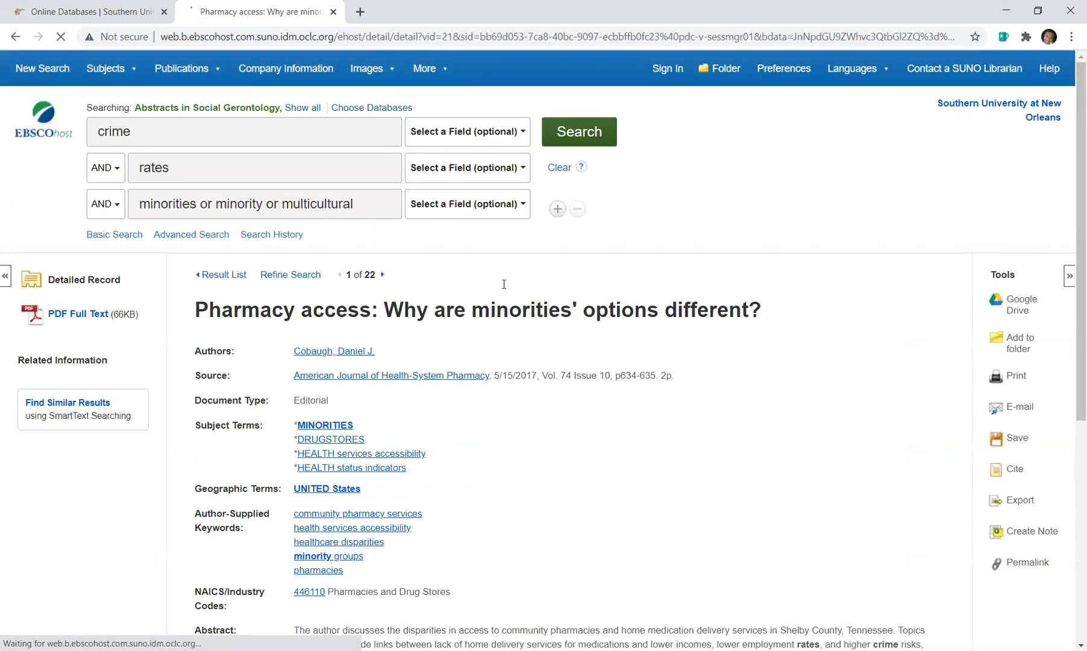
- Examine the article's detailed record, including its source, subject terms, keywords, abstract and the available tools
scroll(1069, 159, "down", 2)
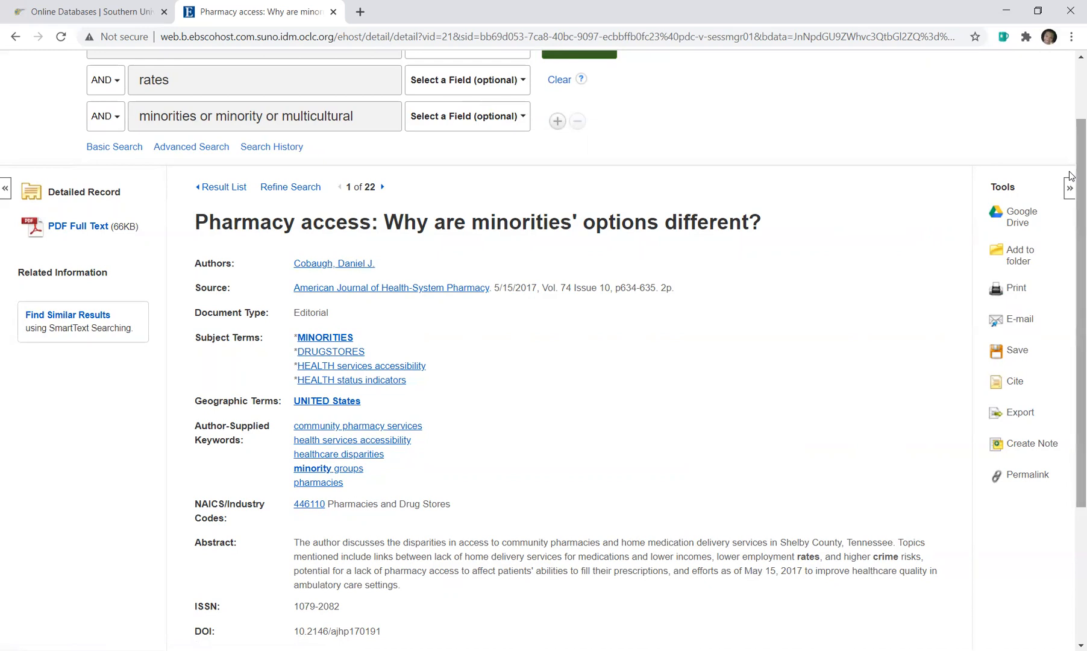
scroll(1070, 175, "up", 2)
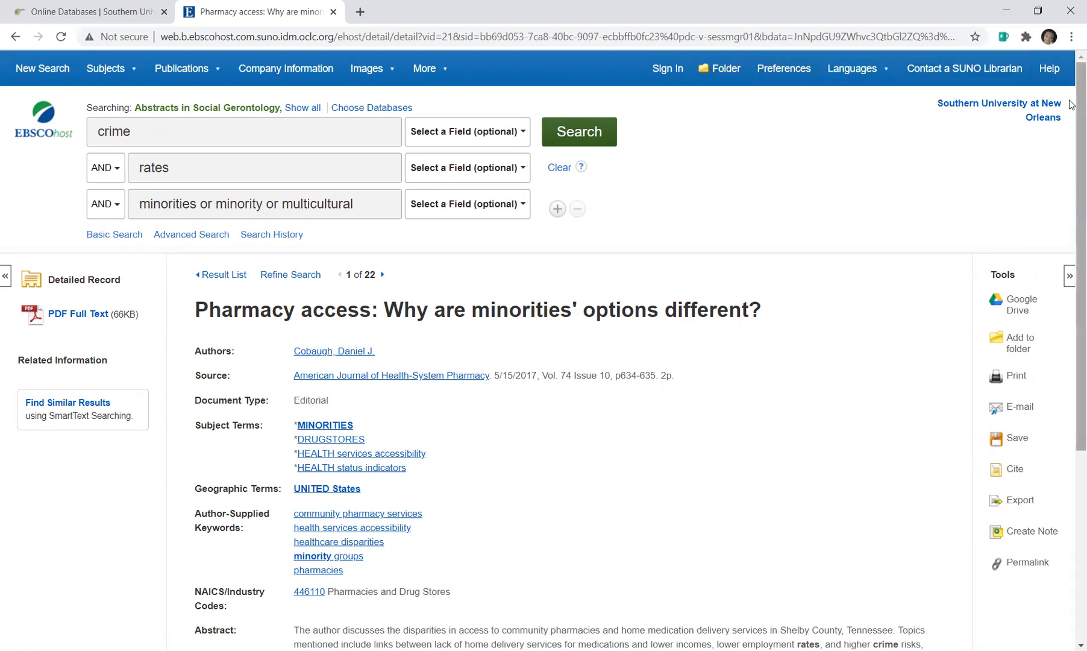
scroll(1070, 124, "down", 1)
scroll(1070, 124, "down", 2)
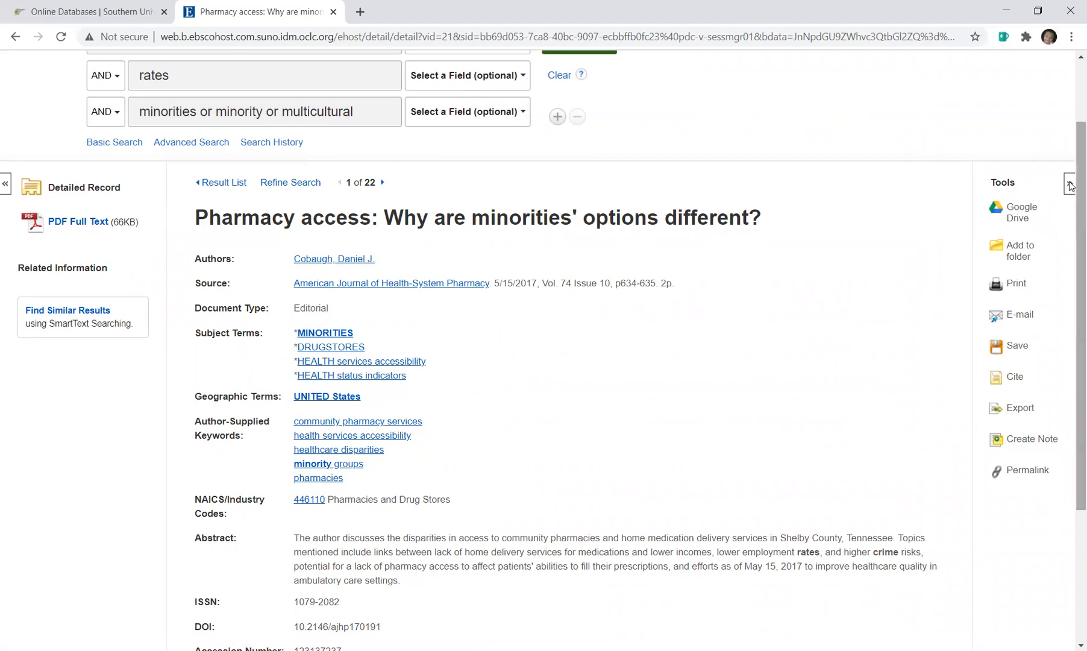
left_click_drag(1071, 182, 1071, 96)
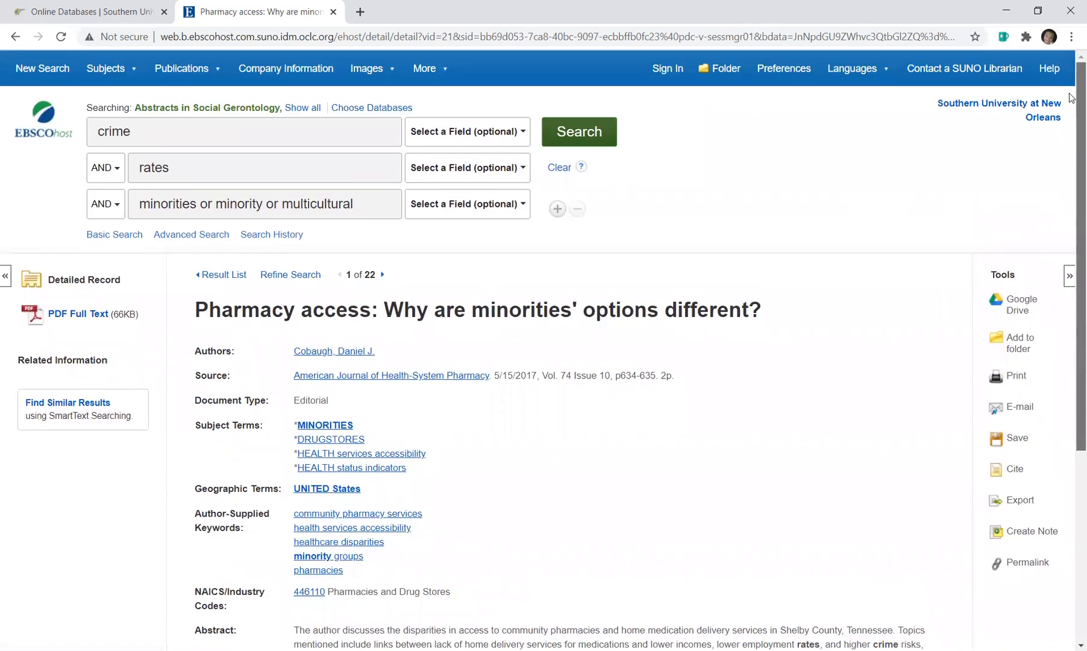
scroll(1071, 141, "down", 1)
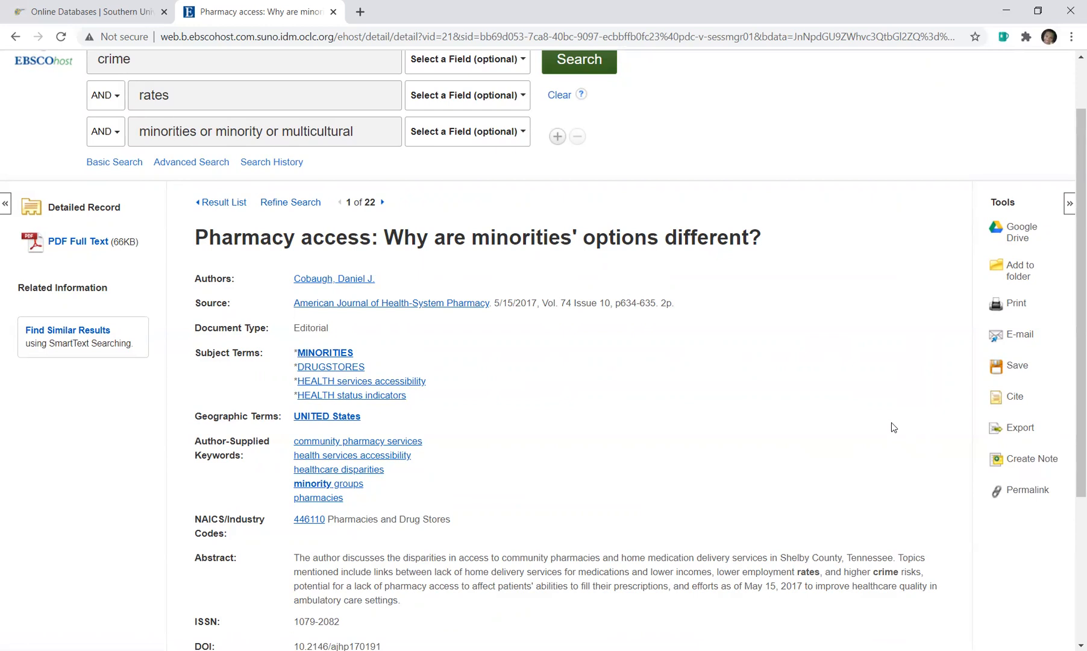
- Display the citation formats for the pharmacy access article, look through them to the APA and Chicago/Turabian references, and close them
left_click(1016, 399)
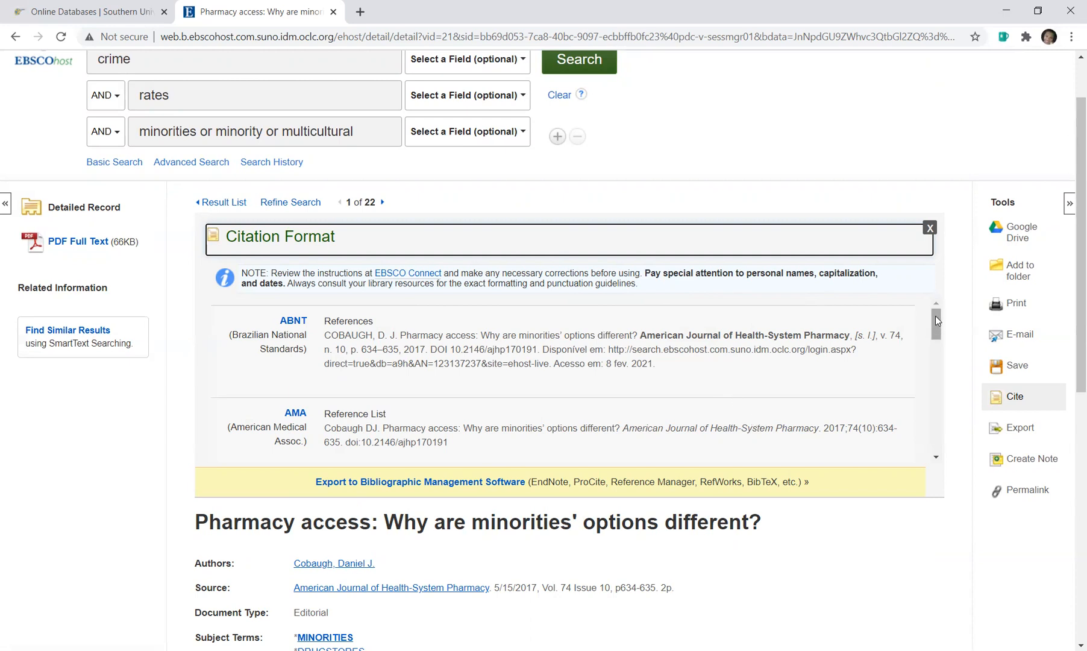
left_click_drag(935, 317, 934, 346)
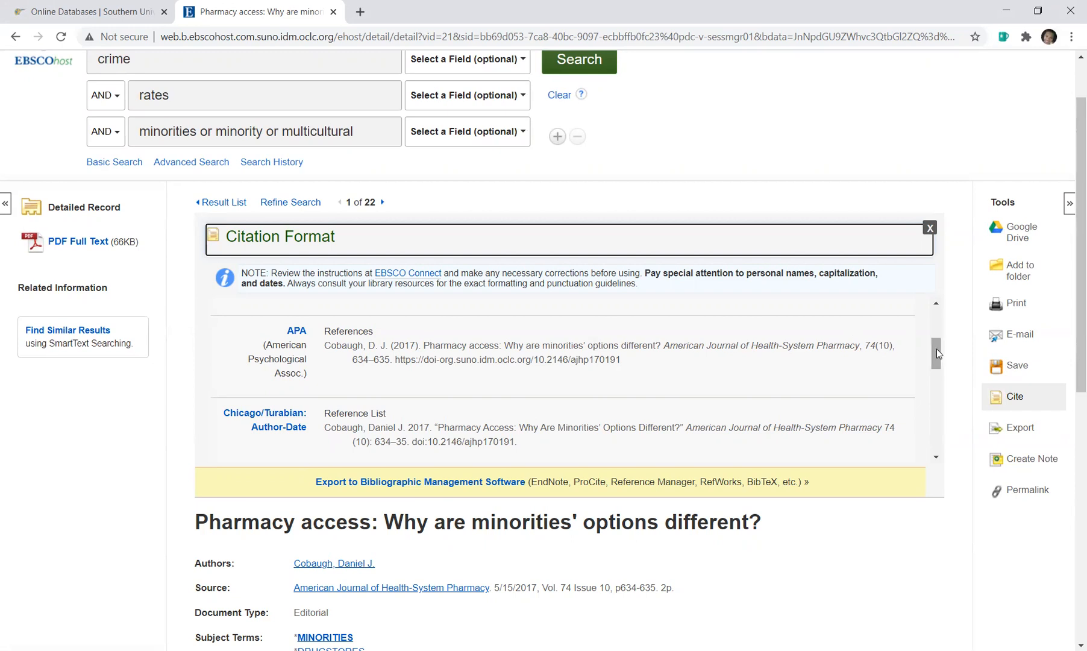
left_click(930, 228)
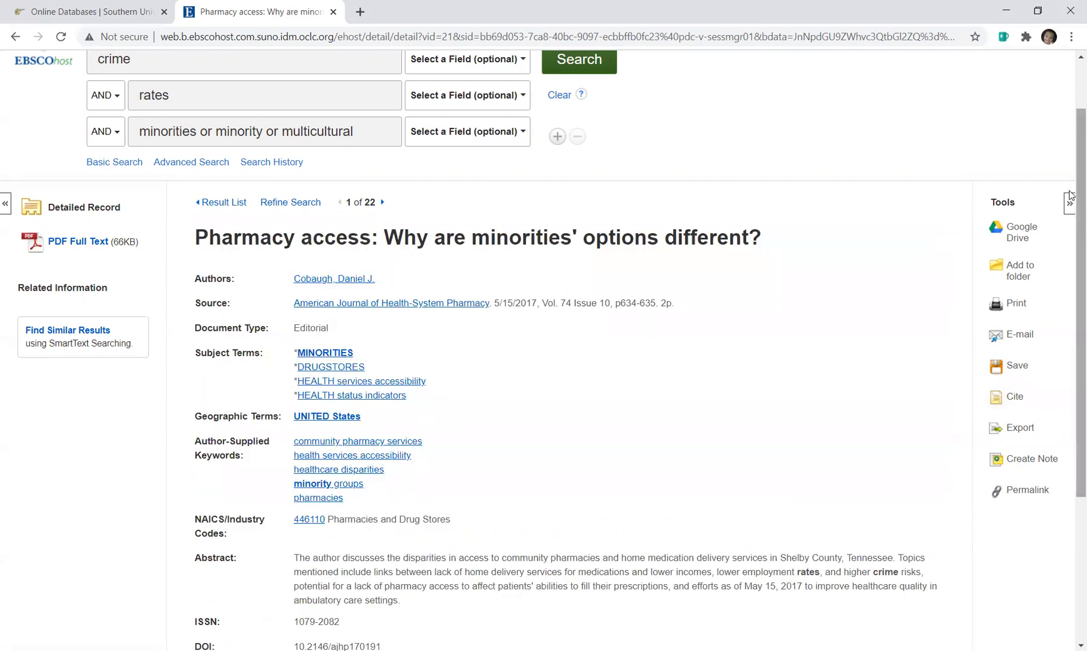
- Open the PDF full text of the pharmacy access article and the "Hepatotoxicity assoc..." article from the same issue
scroll(1070, 196, "down", 3)
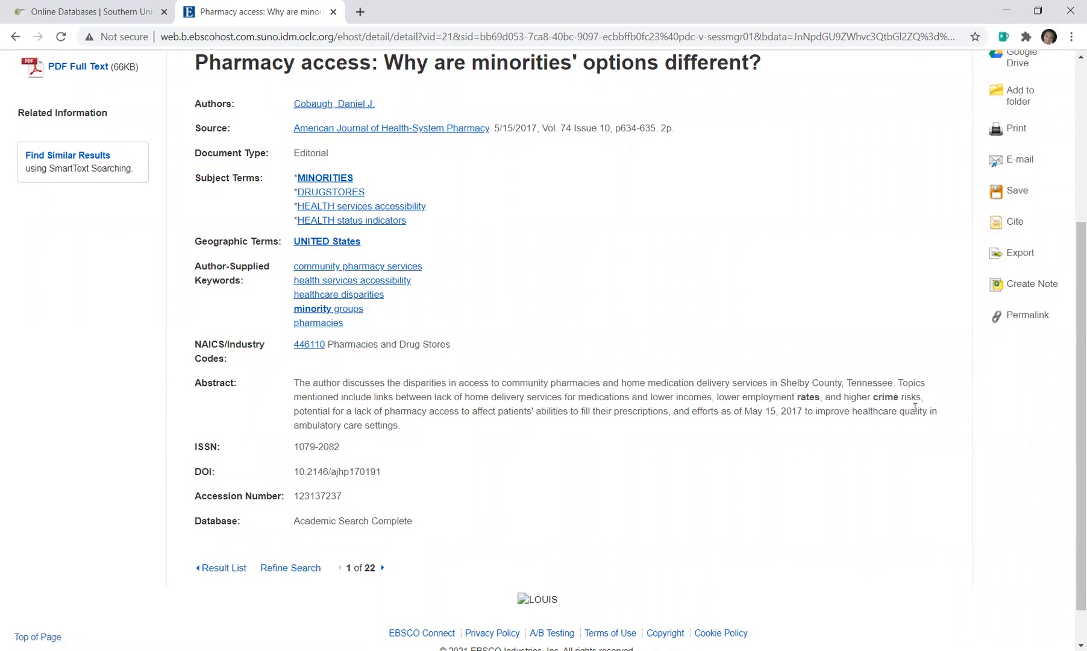
left_click_drag(1074, 382, 1072, 245)
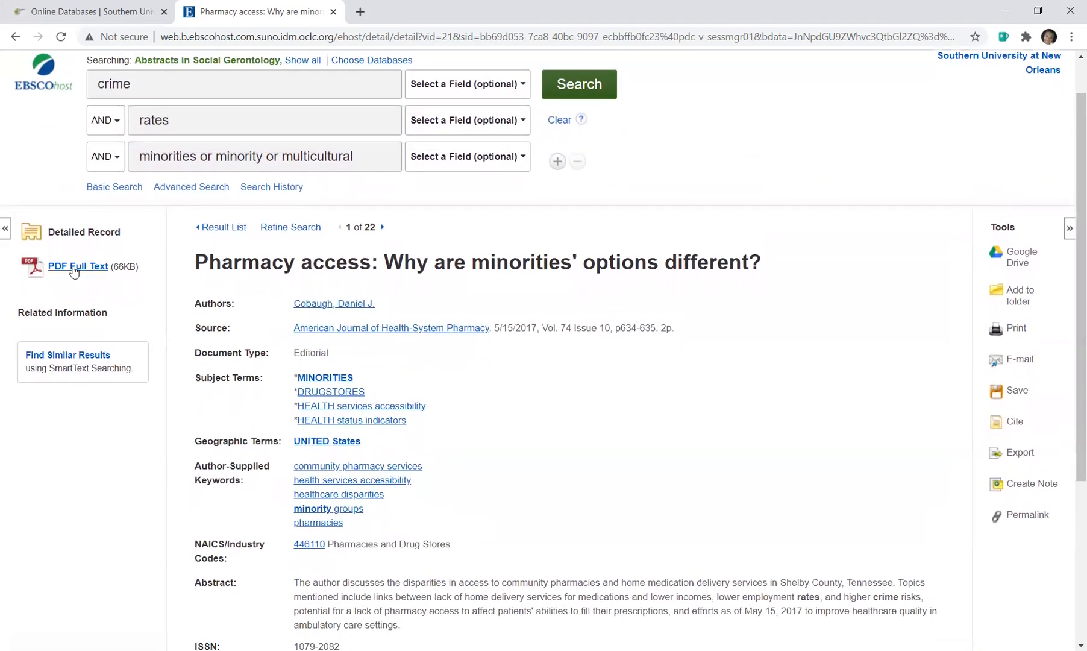
left_click(69, 266)
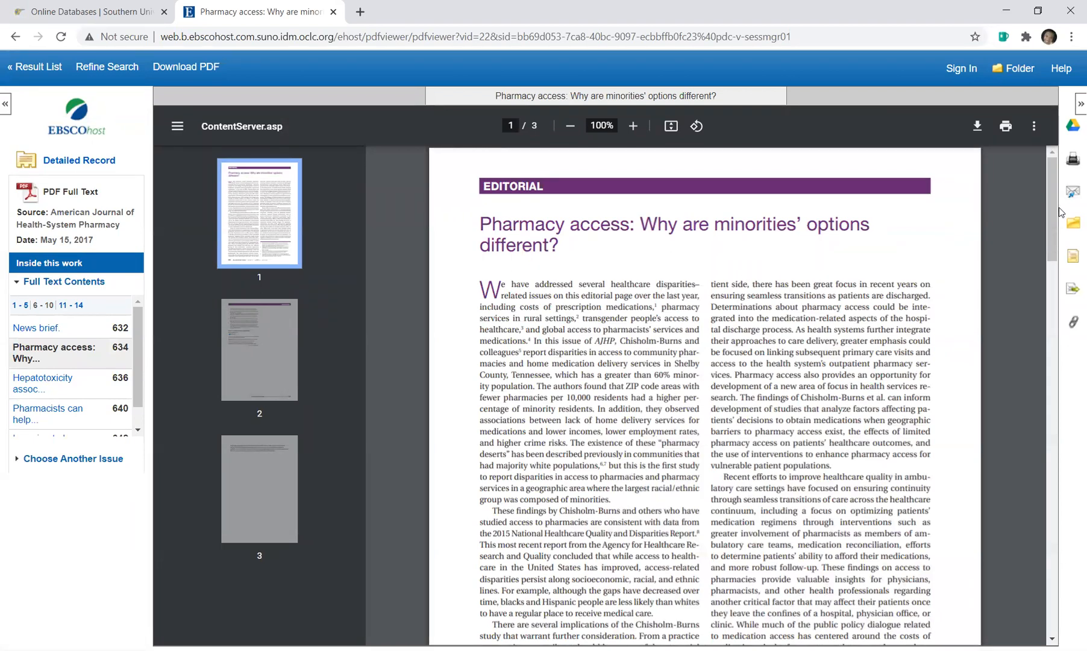
left_click_drag(1054, 204, 1010, 154)
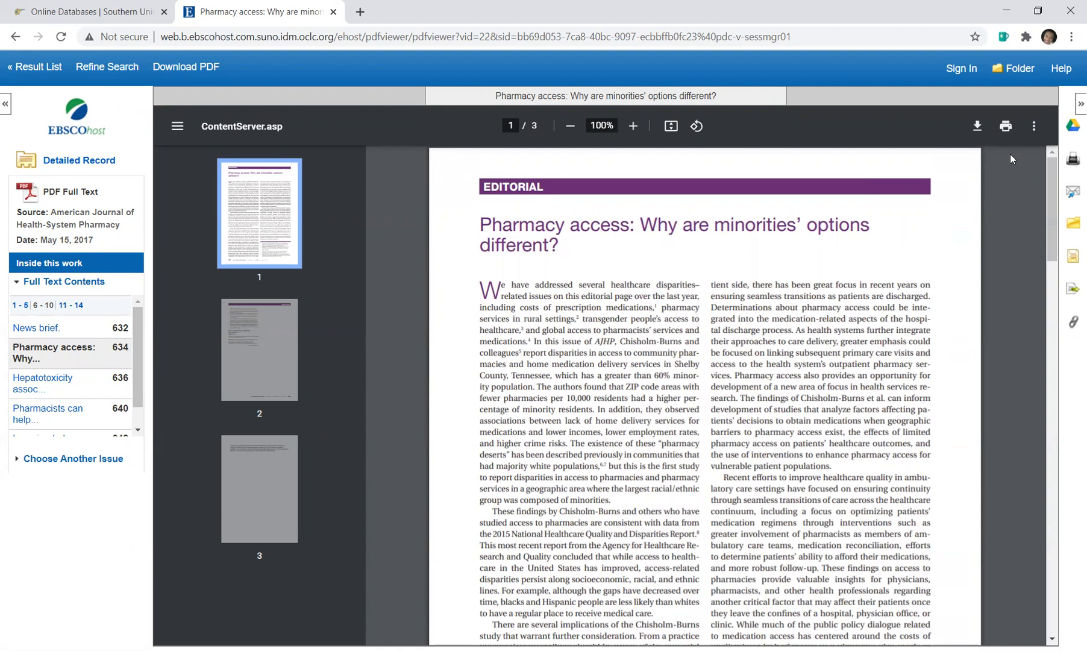
left_click(36, 384)
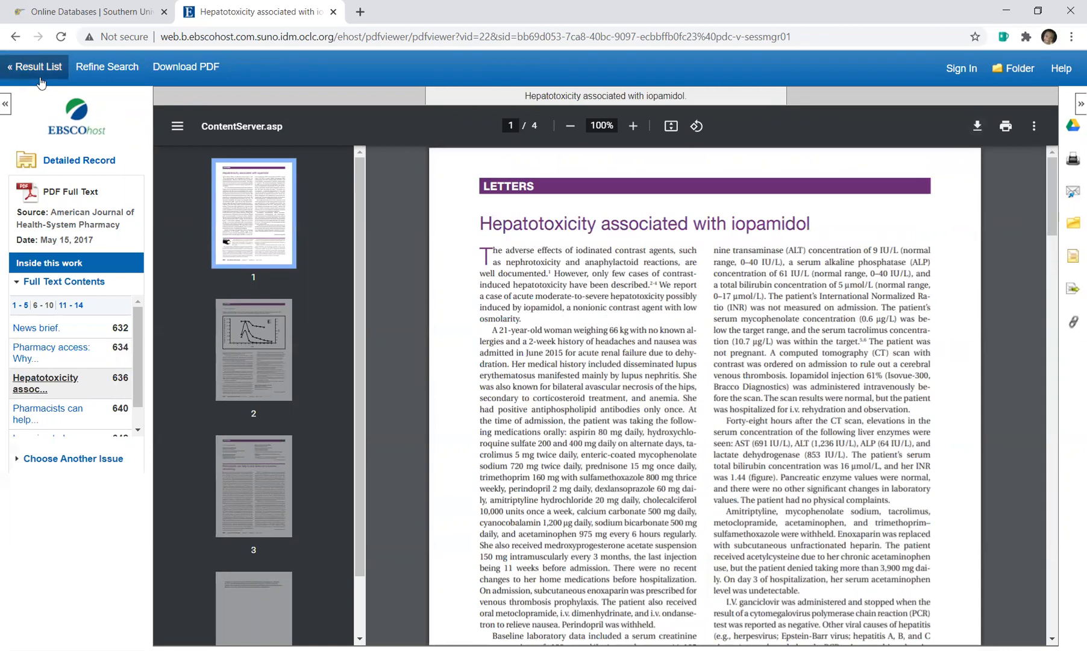
- Return to the detailed record of "Pharmacy access: Why are minorities' options different?" and look over its fields and tools
left_click(16, 40)
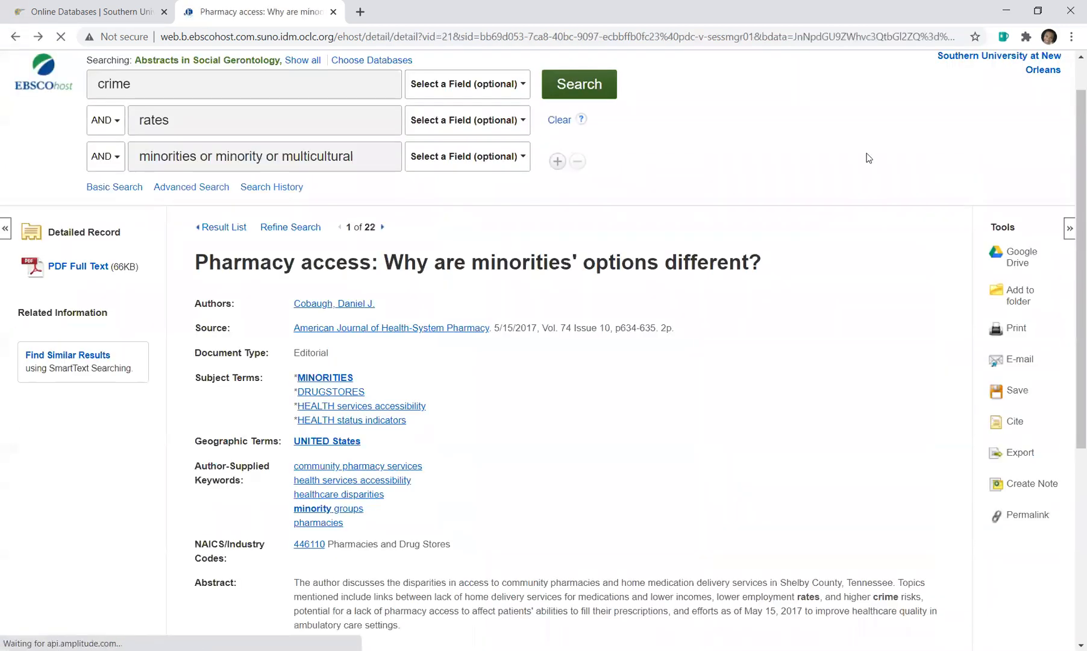
scroll(1047, 350, "down", 4)
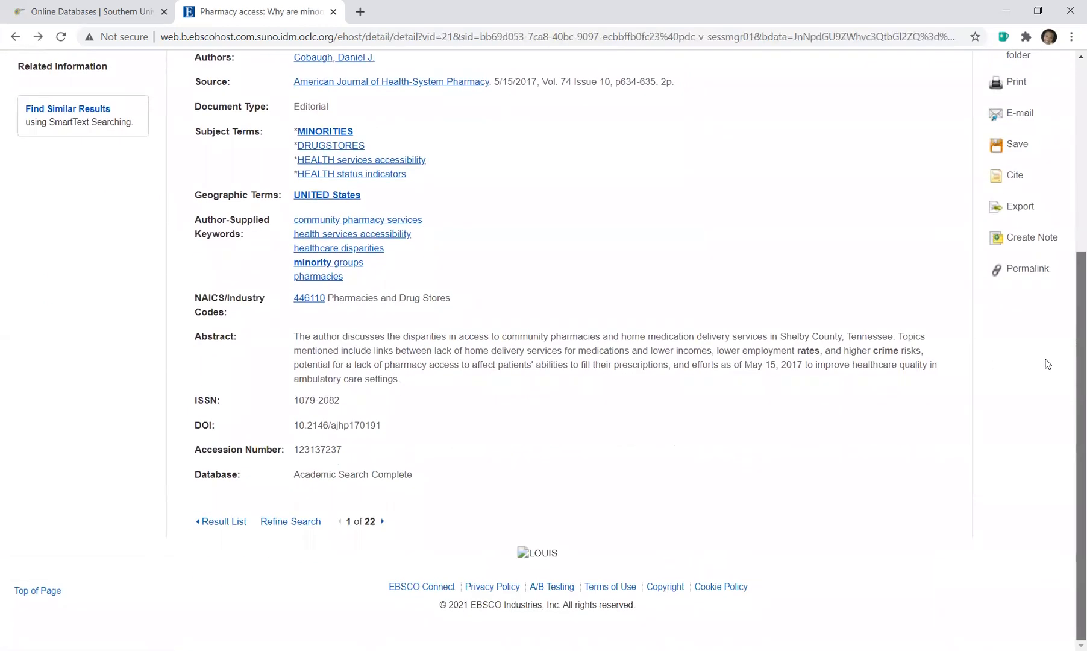
scroll(1066, 326, "up", 1)
scroll(1070, 297, "up", 2)
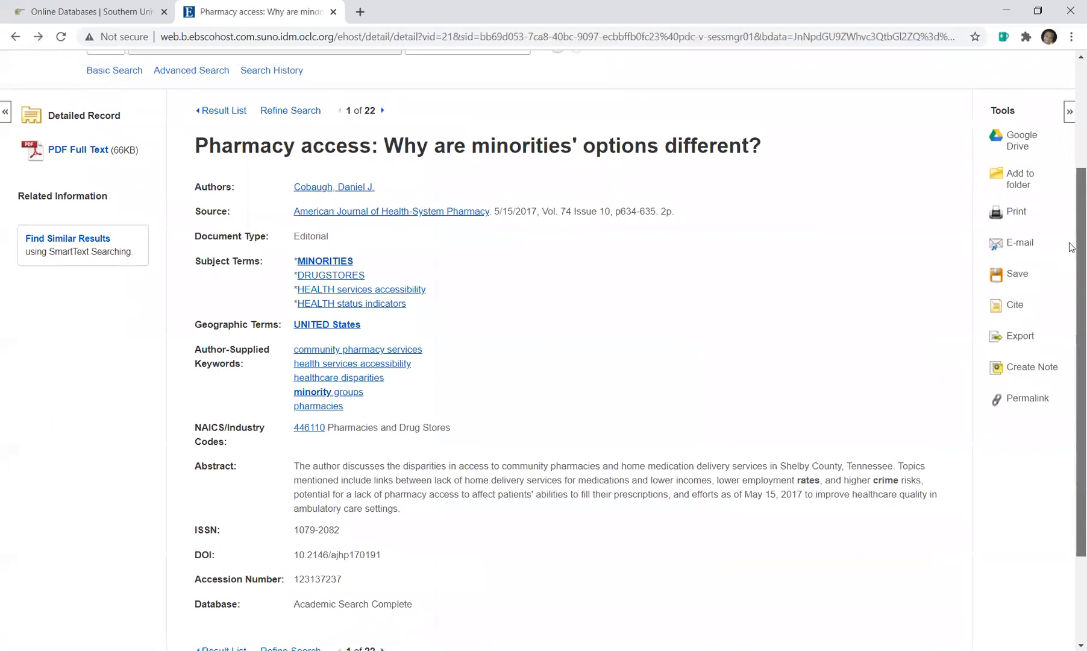
scroll(1069, 235, "up", 2)
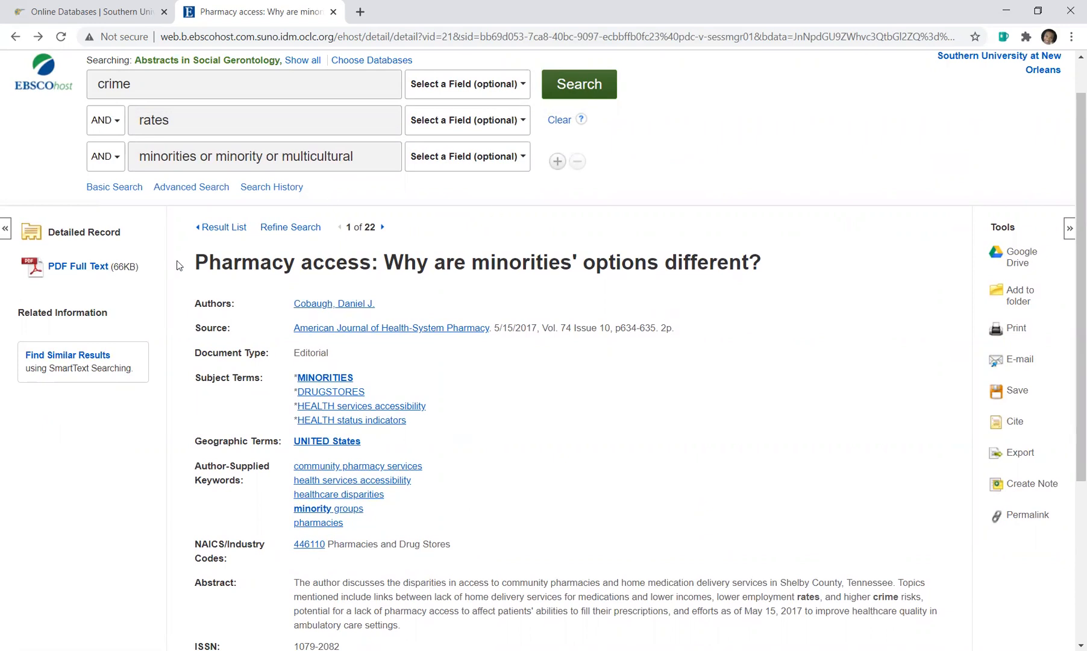
- Go back to the result list and open the record of "Victimization Disparities Between Heterosexual and Sexual Minority Youth From Ages 9 to 15"
left_click(219, 233)
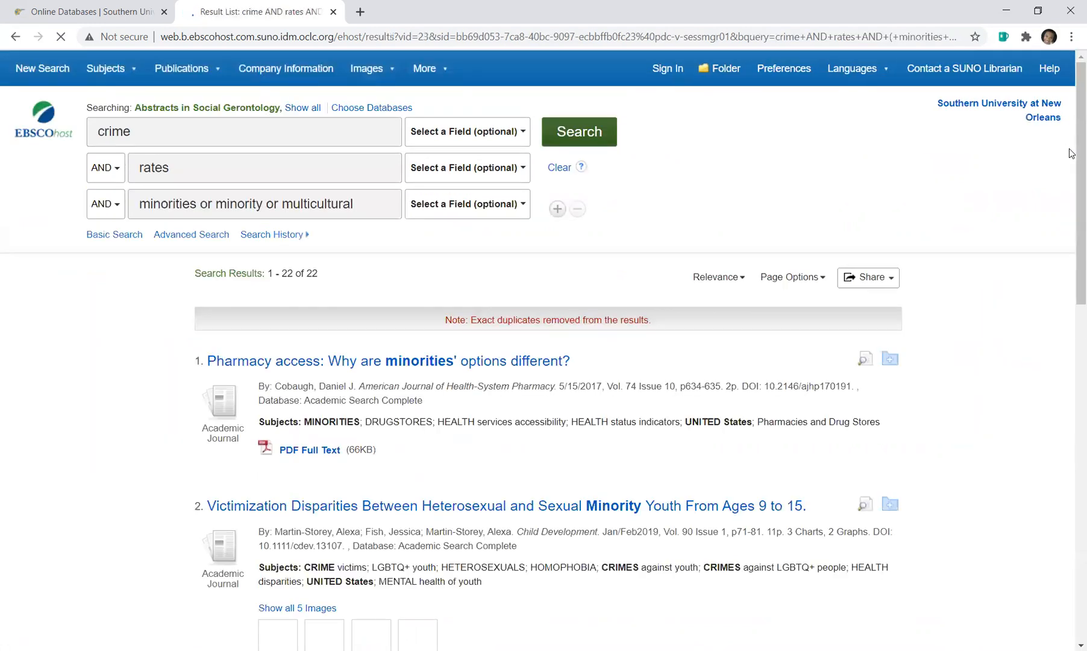
left_click_drag(1071, 153, 1069, 259)
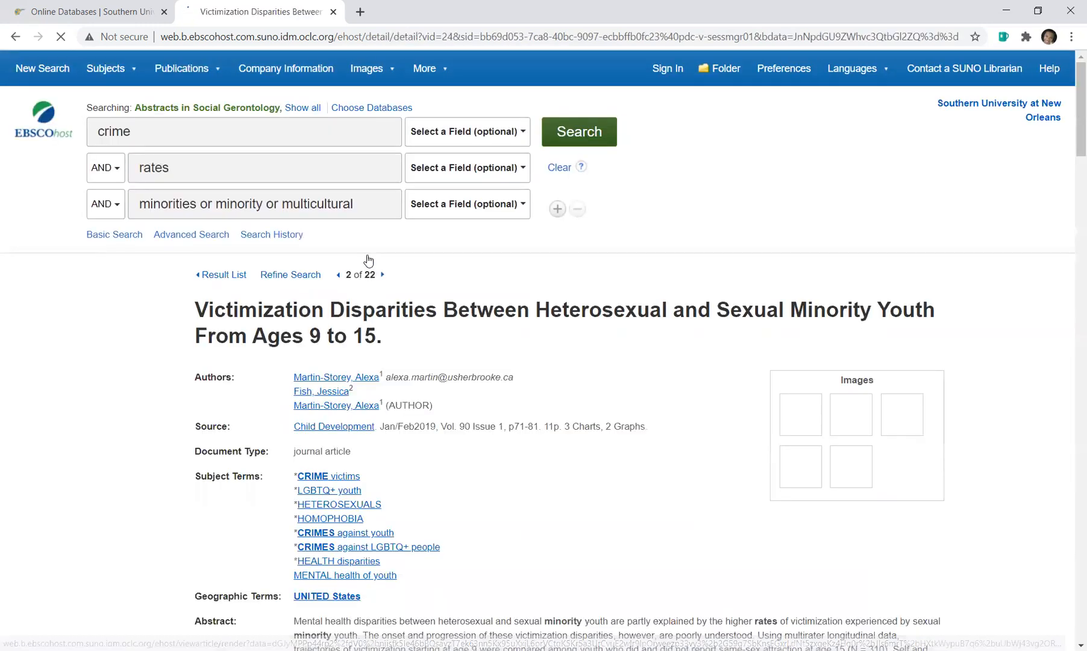
scroll(1071, 91, "down", 3)
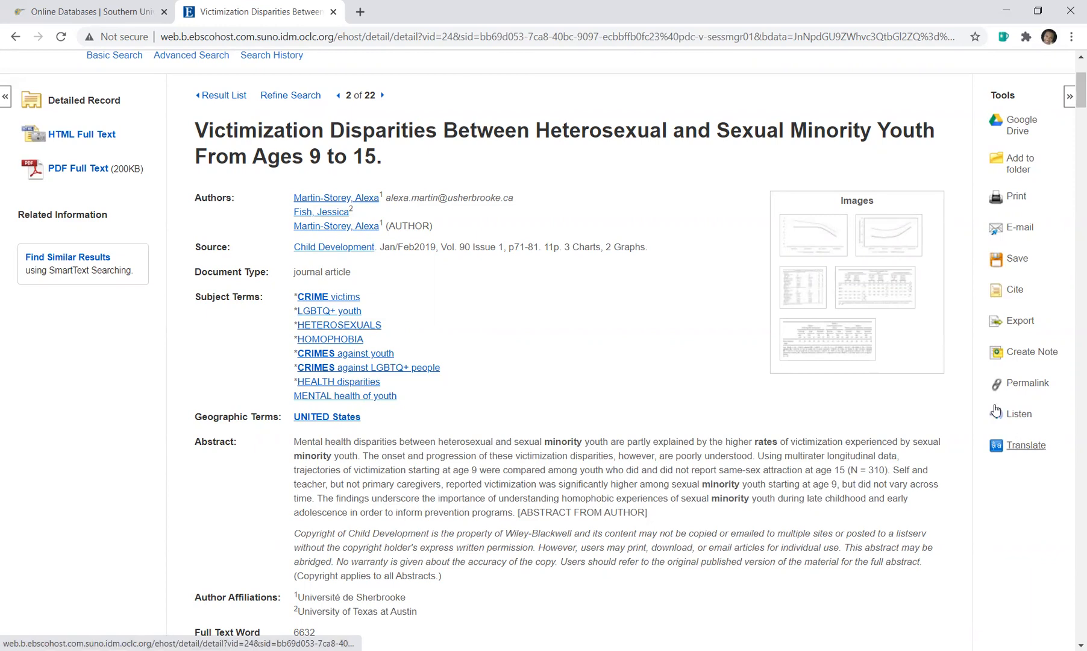
- Look through the victimization article's abstract and HTML full text, including its contents list and read-aloud controls
scroll(1070, 132, "down", 8)
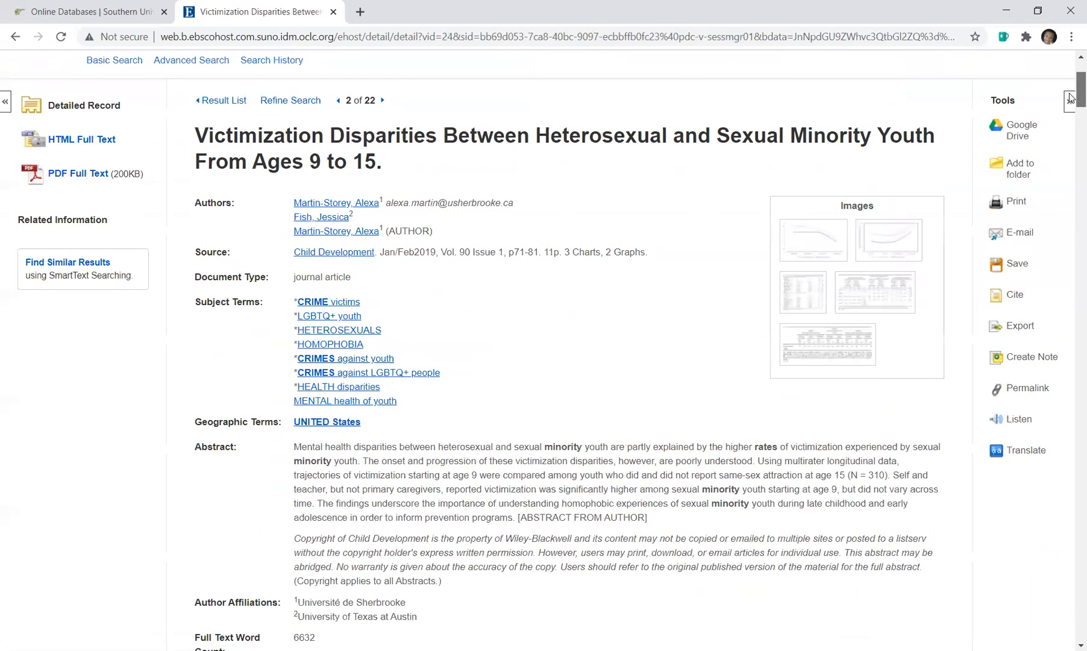
scroll(1071, 129, "down", 8)
scroll(1071, 136, "up", 5)
scroll(1071, 143, "down", 2)
scroll(1069, 140, "down", 1)
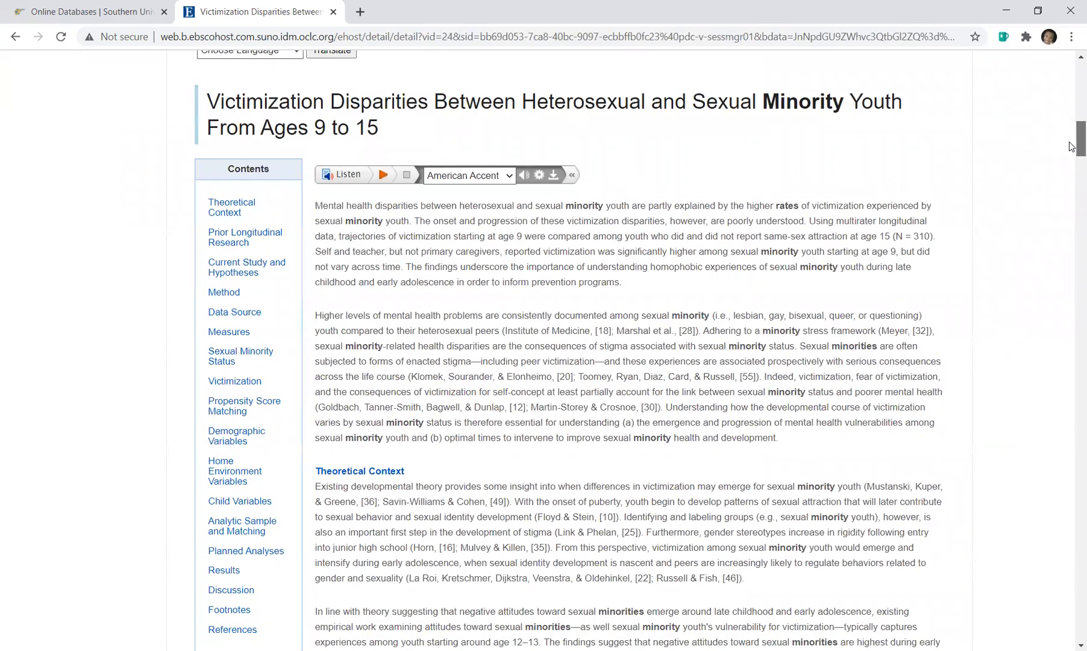
scroll(1069, 146, "down", 1)
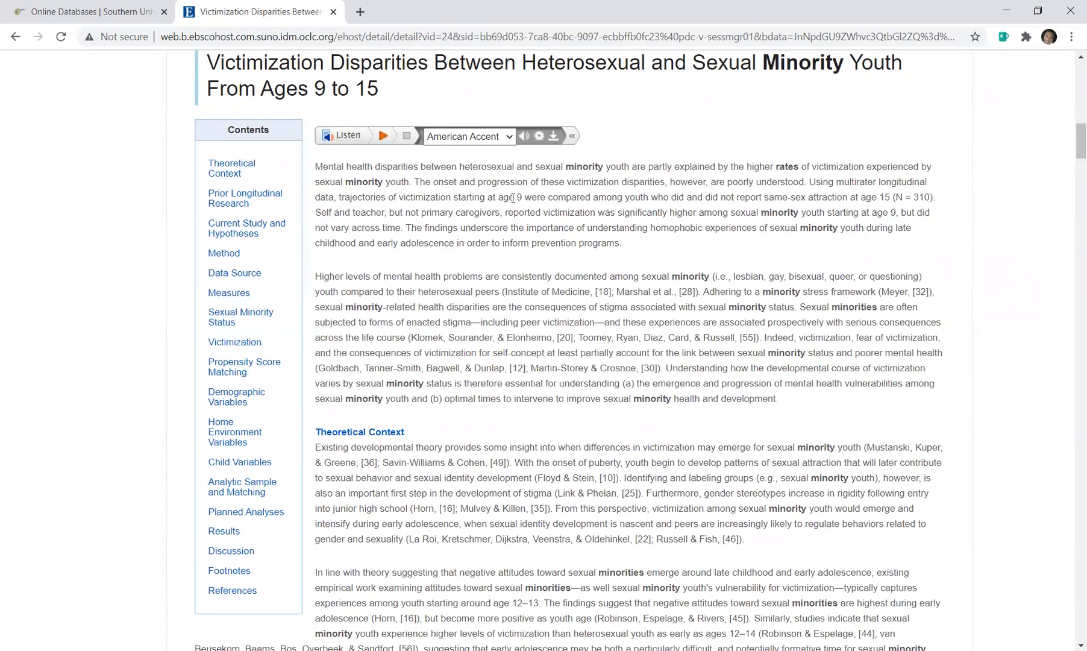
- Show the accent choices for having the article read aloud, close them without changing the accent, and return to the start of the record
left_click(509, 142)
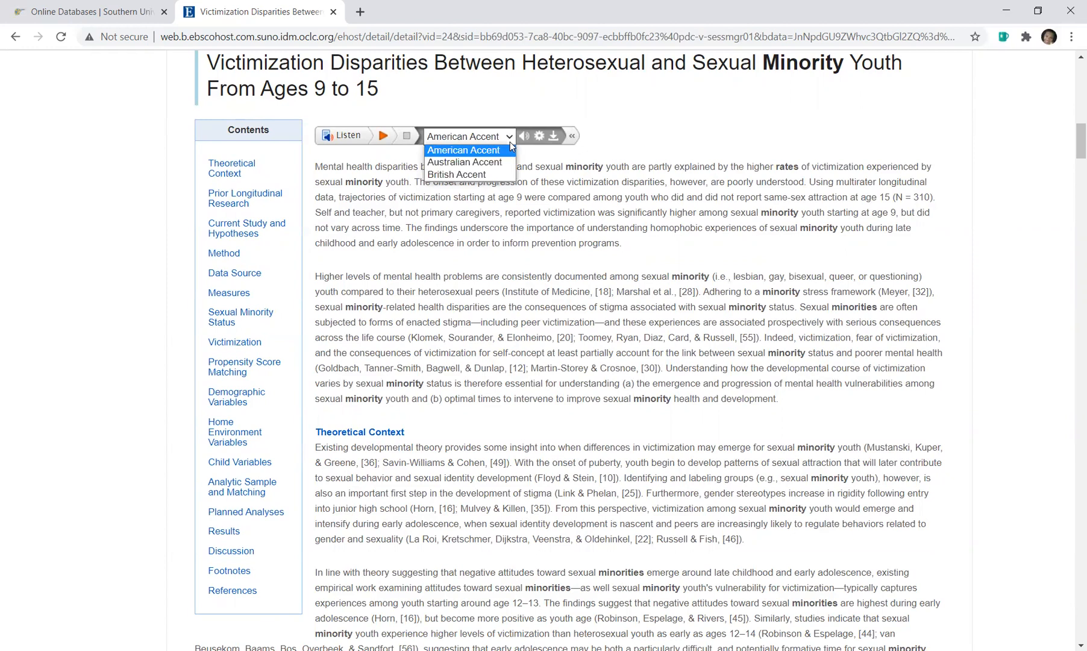
left_click(683, 135)
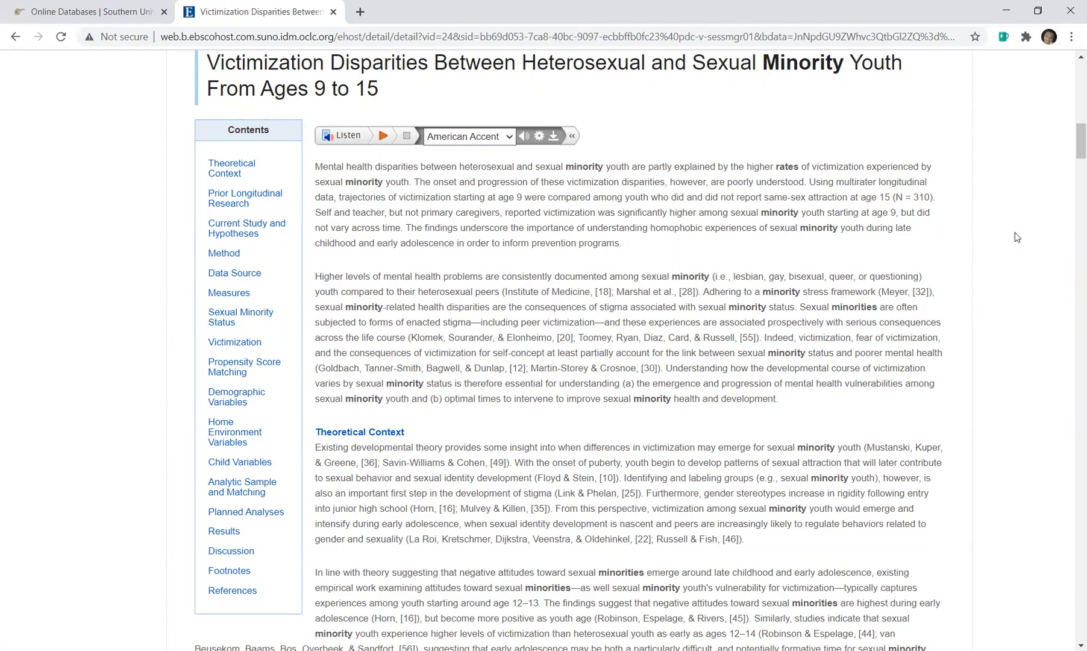
left_click_drag(1070, 156, 1070, 90)
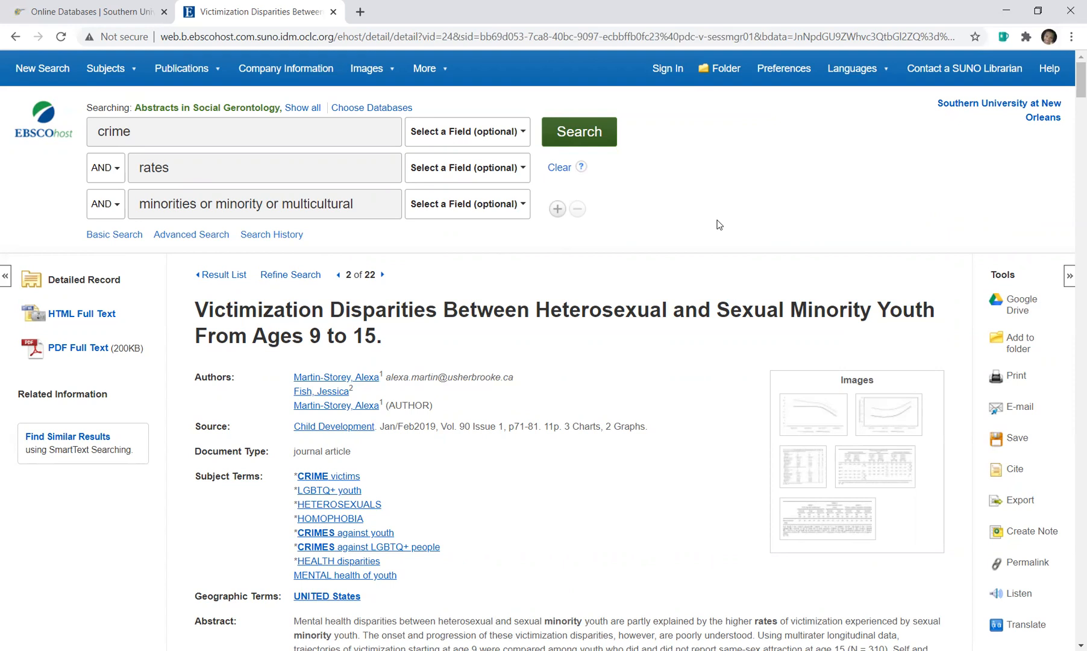
- Switch to the SUNO website and go to its home page
left_click(88, 10)
left_click_drag(1071, 163, 1070, 65)
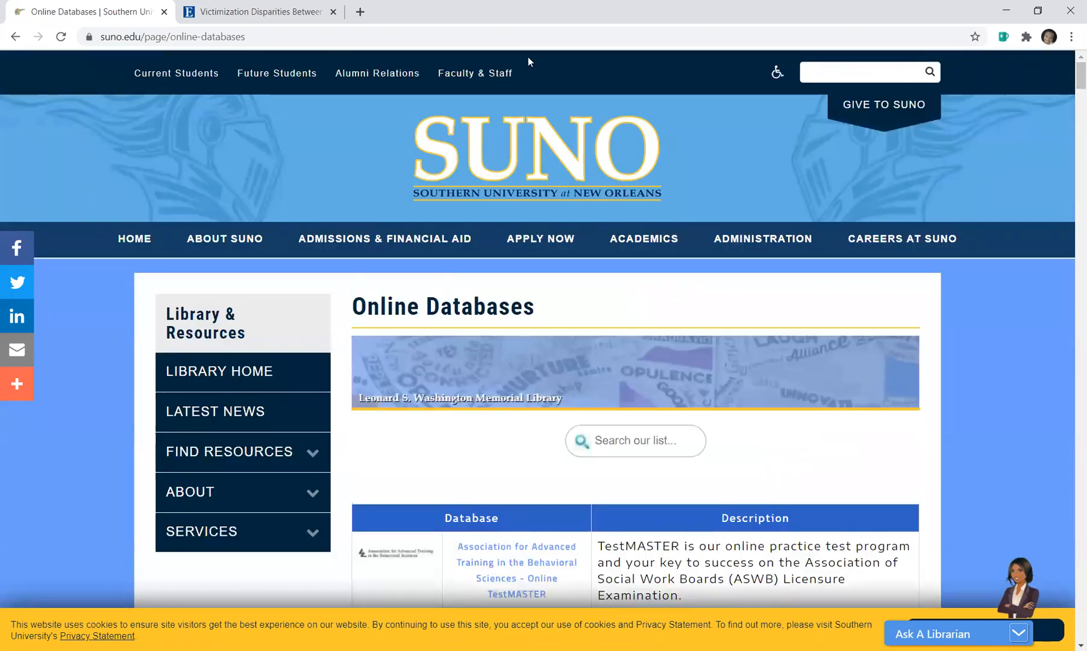
left_click(130, 242)
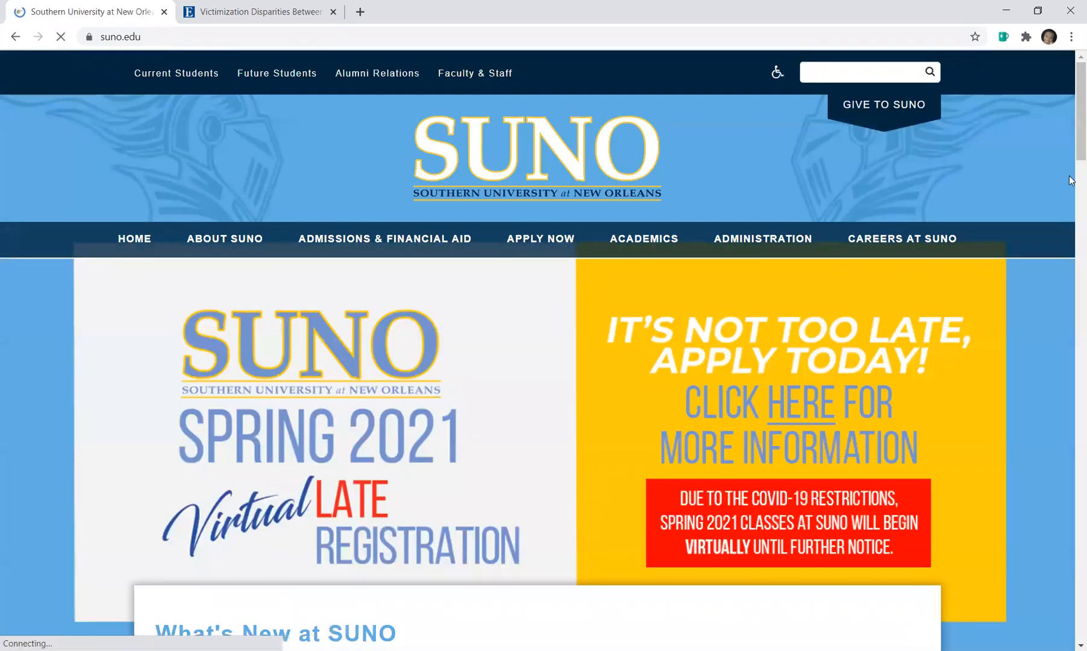
- Open the Campus Email page from the SUNO home page and examine the Office 365 username and password instructions
scroll(1069, 134, "down", 5)
left_click_drag(1069, 134, 1070, 222)
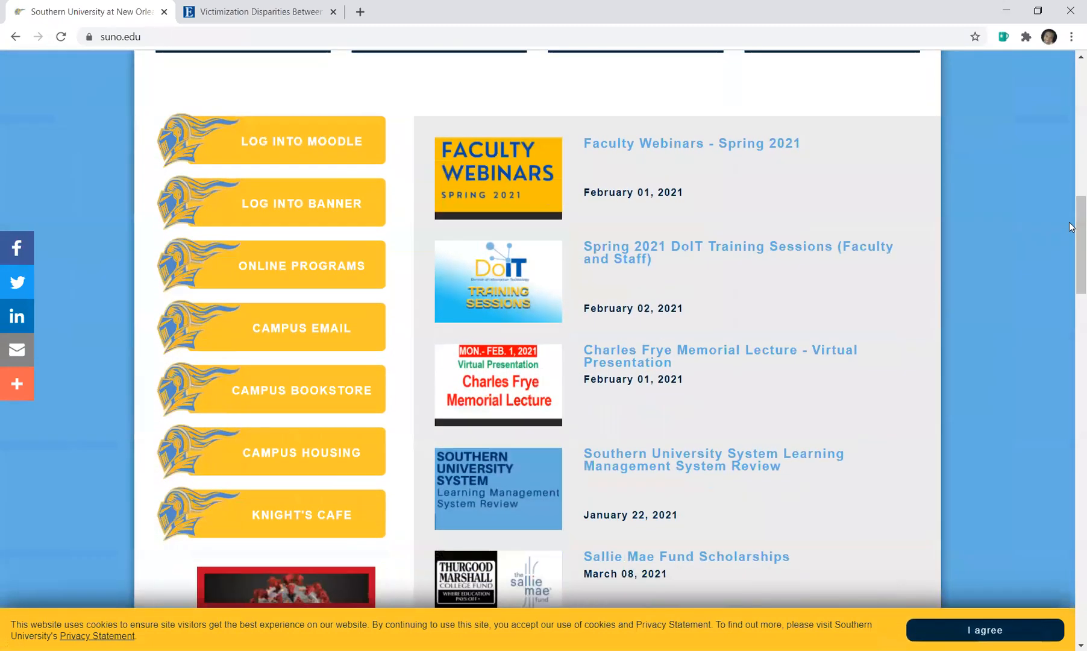
left_click(286, 328)
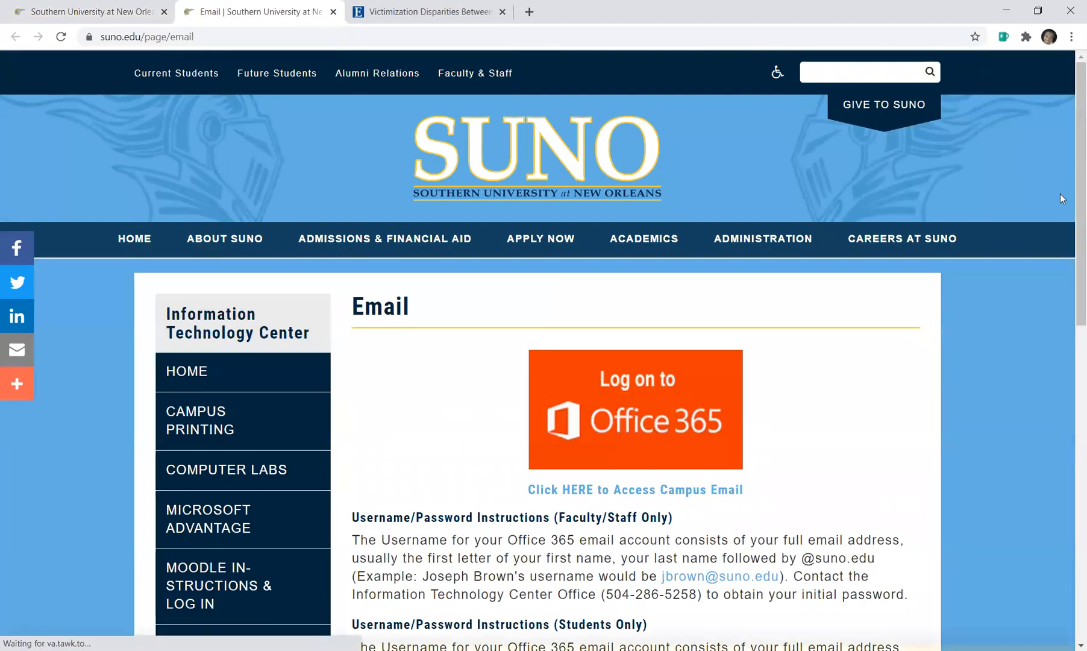
left_click_drag(1070, 141, 1070, 287)
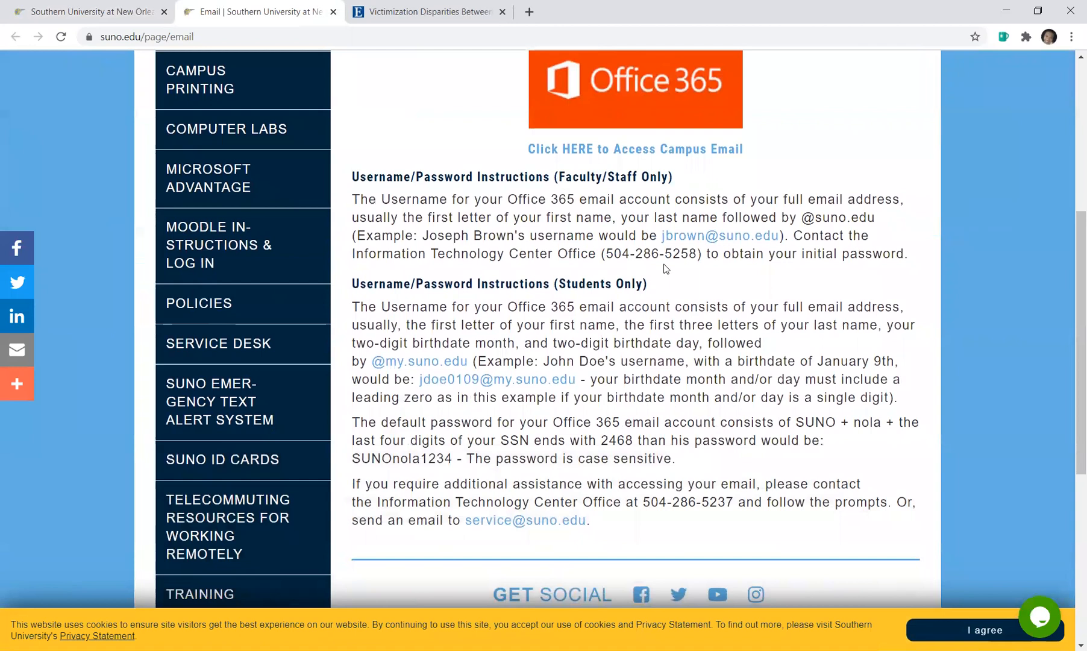